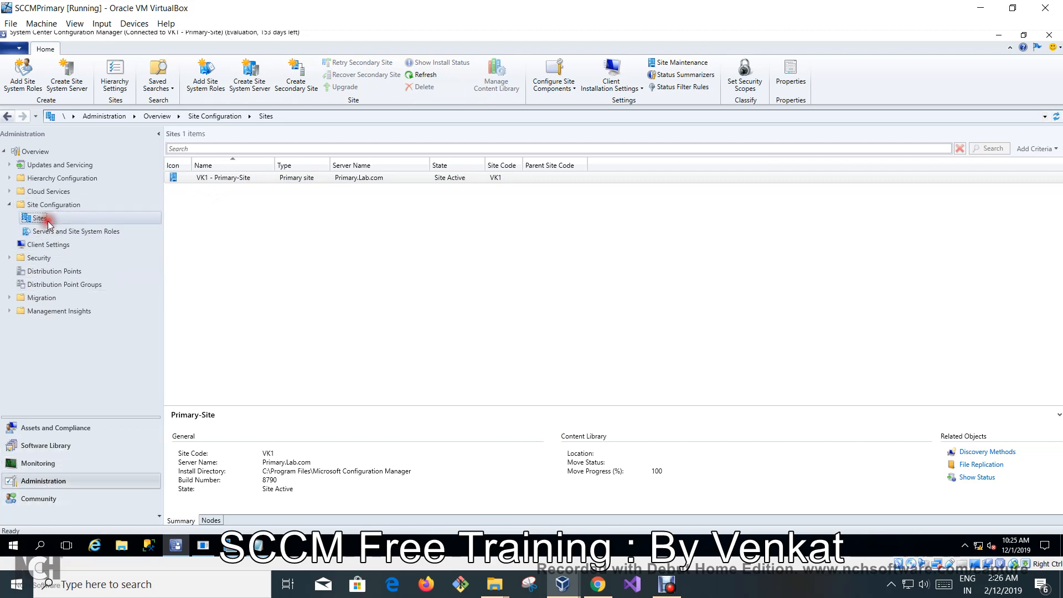
{"action": "left_click", "coordinate": [252, 179]}
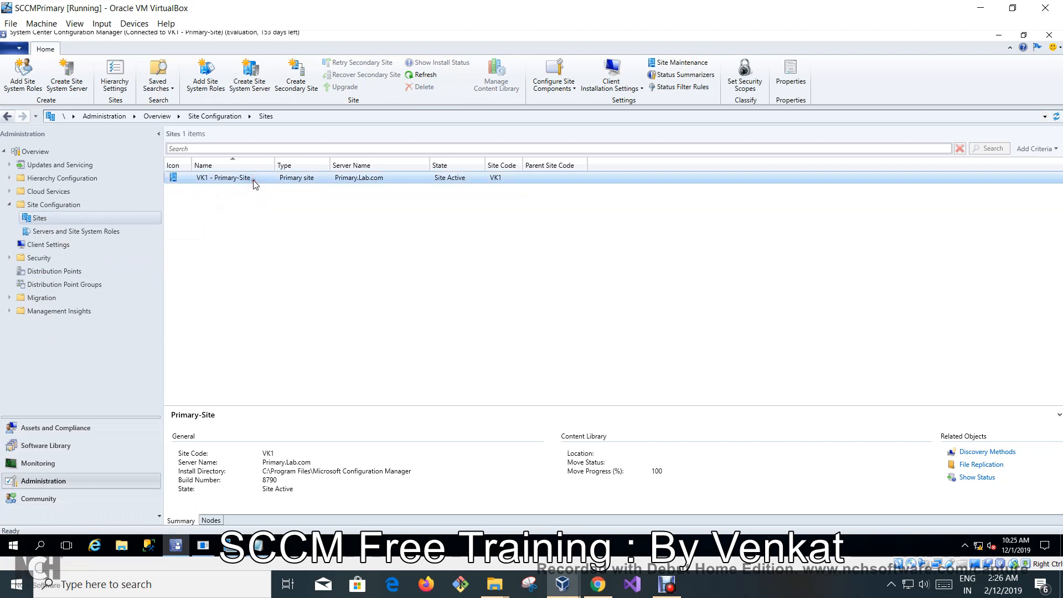
{"action": "right_click", "coordinate": [287, 177]}
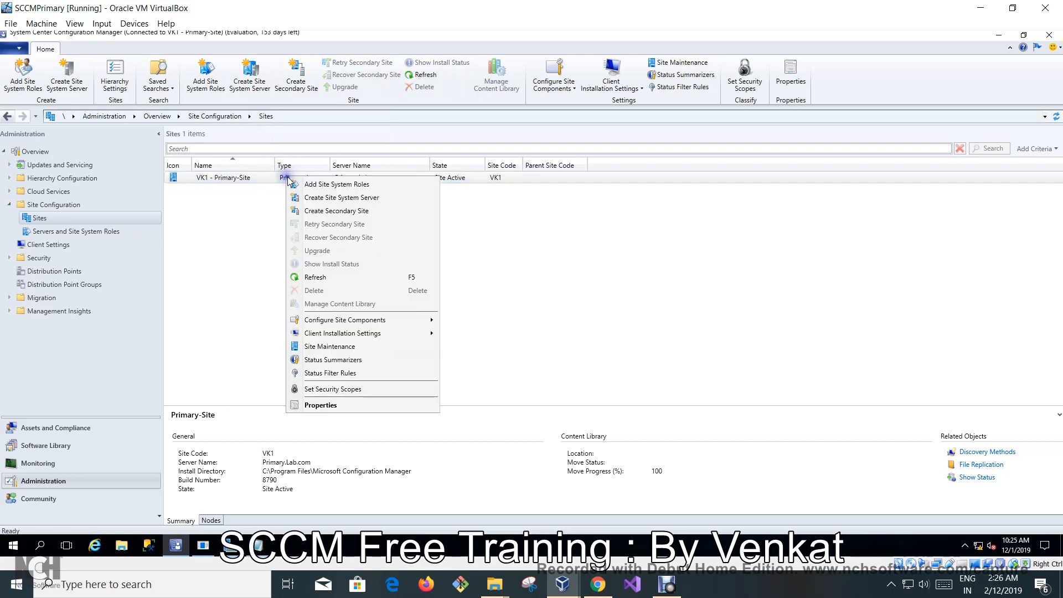
{"action": "left_click", "coordinate": [319, 199]}
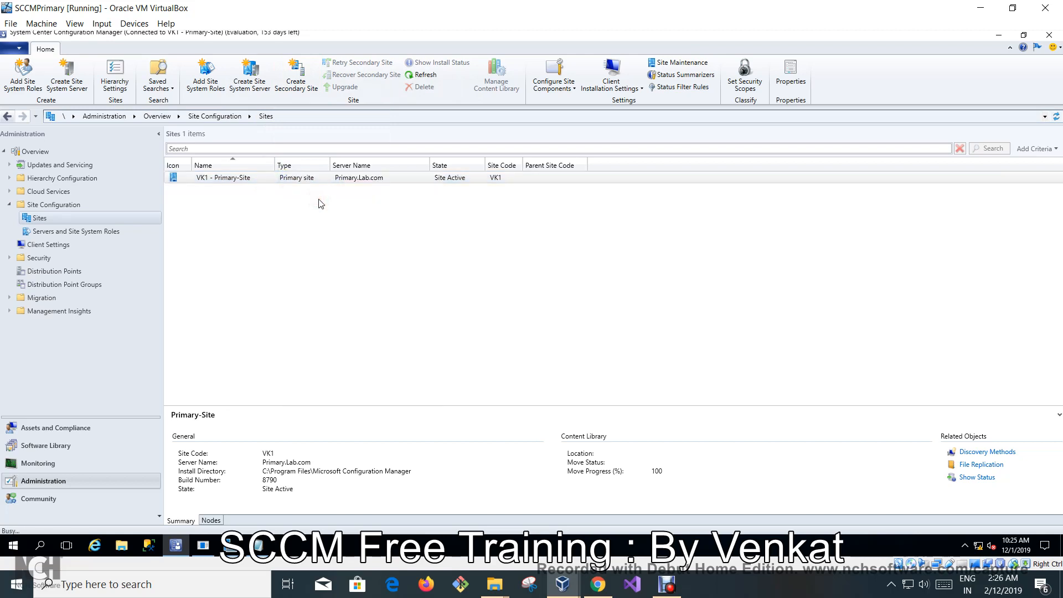
{"action": "left_click", "coordinate": [309, 306]}
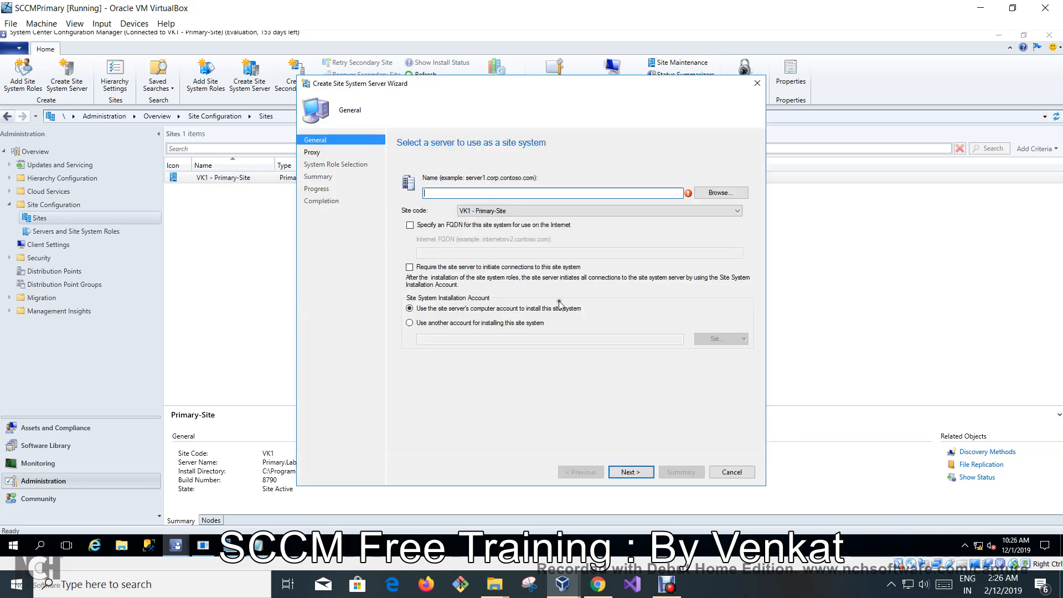
{"action": "left_click", "coordinate": [725, 475]}
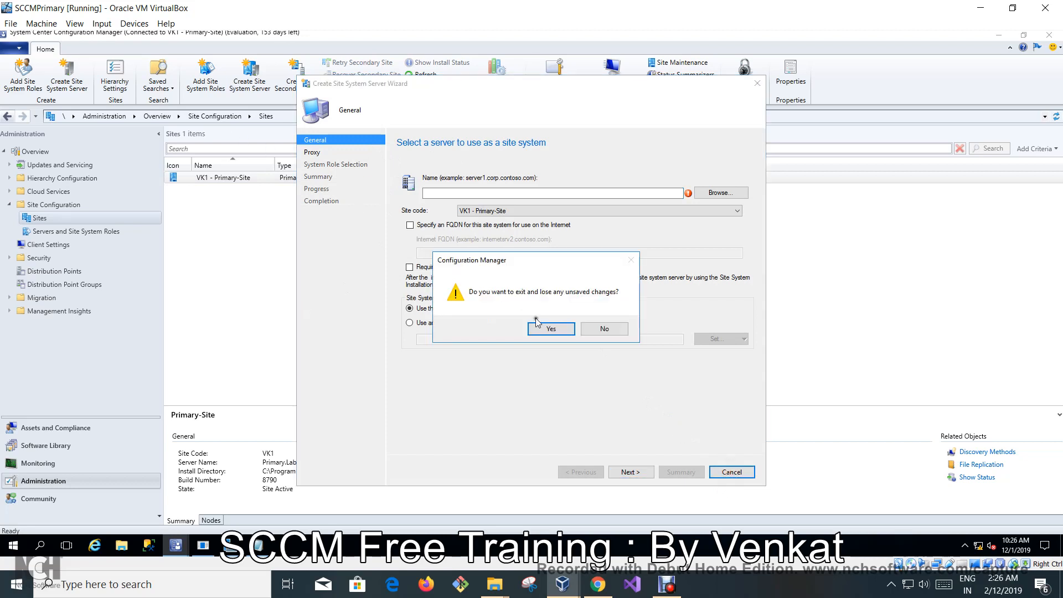
{"action": "left_click", "coordinate": [550, 330]}
Start creating a secondary site under the VK1 primary site and set its site code to VK2
{"action": "left_click", "coordinate": [275, 179]}
{"action": "right_click", "coordinate": [276, 181]}
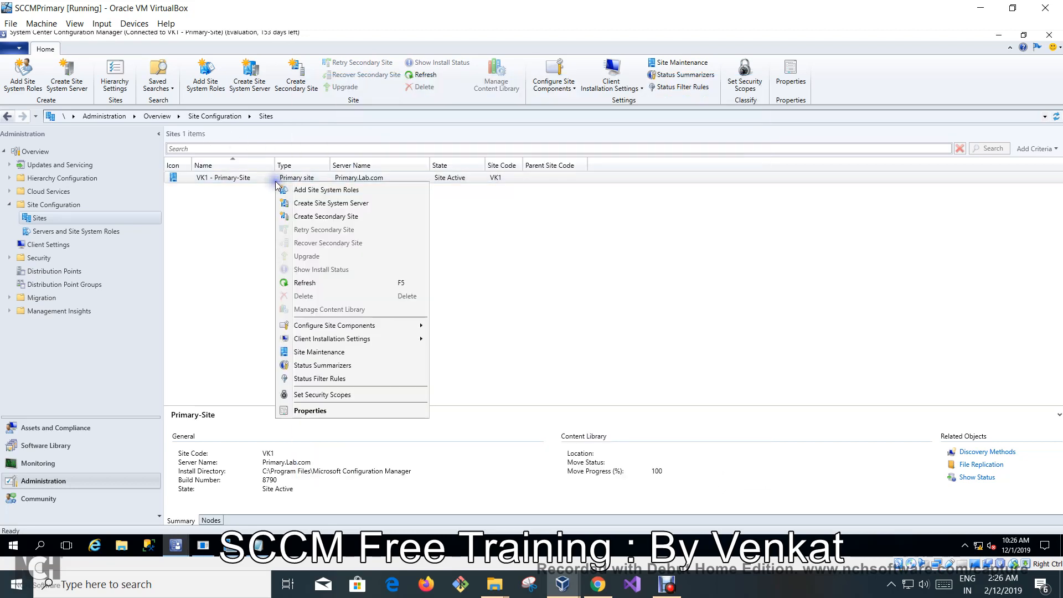
{"action": "left_click", "coordinate": [335, 217]}
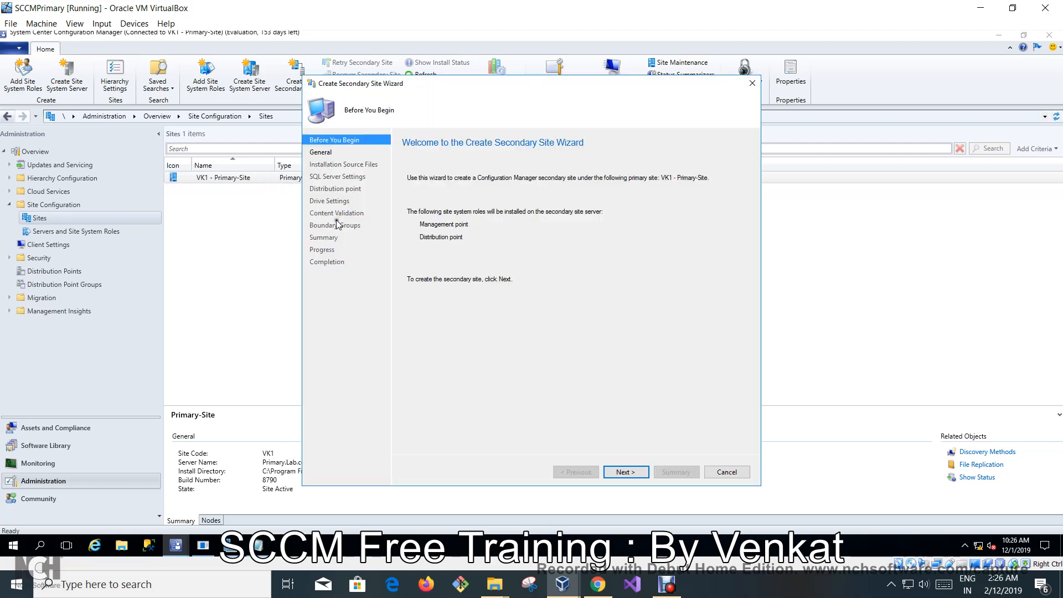
{"action": "left_click", "coordinate": [631, 473]}
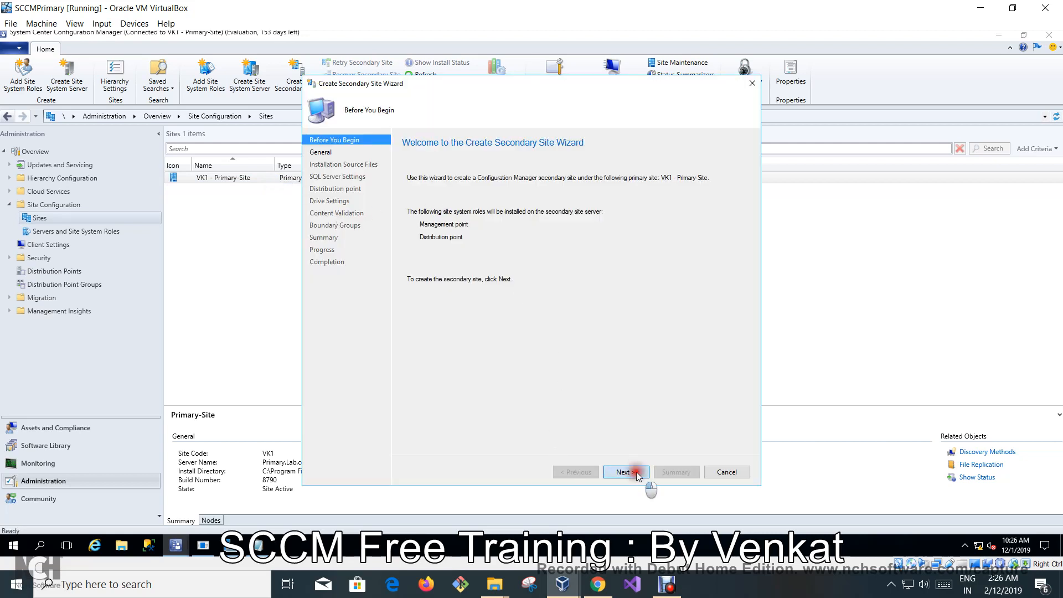
{"action": "left_click", "coordinate": [565, 203]}
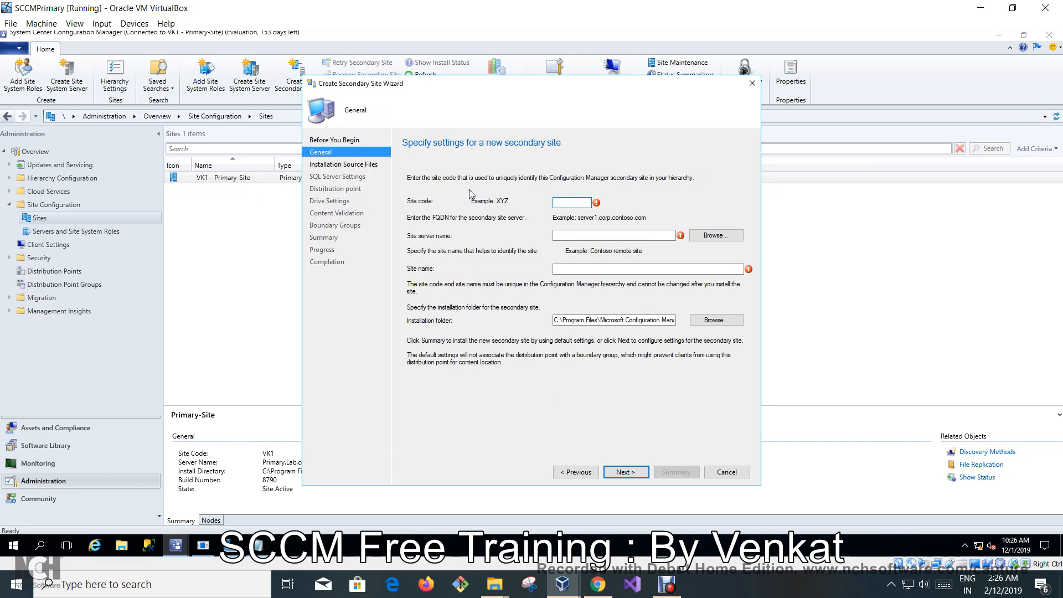
{"action": "type", "text": "VK2"}
Find the secondary computer in the Lab.com domain and assign Secondary.Lab.com as the site server
{"action": "left_click", "coordinate": [719, 237]}
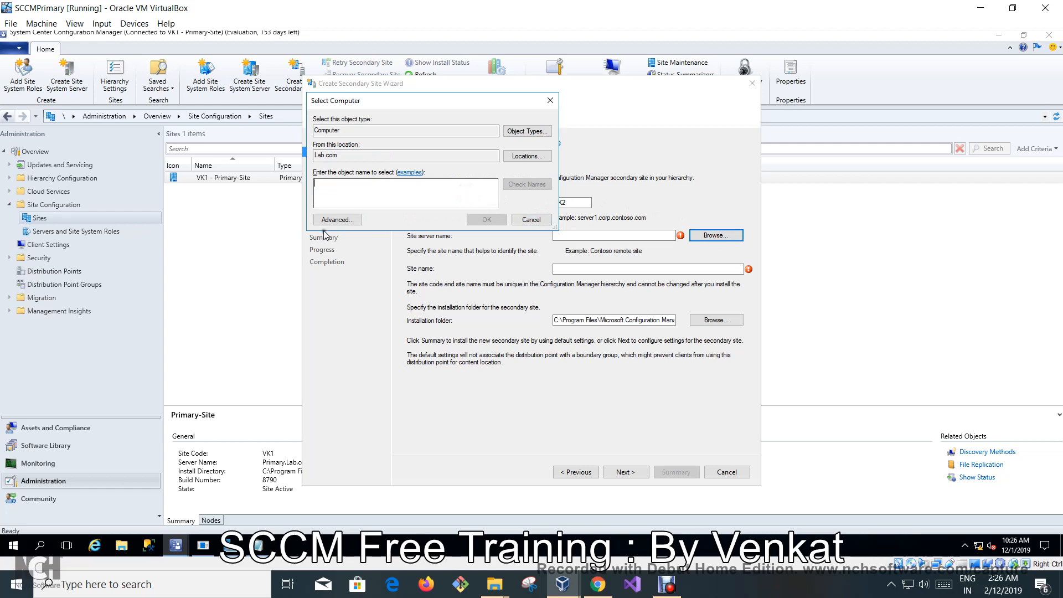
{"action": "type", "text": "secon"}
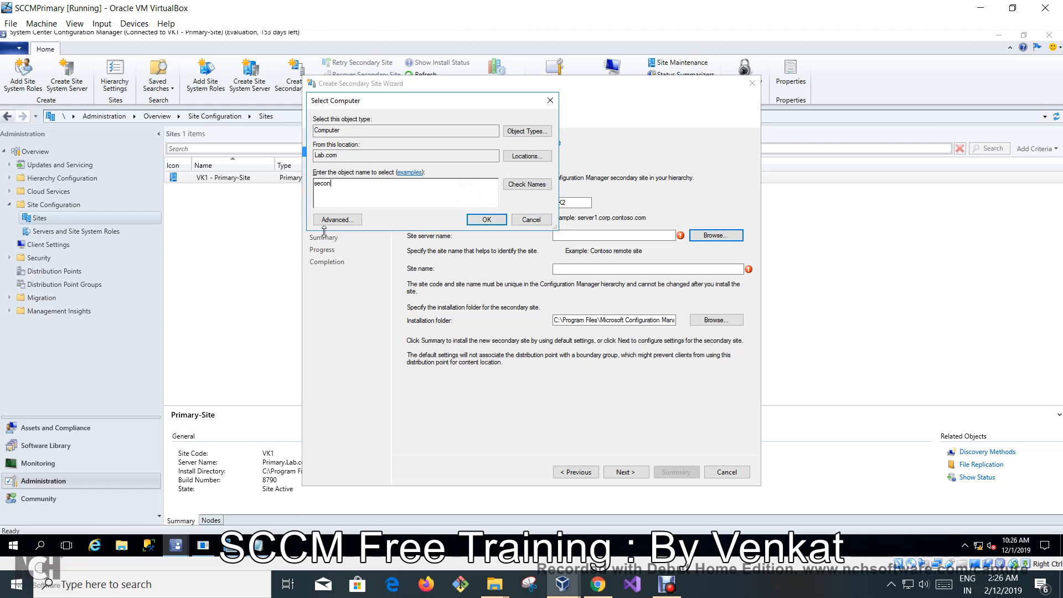
{"action": "left_click", "coordinate": [515, 186]}
{"action": "left_click", "coordinate": [481, 219]}
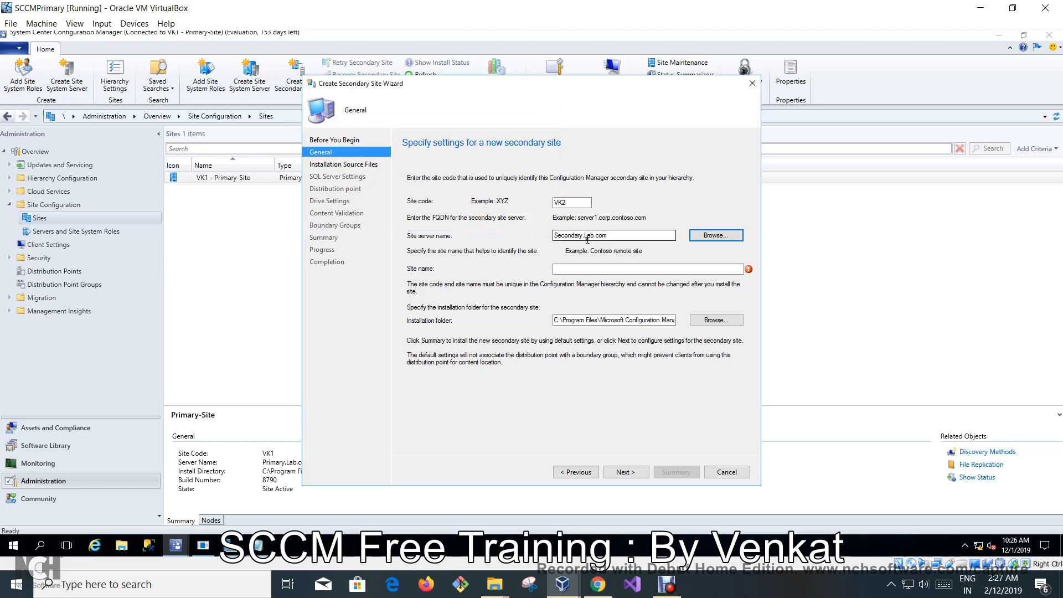
Name the site "VK2- Secondary site server" and continue to the installation source files settings
{"action": "left_click", "coordinate": [557, 269]}
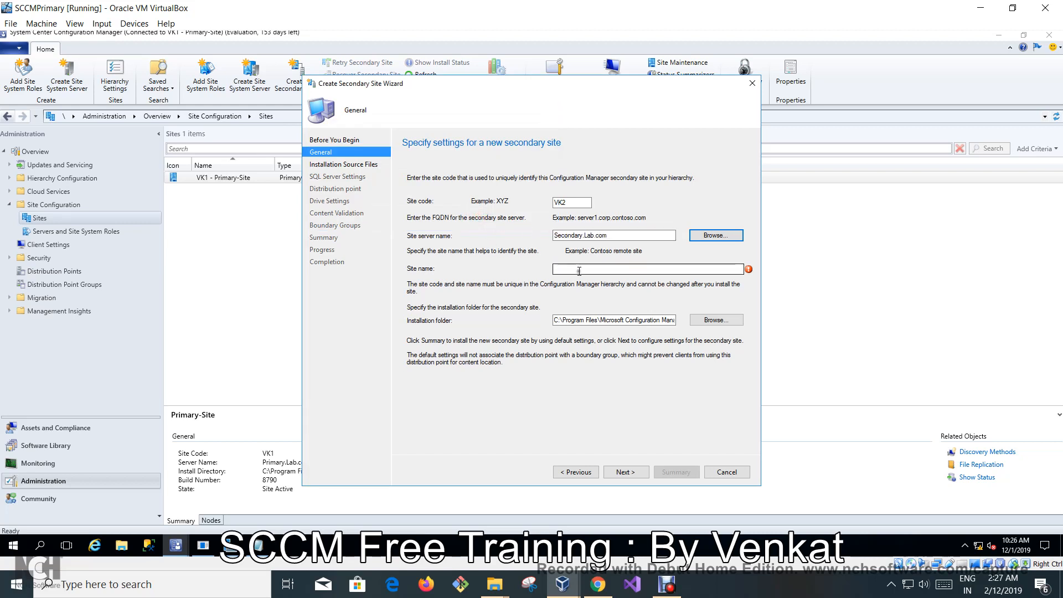
{"action": "left_click", "coordinate": [578, 270]}
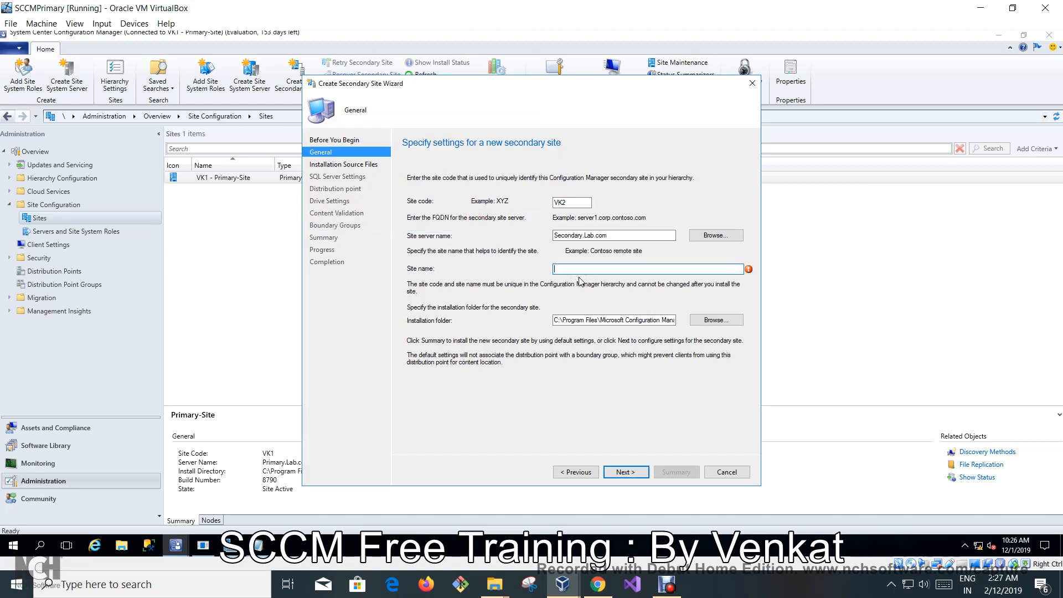
{"action": "type", "text": "VK2"}
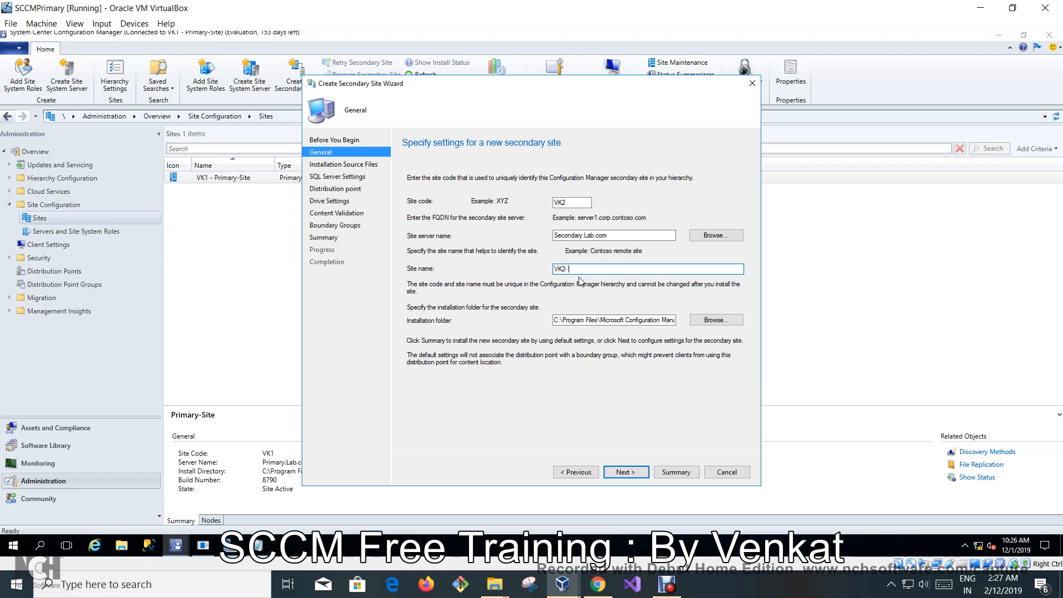
{"action": "type", "text": "- Secondary site server"}
{"action": "left_click", "coordinate": [621, 472]}
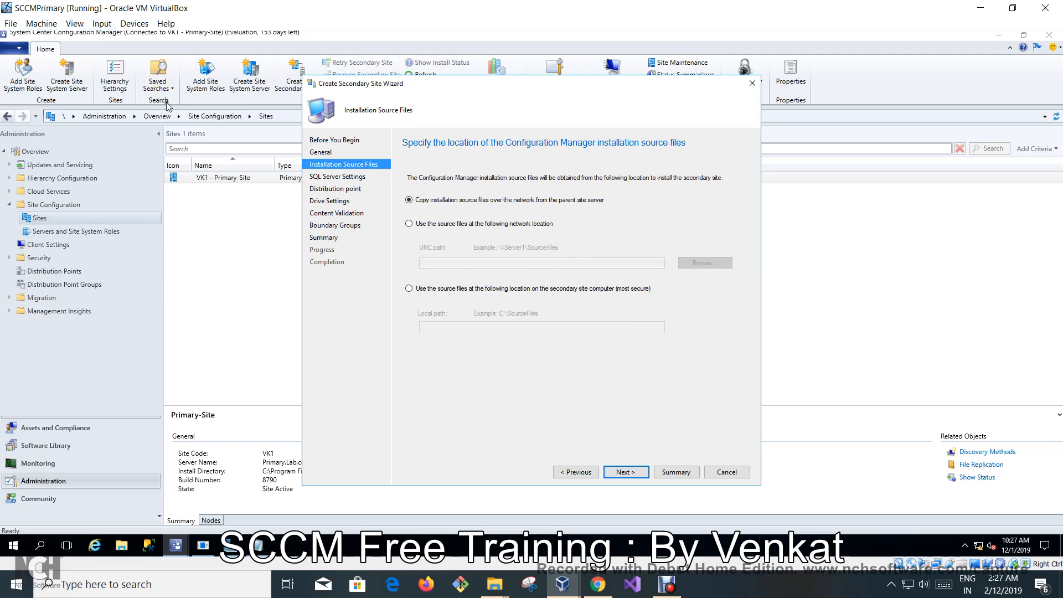
Accept copying the installation source files over the network from the parent site server and continue to the SQL Server settings
{"action": "left_click", "coordinate": [195, 179]}
{"action": "left_click", "coordinate": [625, 471]}
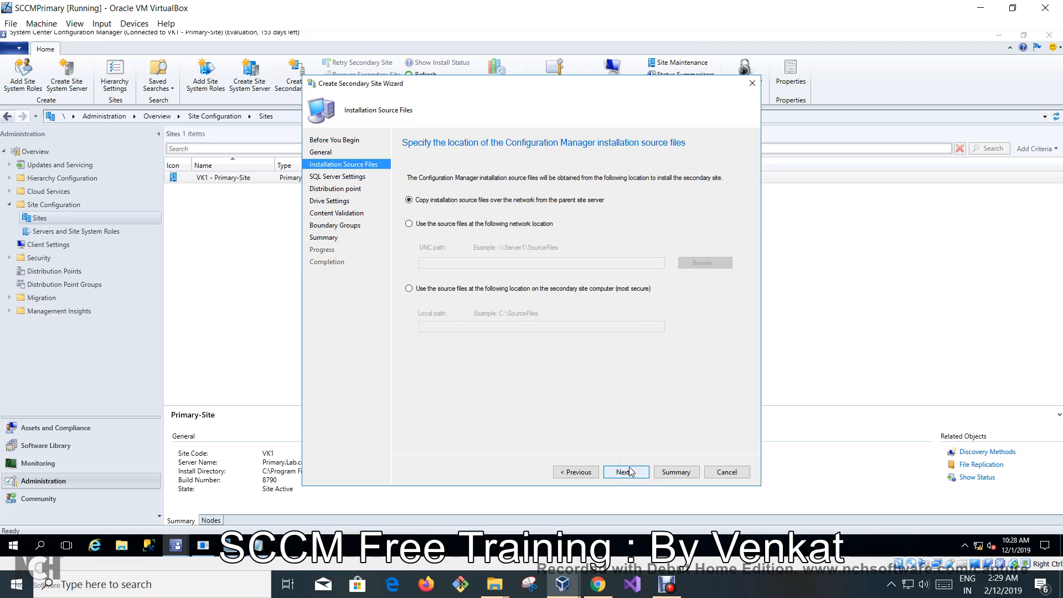
{"action": "left_click", "coordinate": [634, 473]}
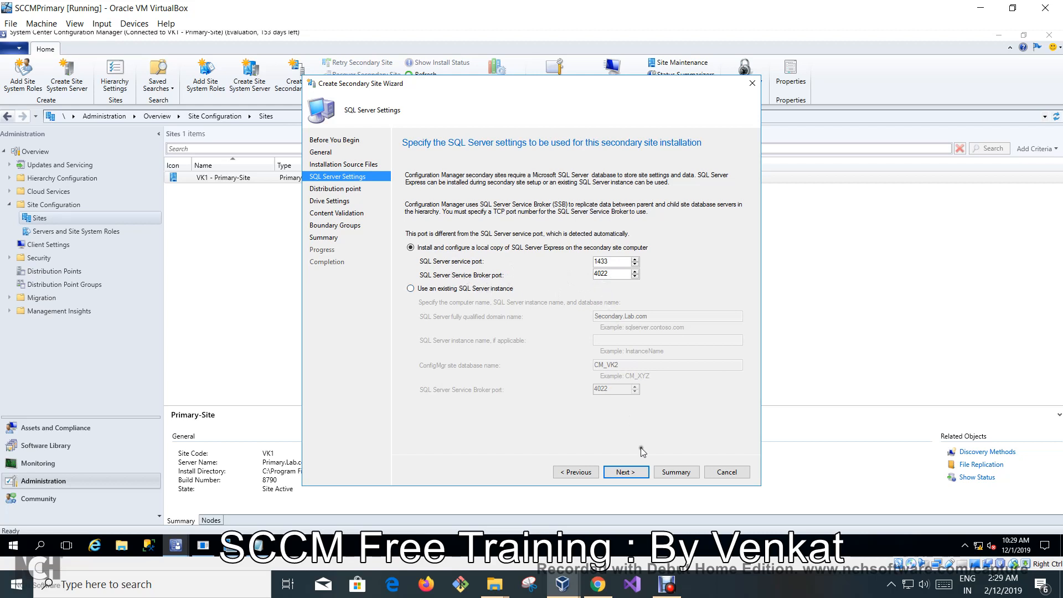
Try the option to use an existing SQL Server instance for the secondary site database
{"action": "left_click", "coordinate": [632, 471]}
{"action": "left_click", "coordinate": [584, 471]}
{"action": "left_click", "coordinate": [421, 291]}
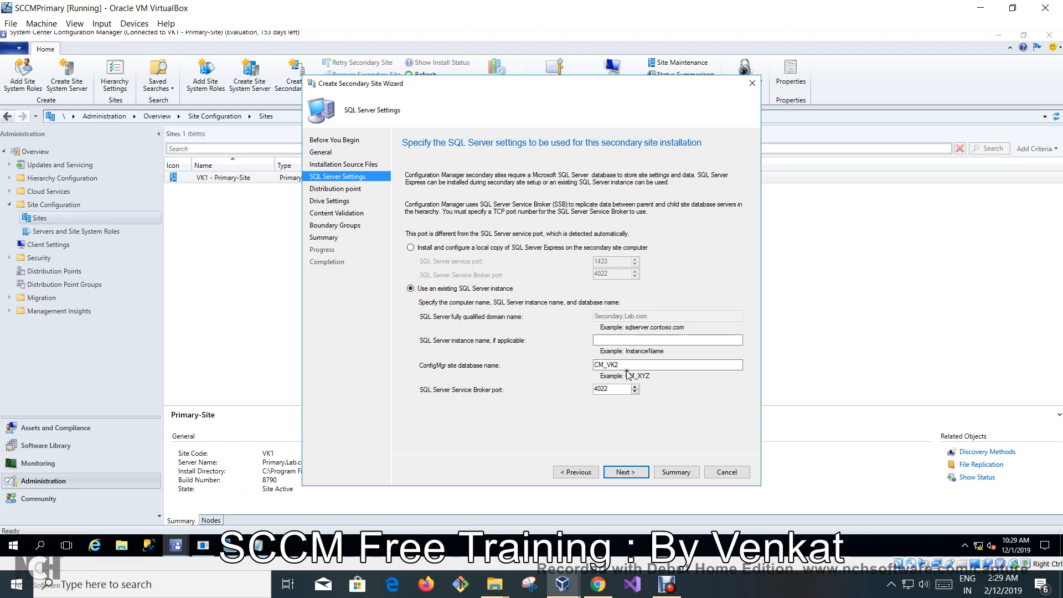
{"action": "left_click", "coordinate": [620, 364]}
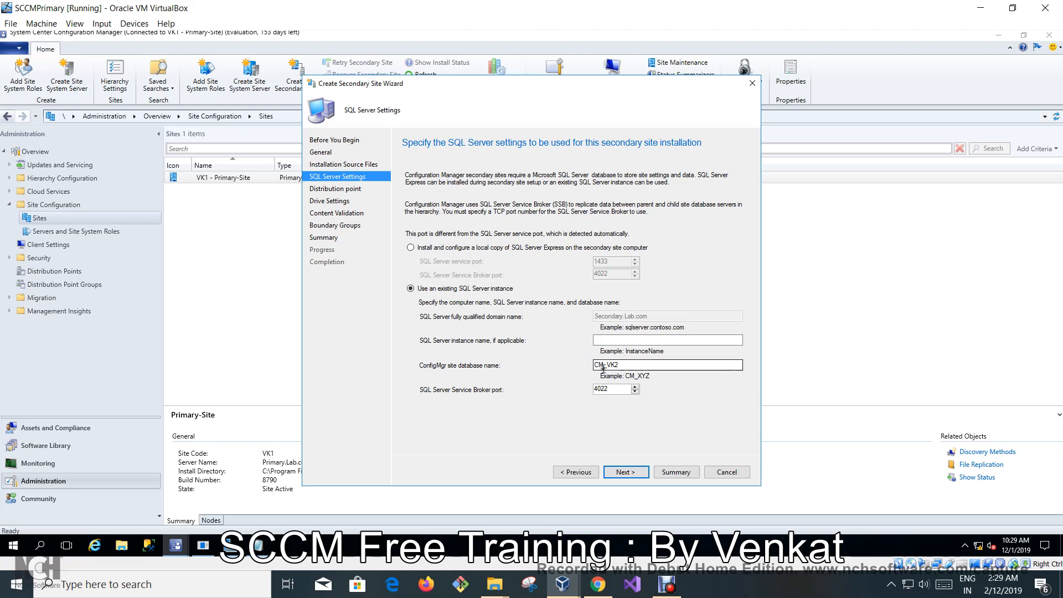
{"action": "left_click", "coordinate": [601, 344]}
Choose to install a local copy of SQL Server Express on the secondary site computer and continue to the distribution point settings
{"action": "left_click", "coordinate": [410, 247]}
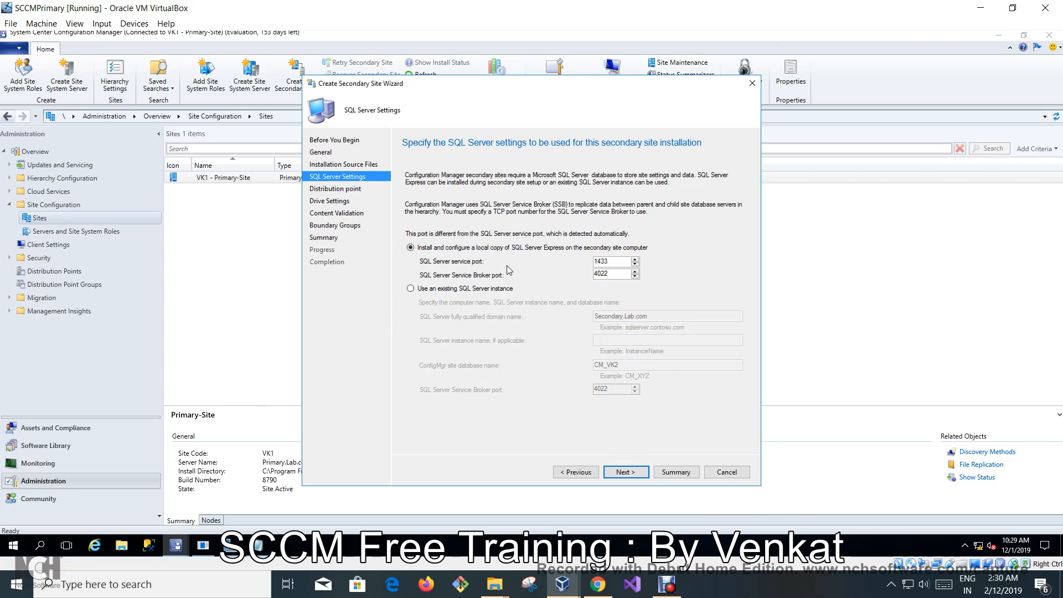
{"action": "left_click", "coordinate": [638, 472]}
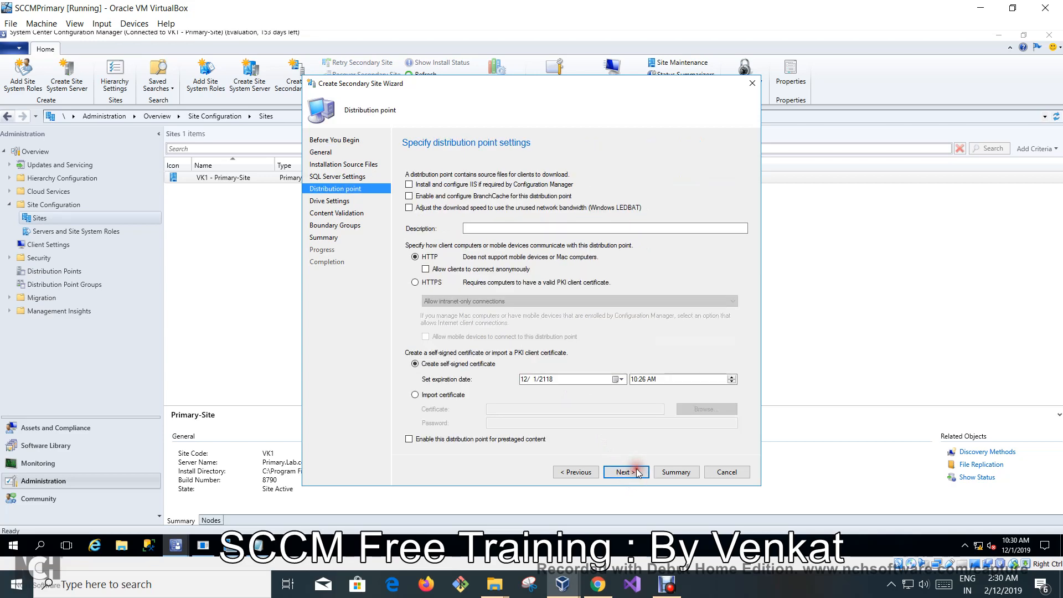
Allow clients to connect anonymously to the distribution point over HTTP and continue to the drive settings
{"action": "left_click", "coordinate": [410, 185]}
{"action": "left_click", "coordinate": [409, 184]}
{"action": "left_click", "coordinate": [426, 270]}
{"action": "left_click", "coordinate": [625, 472]}
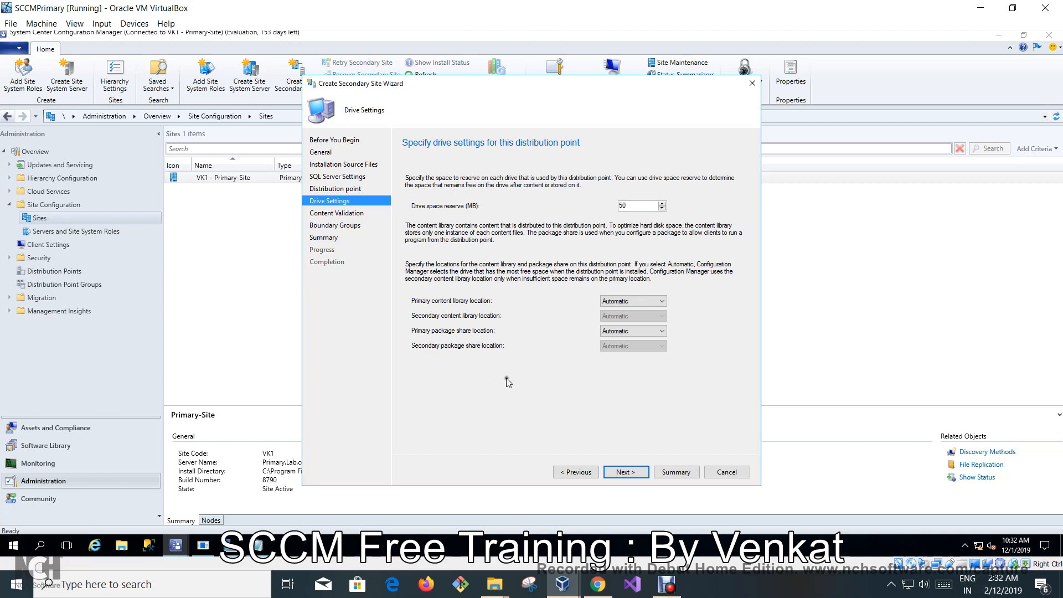
Set the primary content library location to D: and check the choices for the secondary content library location
{"action": "left_click", "coordinate": [654, 306]}
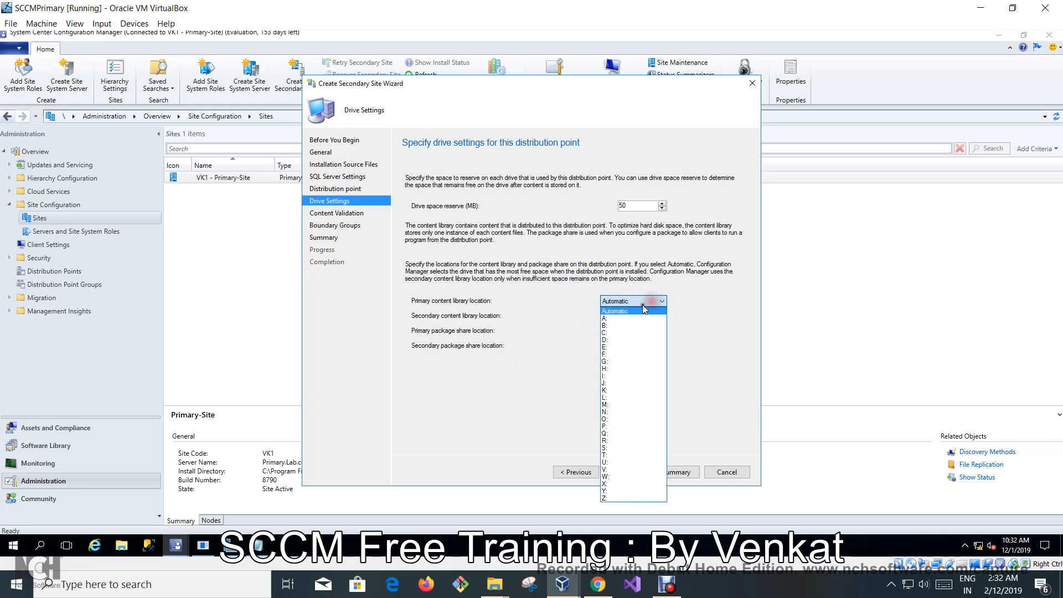
{"action": "left_click", "coordinate": [616, 342]}
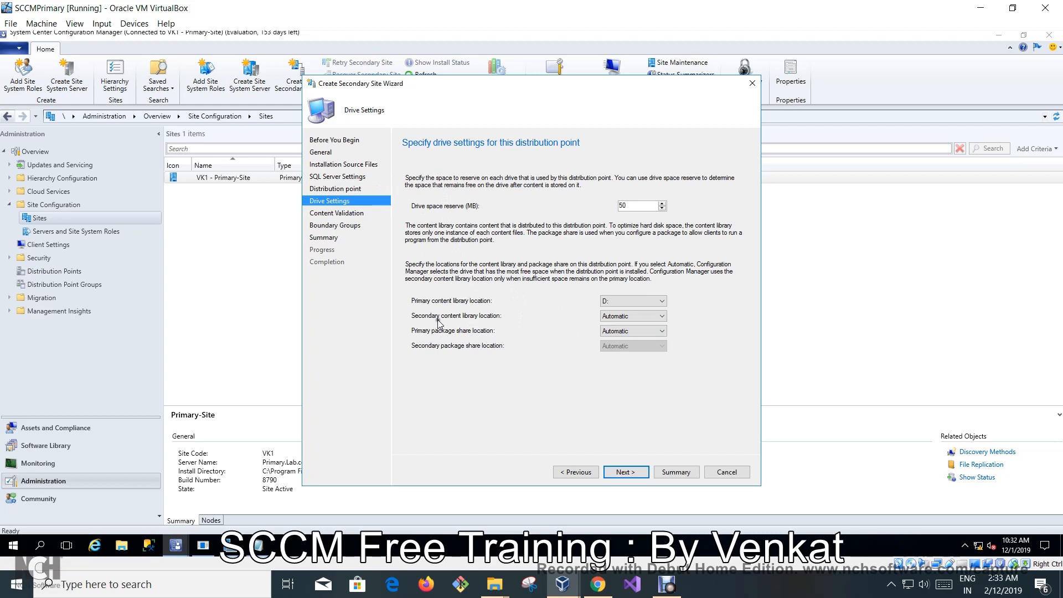
{"action": "left_click", "coordinate": [619, 316]}
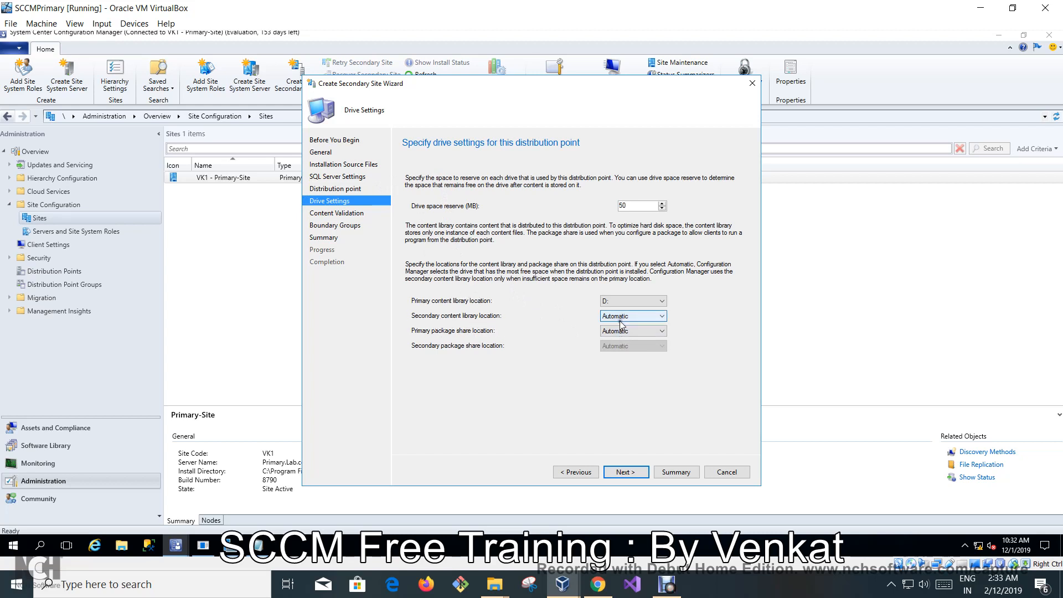
{"action": "left_click", "coordinate": [618, 318]}
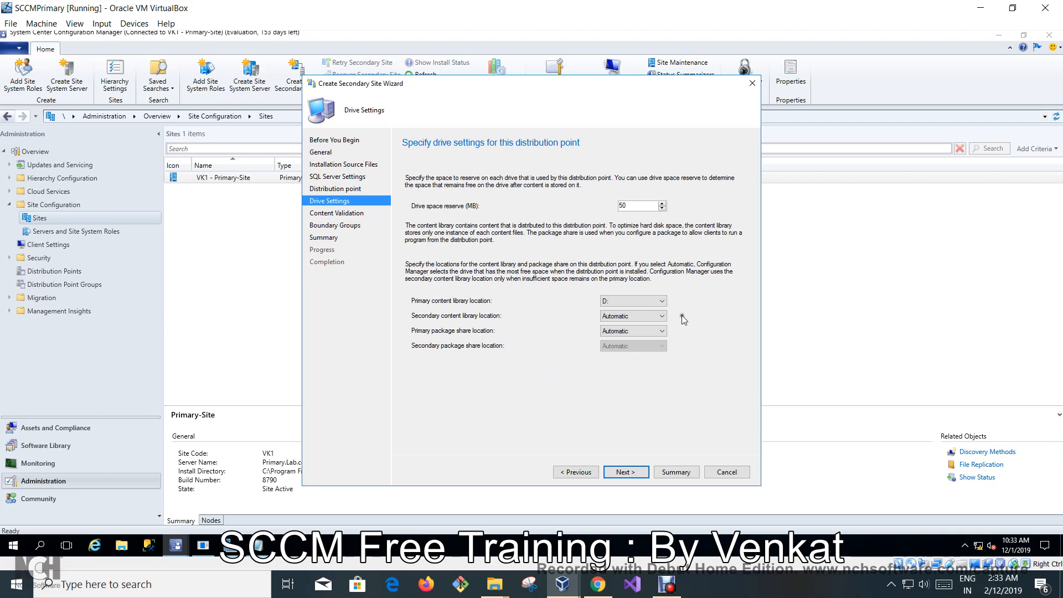
{"action": "left_click", "coordinate": [658, 315]}
{"action": "left_click", "coordinate": [657, 314]}
{"action": "left_click", "coordinate": [656, 314]}
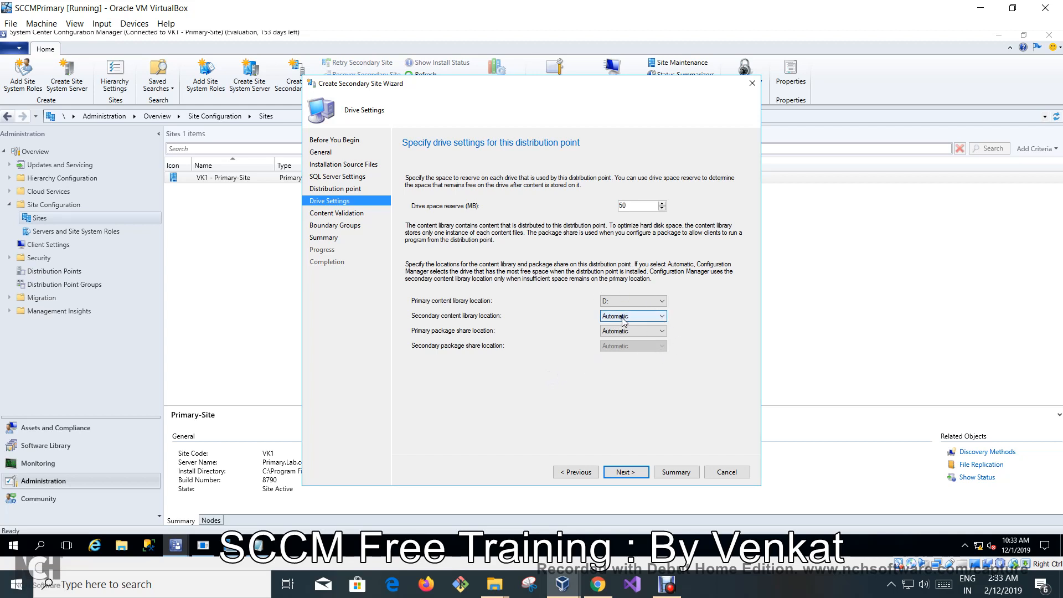
{"action": "left_click", "coordinate": [629, 323]}
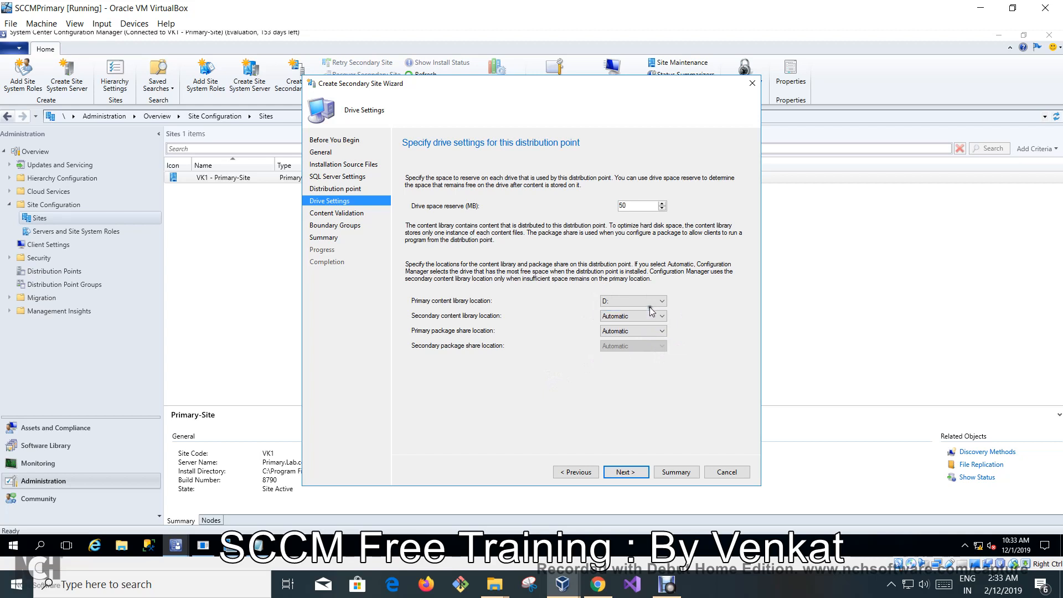
Set both the primary content library location and the primary package share location to C:
{"action": "left_click", "coordinate": [648, 301]}
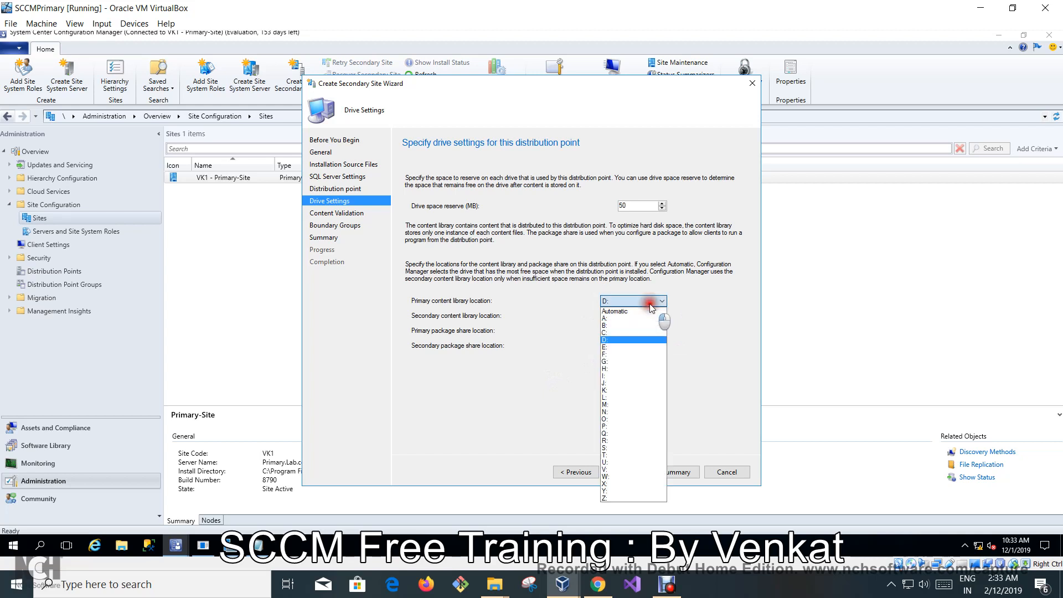
{"action": "left_click", "coordinate": [632, 333]}
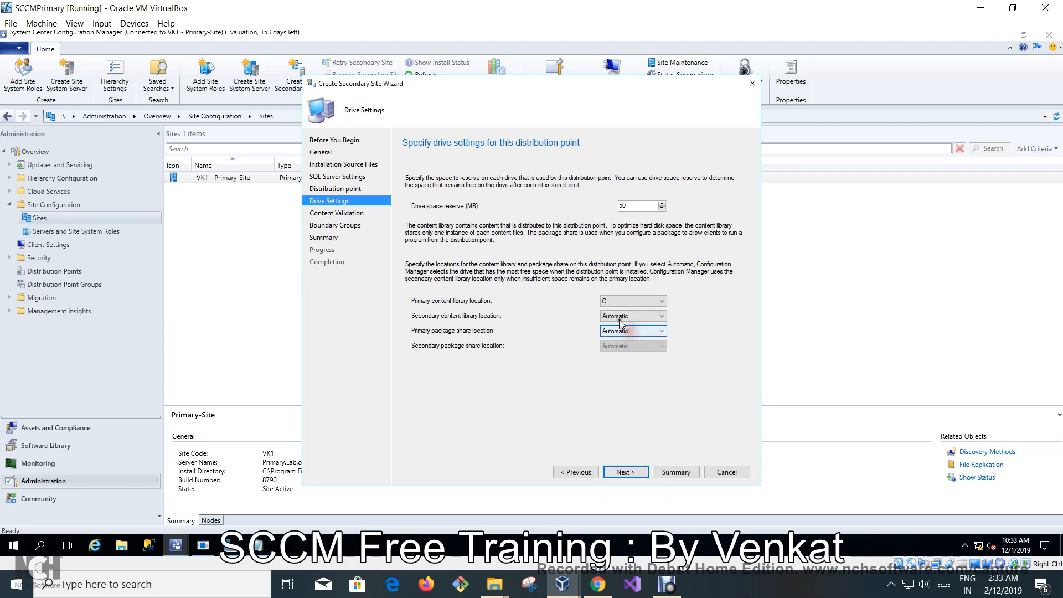
{"action": "left_click", "coordinate": [623, 333]}
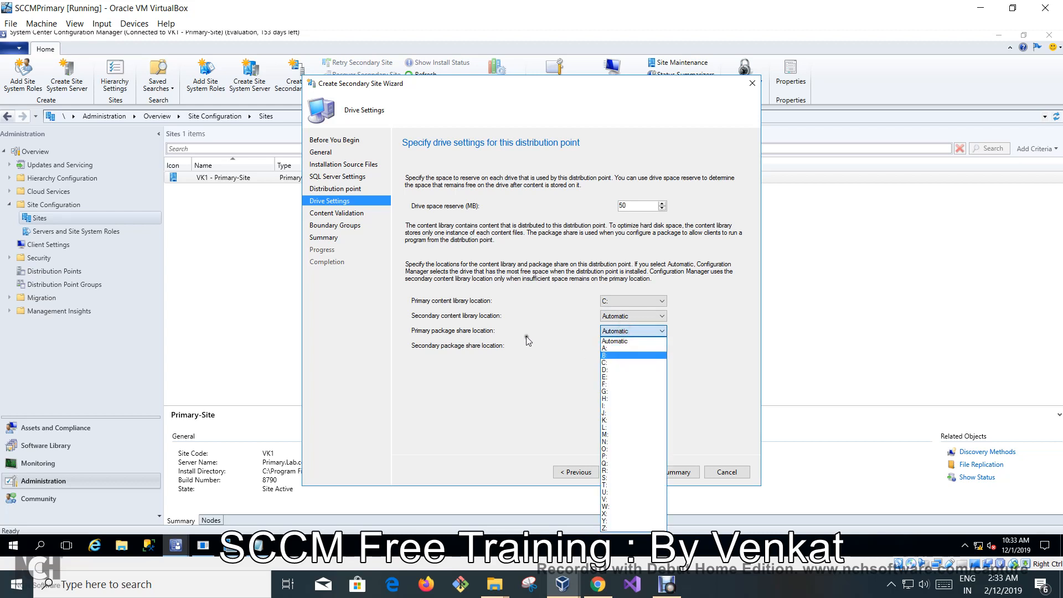
{"action": "left_click", "coordinate": [612, 362]}
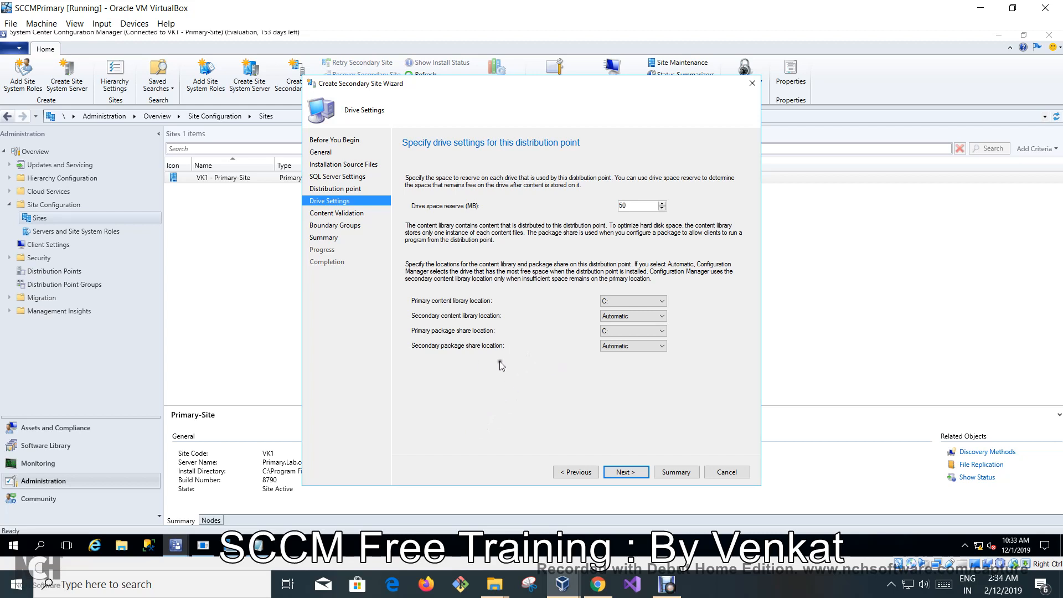
{"action": "left_click", "coordinate": [612, 347]}
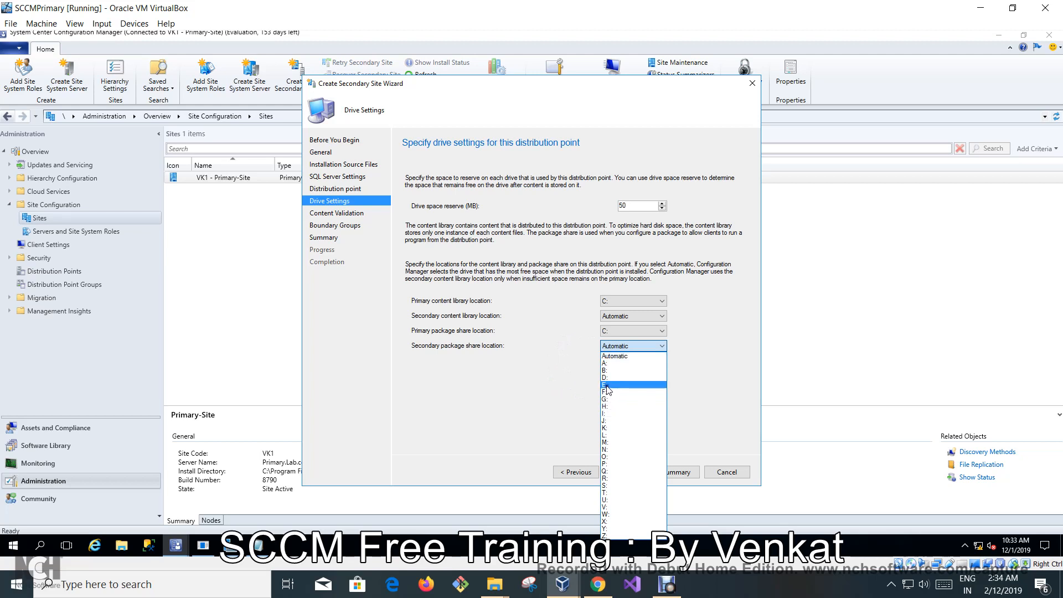
{"action": "left_click", "coordinate": [577, 396]}
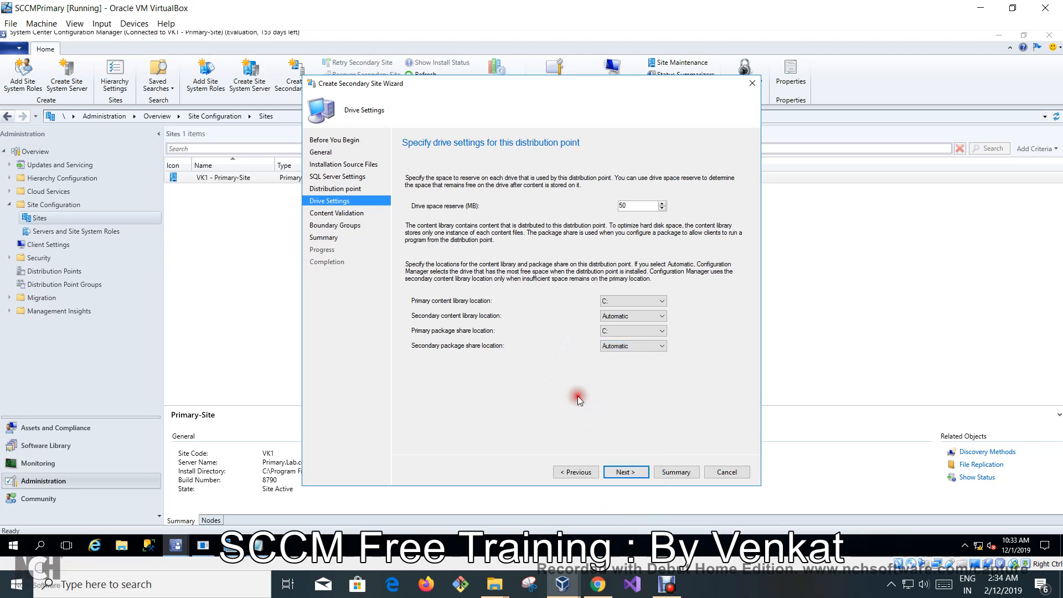
Leave scheduled content validation disabled for the distribution point and continue to the boundary group settings
{"action": "left_click", "coordinate": [626, 471]}
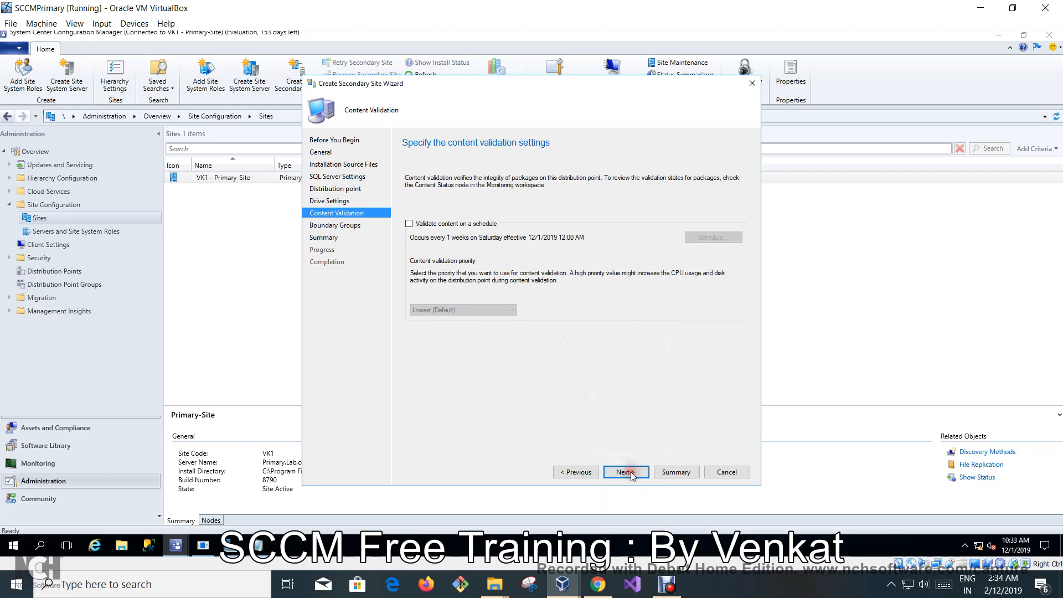
{"action": "left_click", "coordinate": [443, 227]}
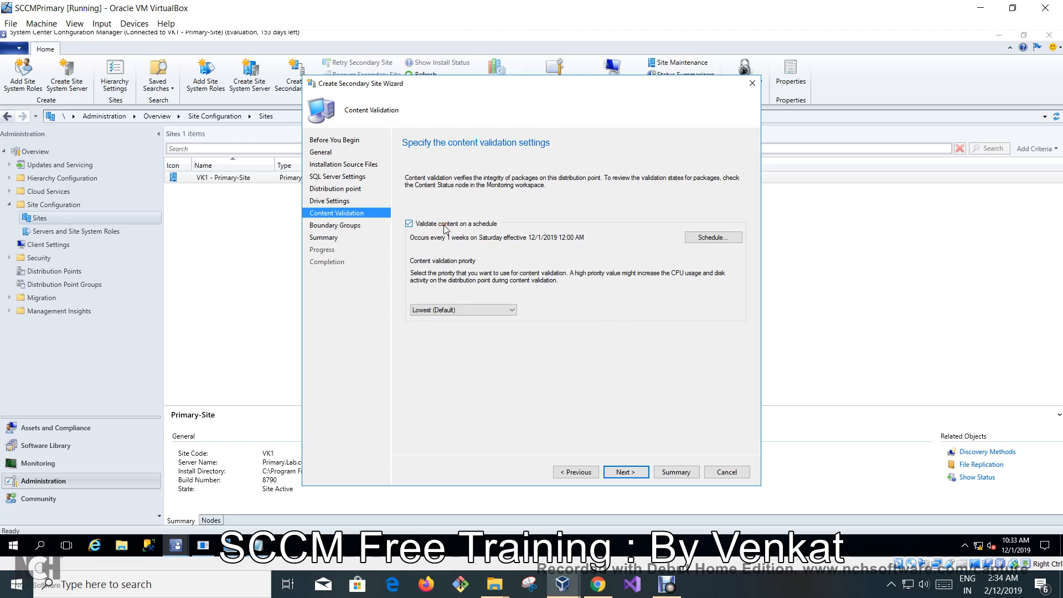
{"action": "left_click", "coordinate": [444, 226]}
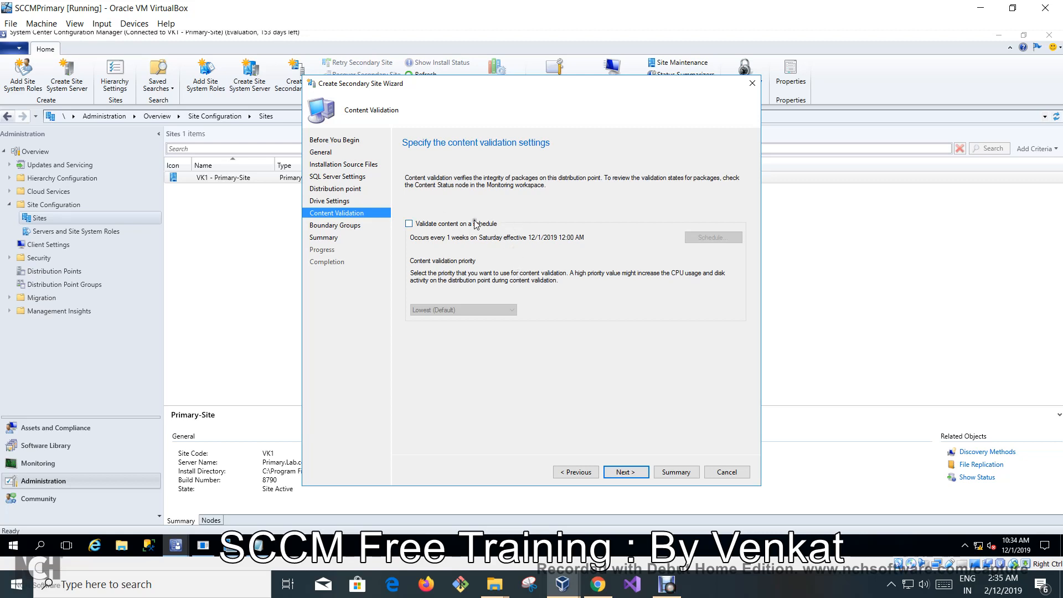
{"action": "left_click", "coordinate": [645, 469]}
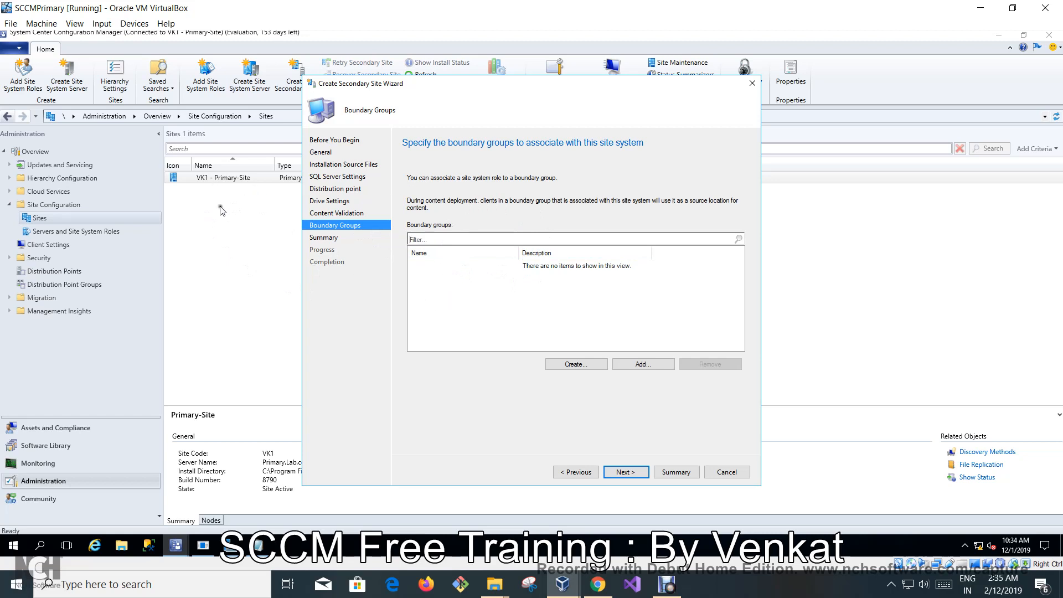
Continue without associating any boundary groups, apply the summarized secondary site settings, and close the completed wizard
{"action": "left_click", "coordinate": [515, 282]}
{"action": "left_click", "coordinate": [626, 473]}
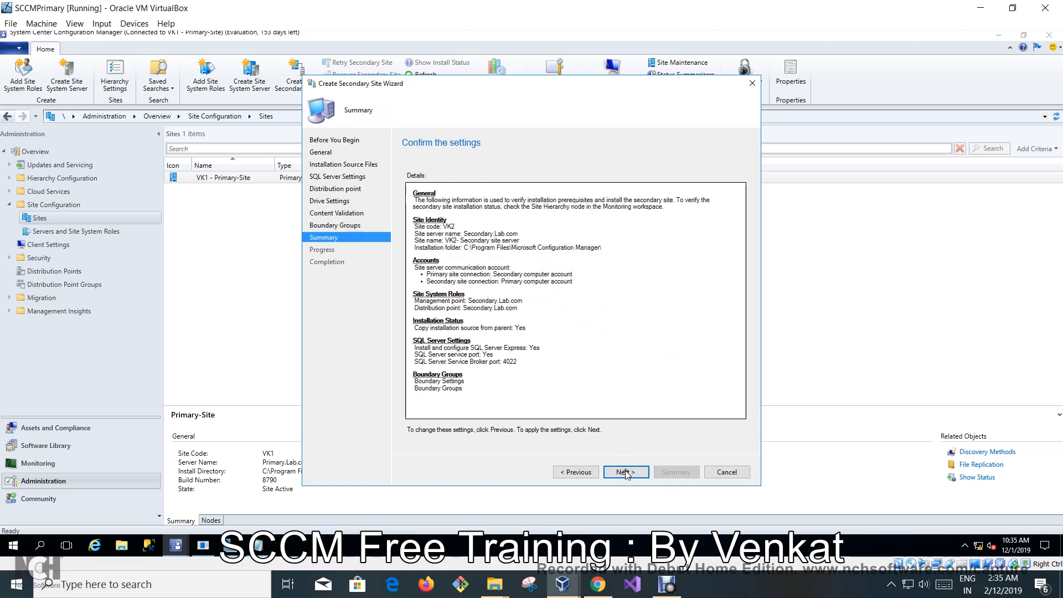
{"action": "left_click", "coordinate": [626, 472]}
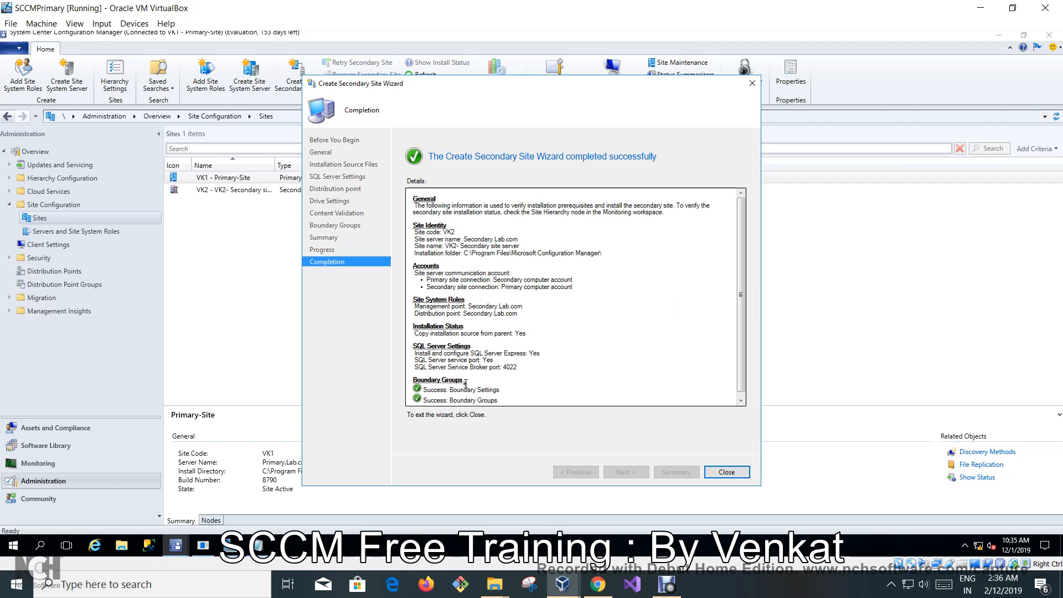
{"action": "left_click", "coordinate": [727, 472]}
Show the installation status of the VK2 secondary site and refresh it
{"action": "left_click", "coordinate": [414, 191]}
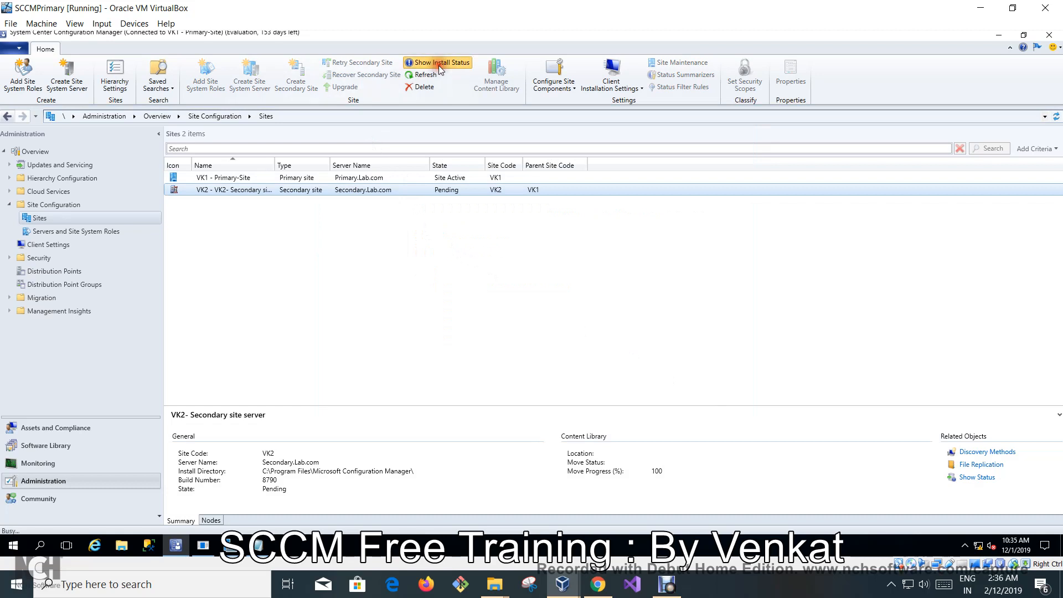
{"action": "left_click", "coordinate": [439, 65]}
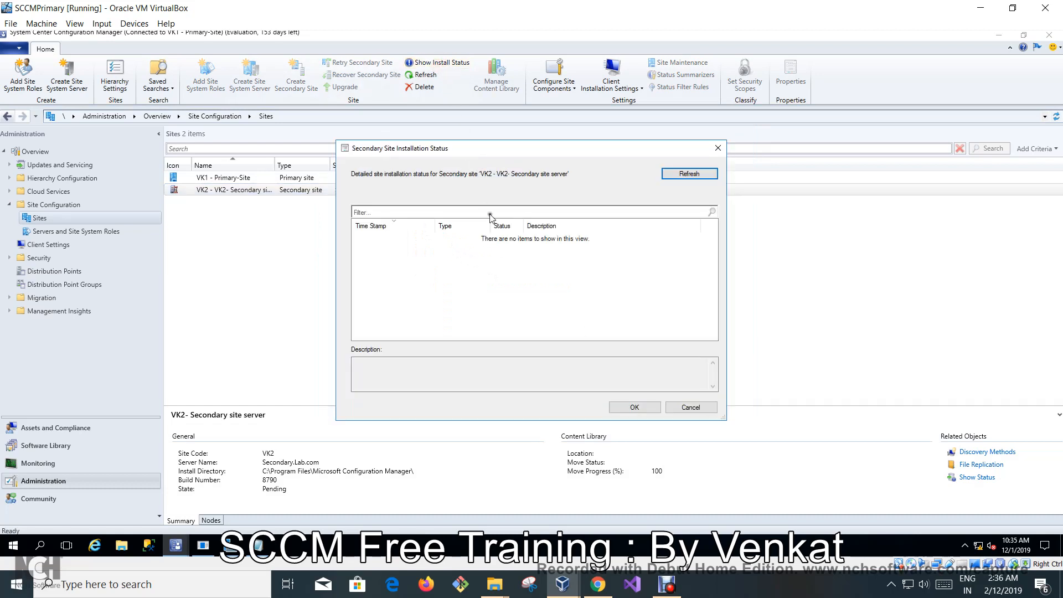
{"action": "left_click", "coordinate": [687, 174]}
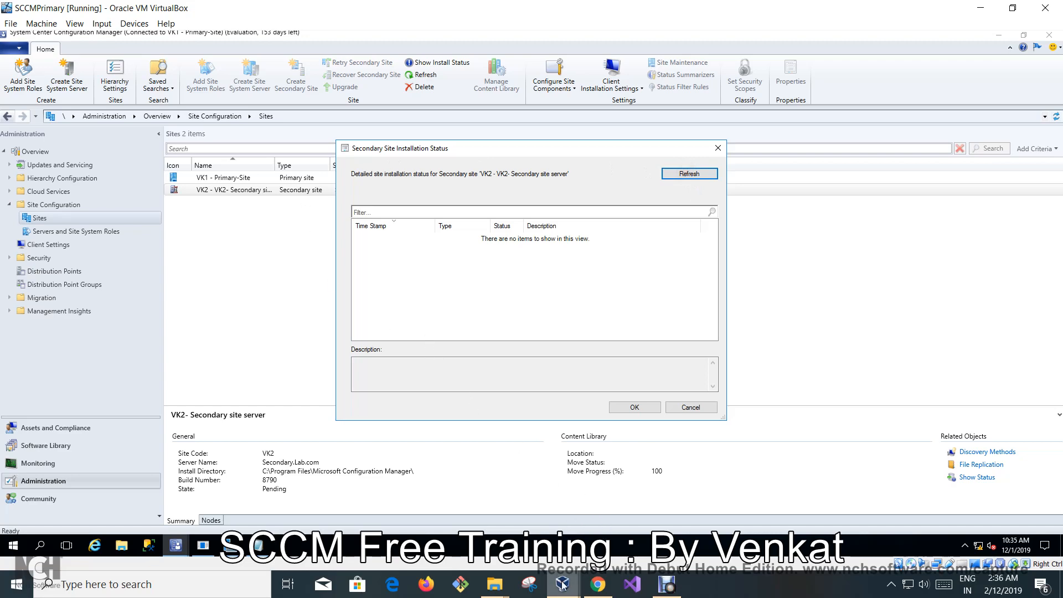
Switch to the SCCM-Secondary Site virtual machine and unlock its Windows session by entering the SCCMSVC account password
{"action": "mouse_move", "coordinate": [562, 584]}
{"action": "left_click", "coordinate": [723, 523]}
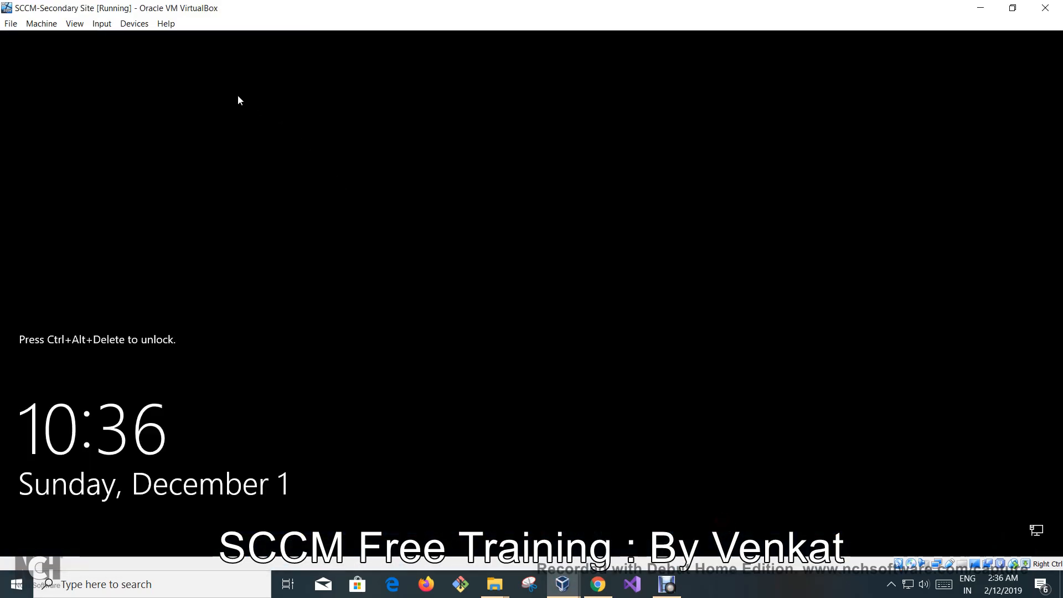
{"action": "left_click", "coordinate": [102, 23]}
{"action": "left_click", "coordinate": [119, 43]}
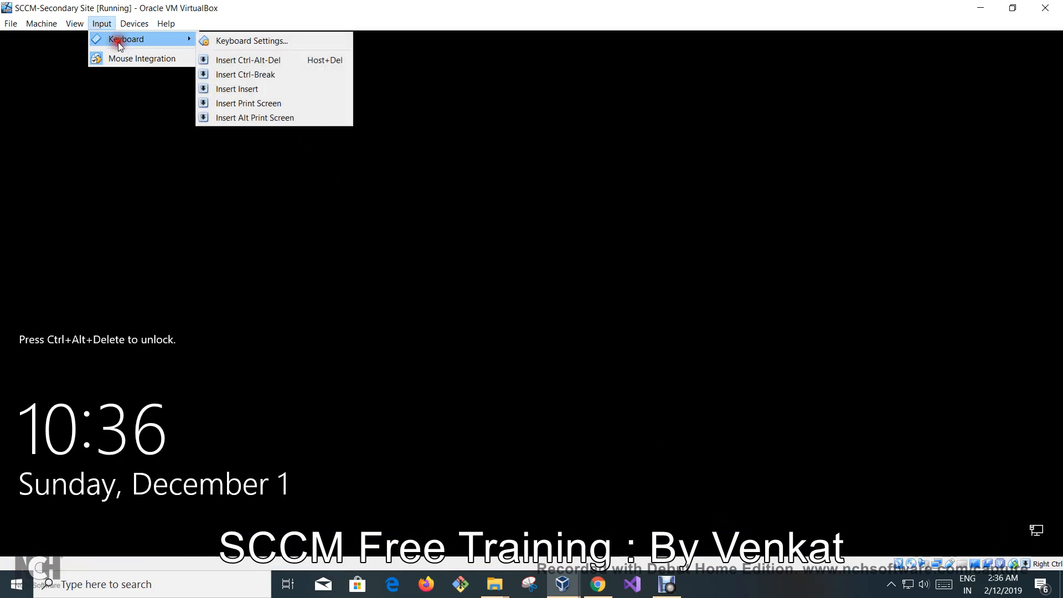
{"action": "left_click", "coordinate": [245, 60]}
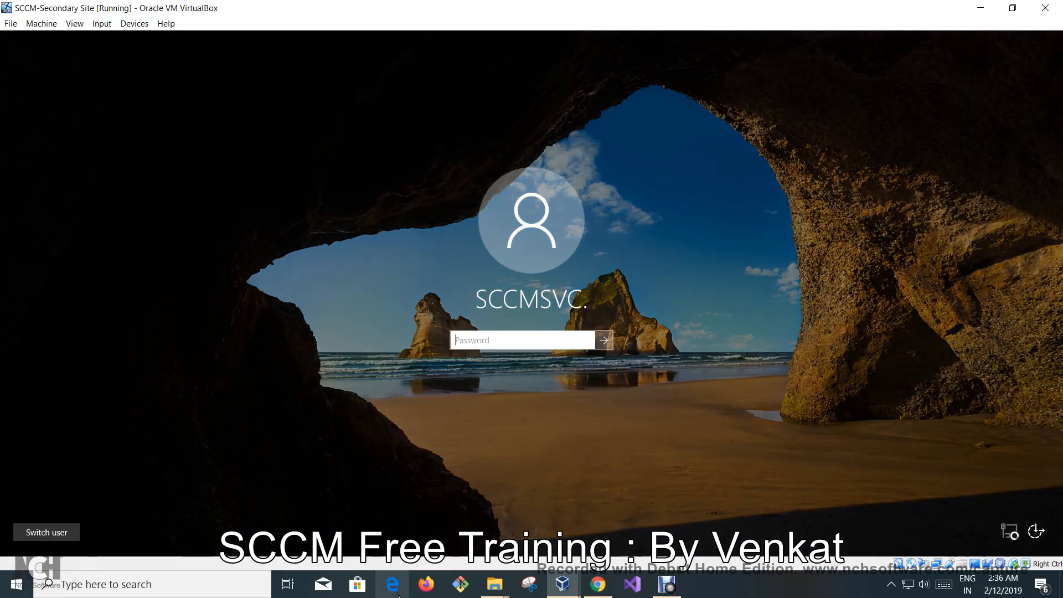
{"action": "type", "text": "****"}
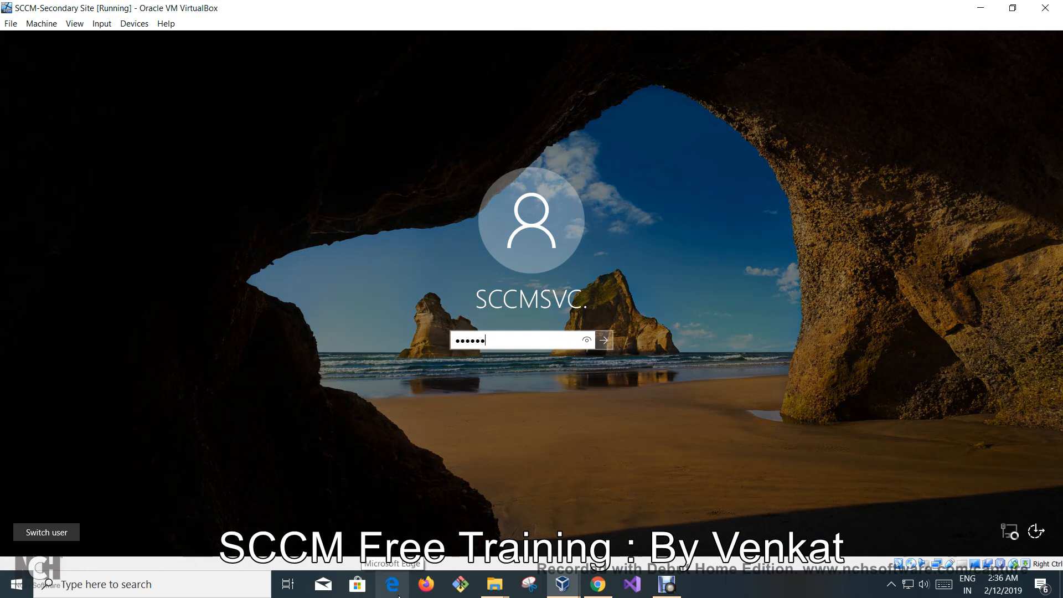
{"action": "key", "text": "Return"}
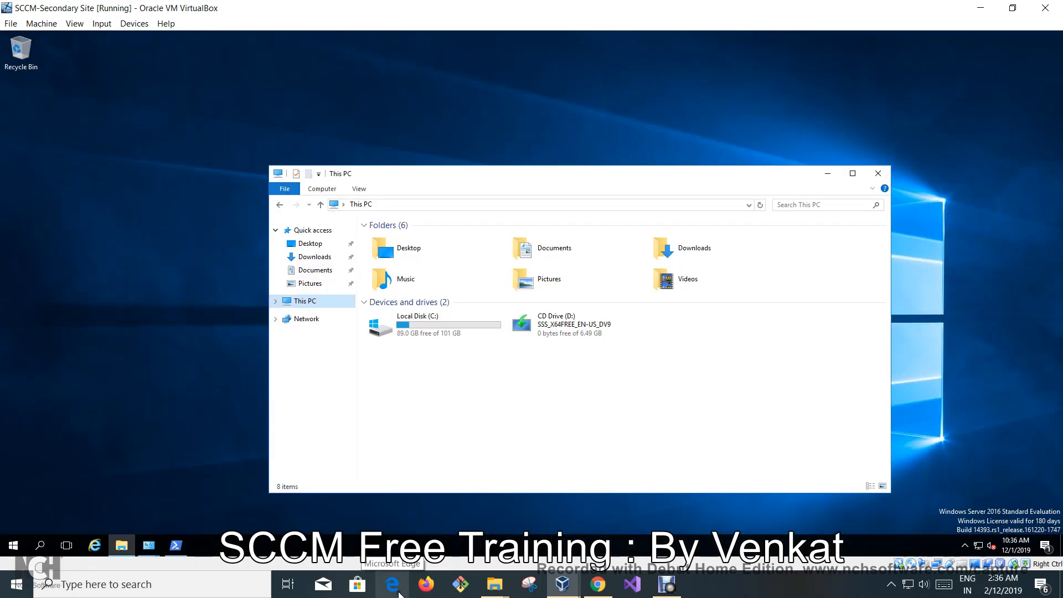
Open the smstsvc log on the C: drive and examine its latest entries about the SQL native client, product and CCM client
{"action": "double_click", "coordinate": [440, 325]}
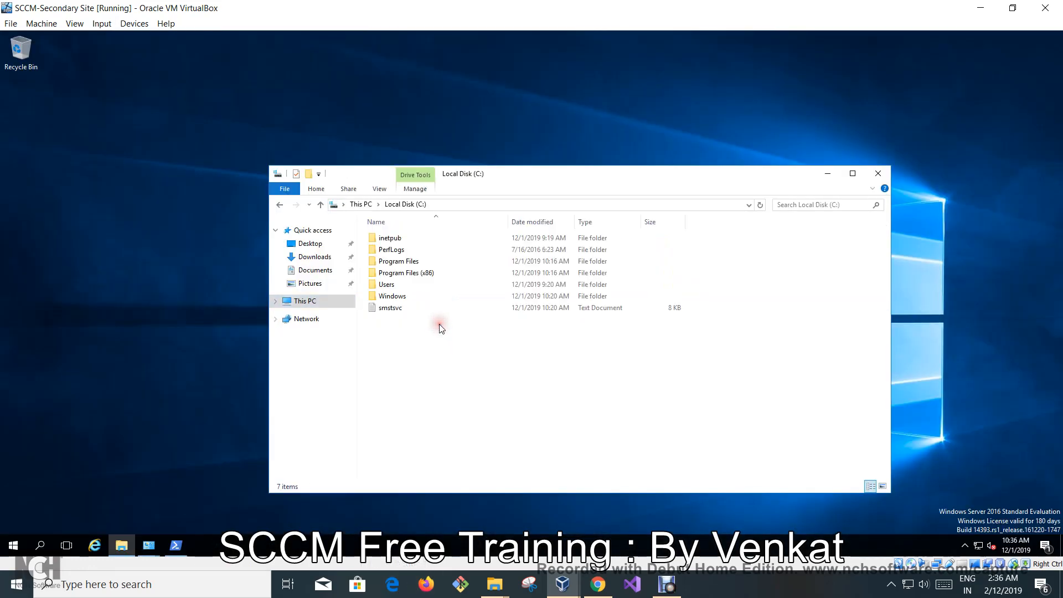
{"action": "double_click", "coordinate": [408, 313]}
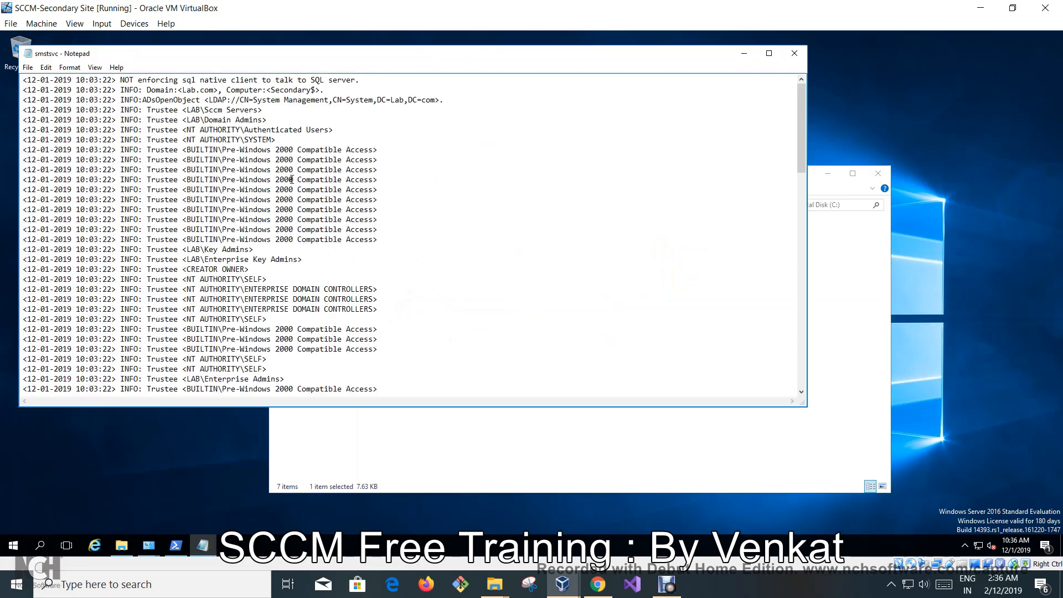
{"action": "scroll", "coordinate": [341, 186], "scroll_direction": "down", "scroll_amount": 10}
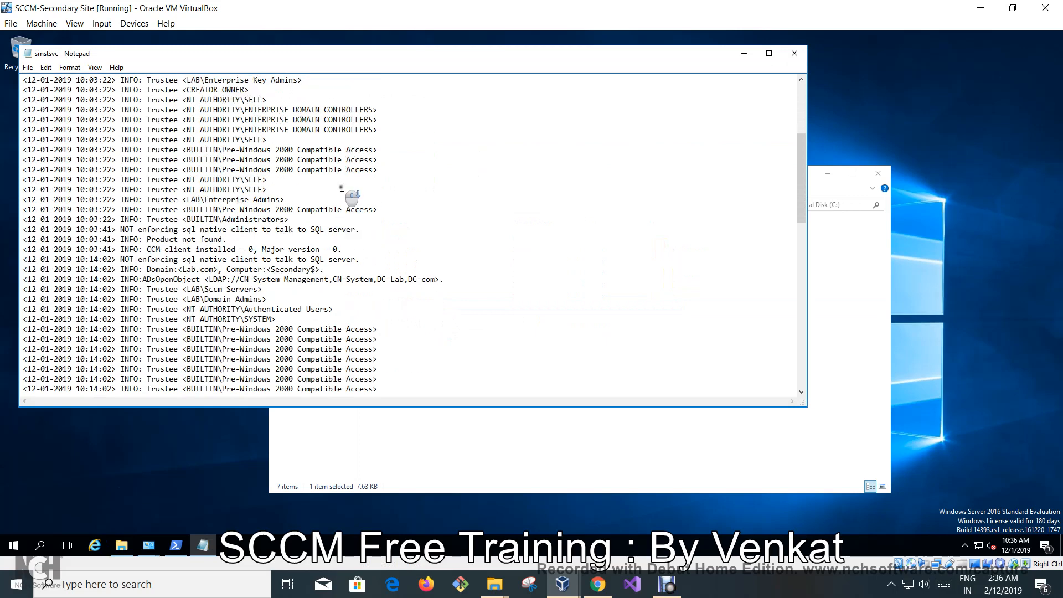
{"action": "scroll", "coordinate": [342, 186], "scroll_direction": "down", "scroll_amount": 15}
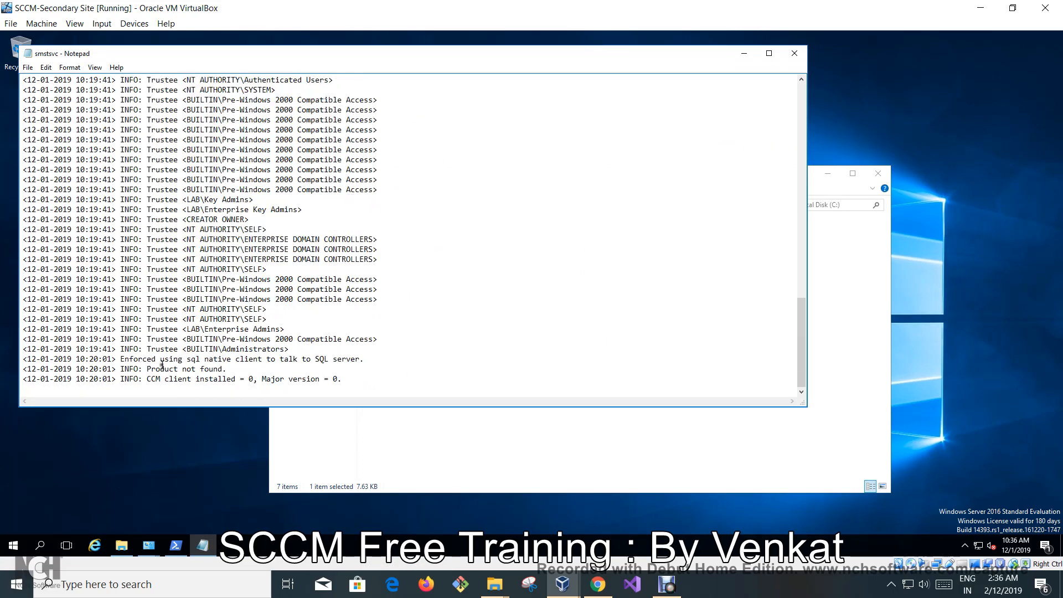
{"action": "left_click_drag", "start_coordinate": [389, 362], "coordinate": [145, 359]}
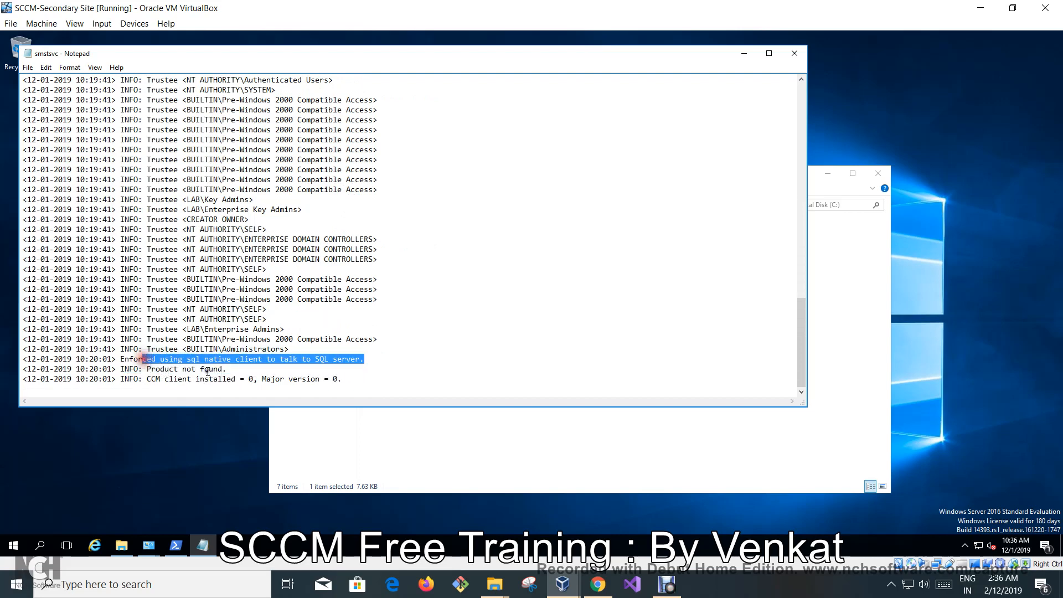
{"action": "left_click_drag", "start_coordinate": [226, 369], "coordinate": [147, 368]}
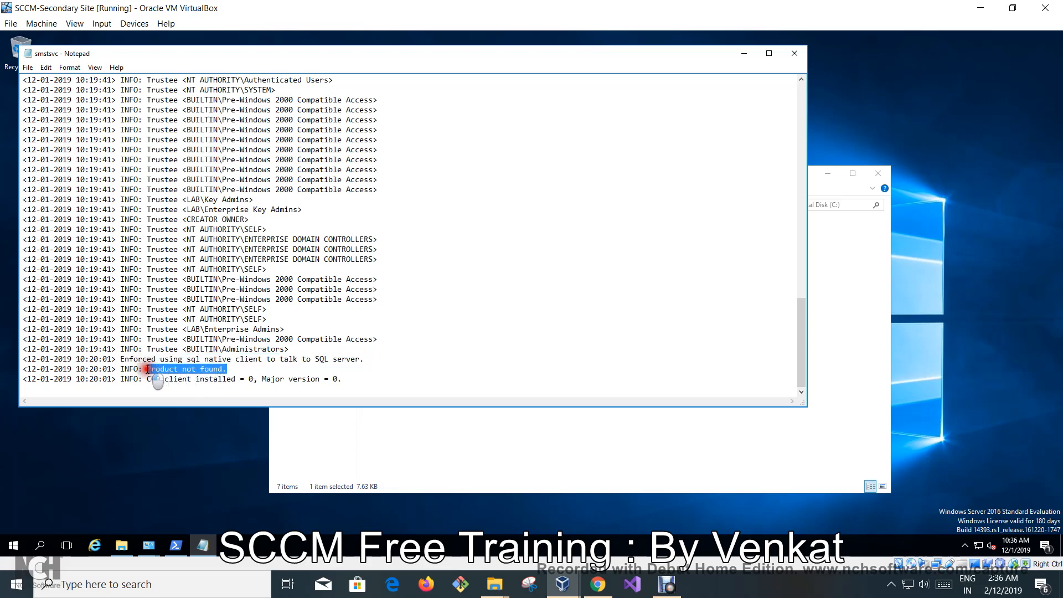
{"action": "left_click_drag", "start_coordinate": [345, 377], "coordinate": [178, 360]}
{"action": "left_click", "coordinate": [425, 368]}
Look through the earlier smstsvc log entries and highlight the line naming the domain and computer
{"action": "scroll", "coordinate": [427, 366], "scroll_direction": "up", "scroll_amount": 1}
{"action": "scroll", "coordinate": [427, 366], "scroll_direction": "up", "scroll_amount": 4}
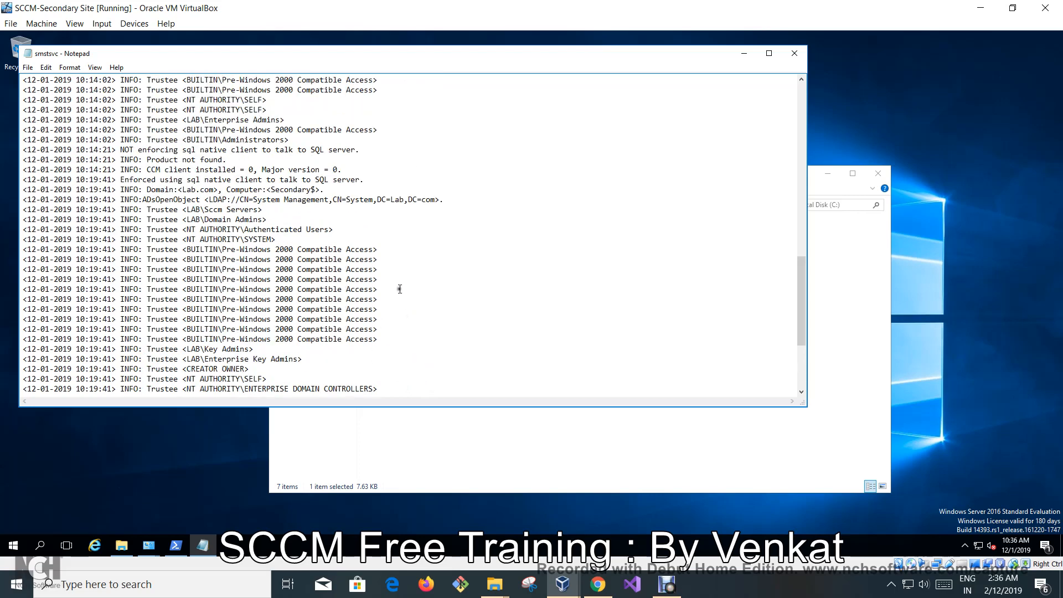
{"action": "scroll", "coordinate": [438, 359], "scroll_direction": "up", "scroll_amount": 5}
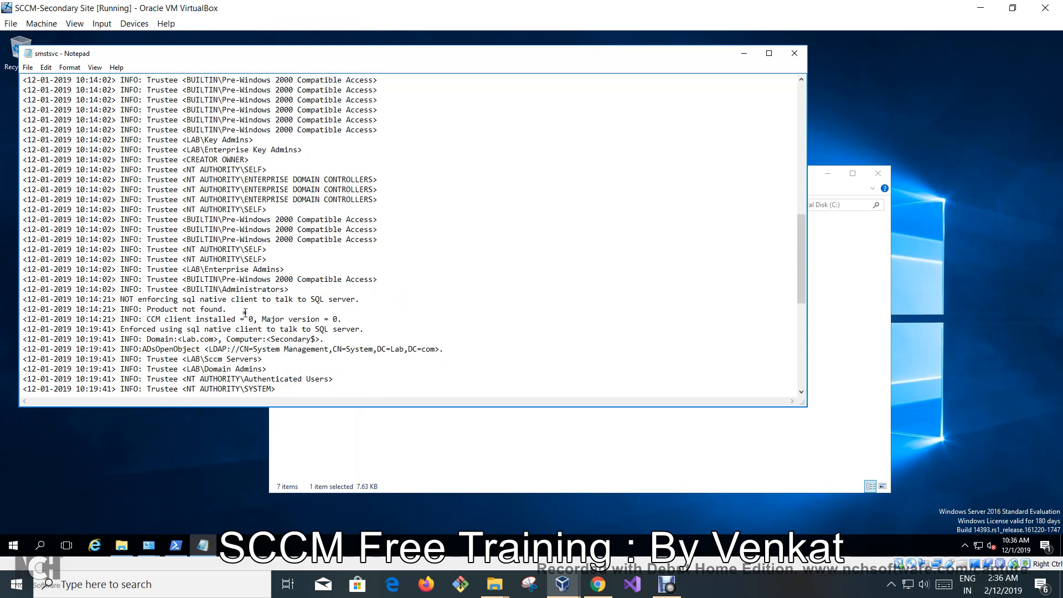
{"action": "left_click_drag", "start_coordinate": [335, 342], "coordinate": [151, 340]}
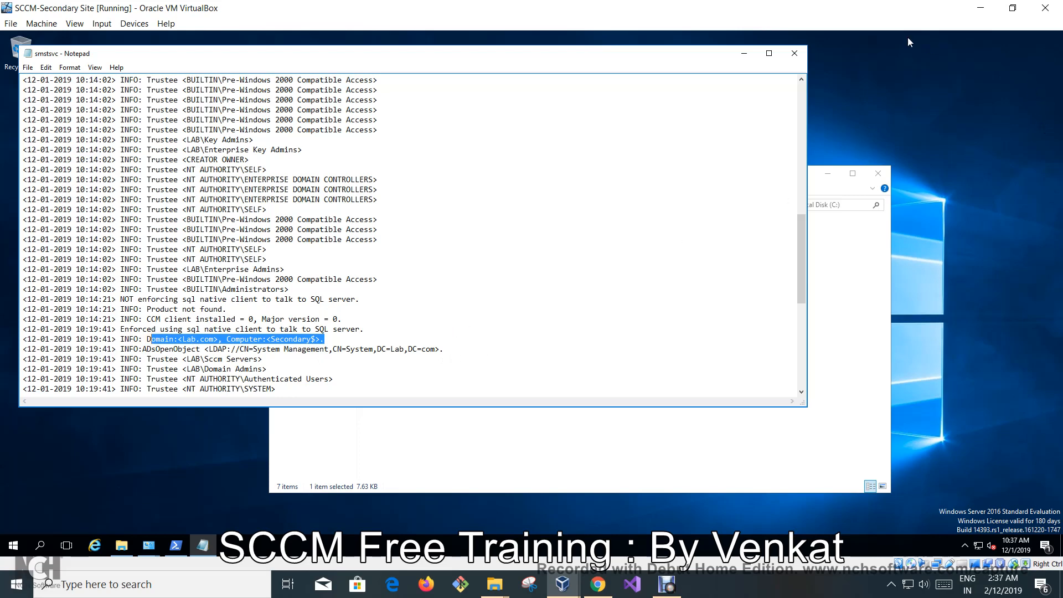
Minimize the smstsvc log and refresh the C: drive's folder listing
{"action": "left_click", "coordinate": [744, 54]}
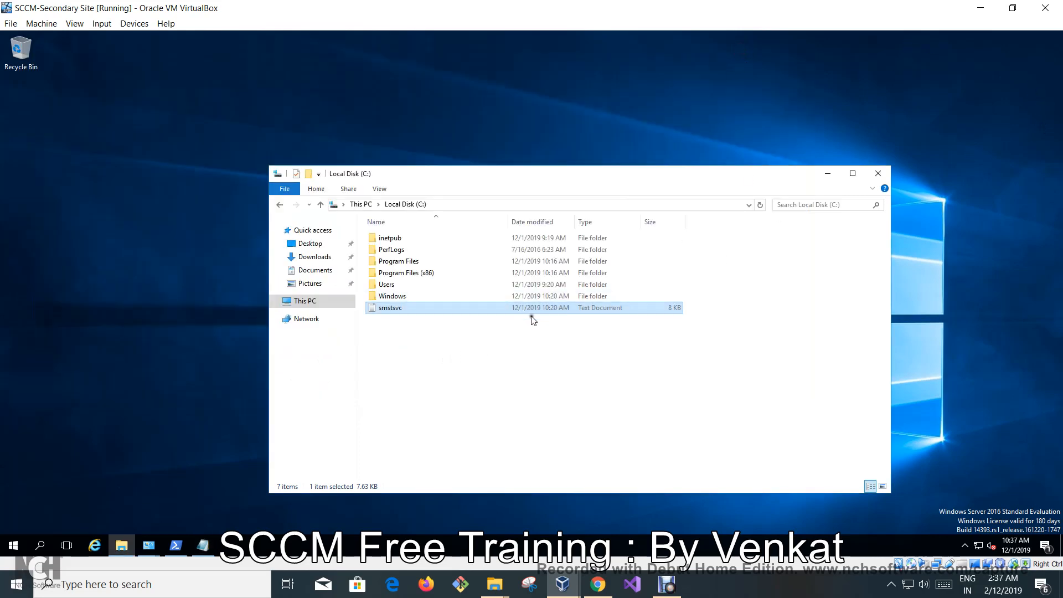
{"action": "right_click", "coordinate": [521, 396]}
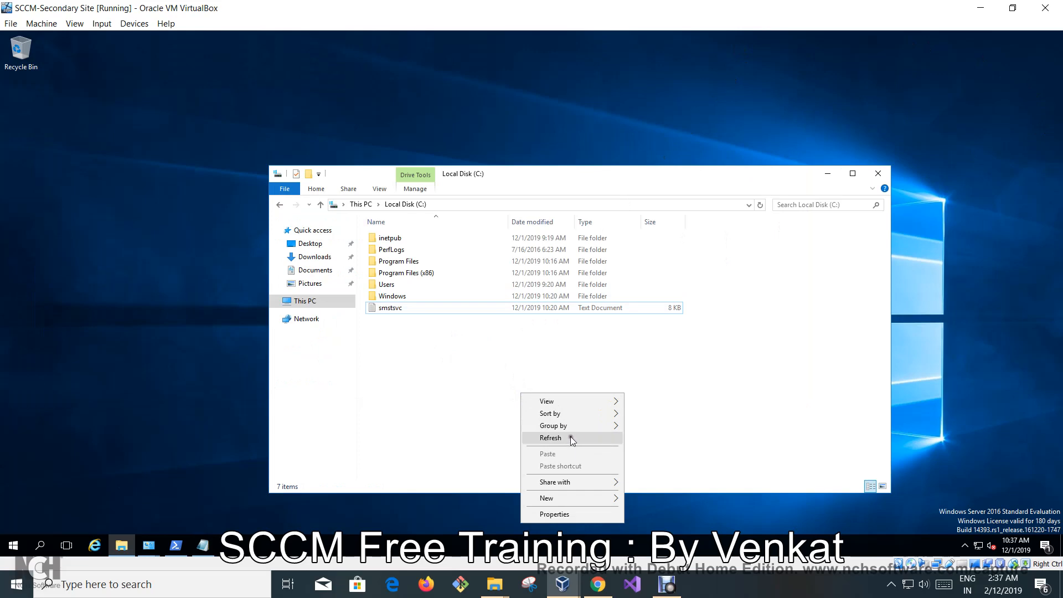
{"action": "left_click", "coordinate": [578, 438]}
Return to the SCCMPrimary virtual machine and refresh the secondary site installation status
{"action": "left_click", "coordinate": [563, 585]}
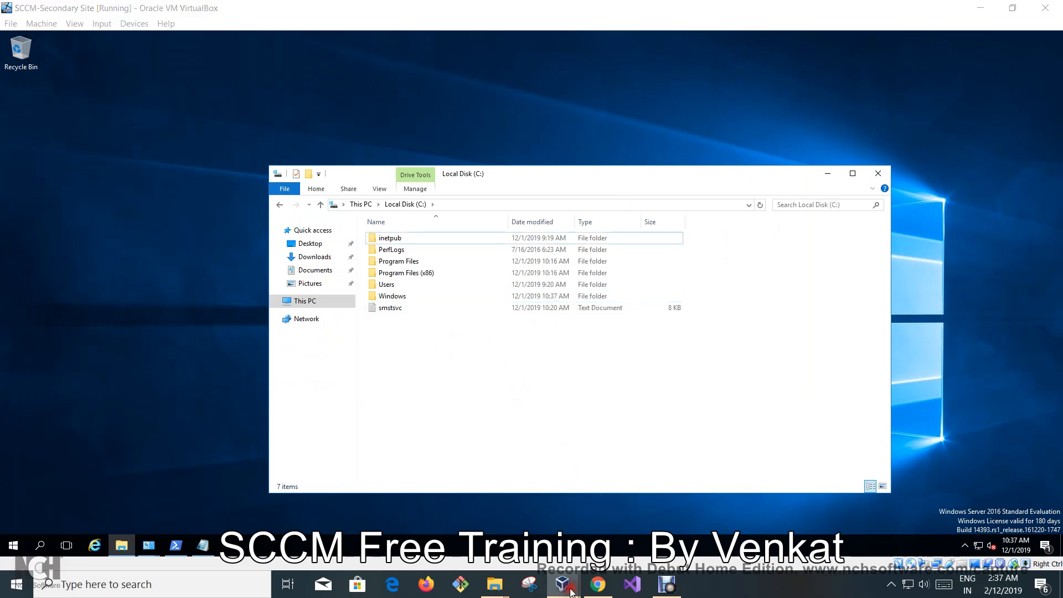
{"action": "left_click", "coordinate": [628, 526]}
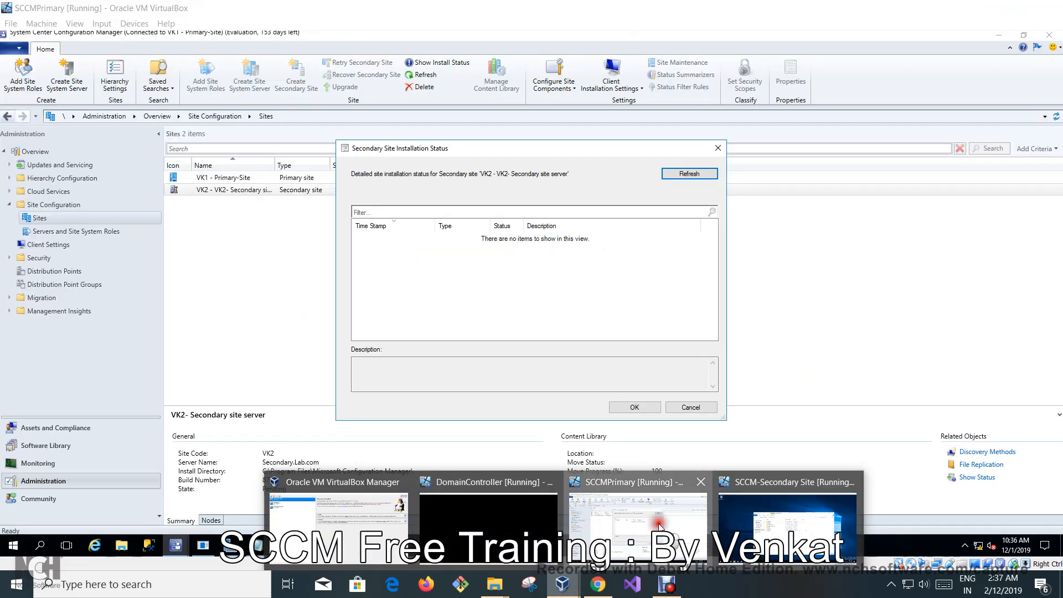
{"action": "left_click", "coordinate": [678, 175]}
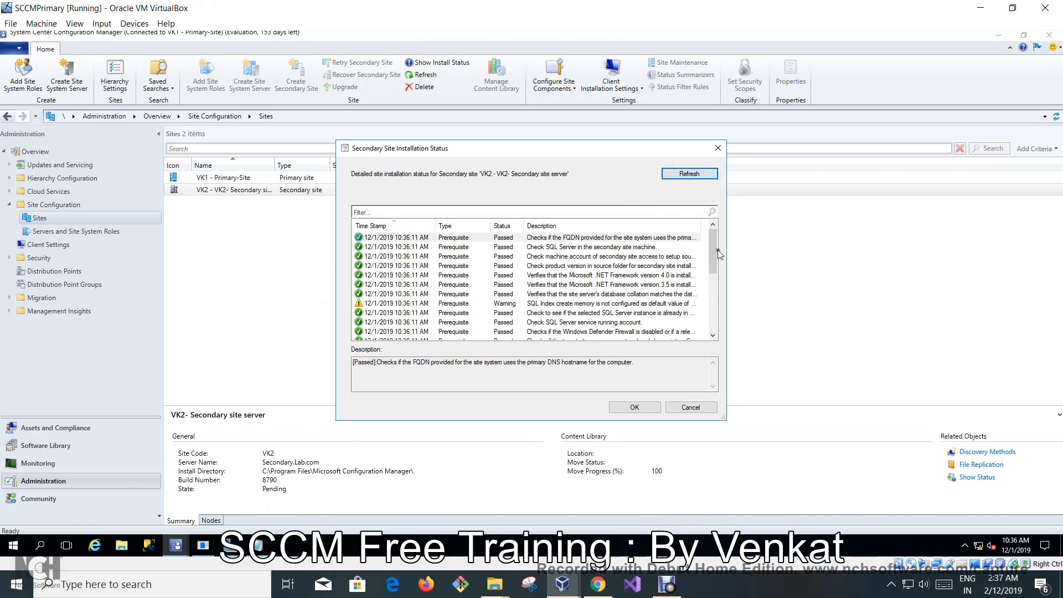
Review the prerequisite results, reading the details of the SQL index create memory warning and the SQL Server check on the secondary site machine
{"action": "scroll", "coordinate": [716, 244], "scroll_direction": "down", "scroll_amount": 2}
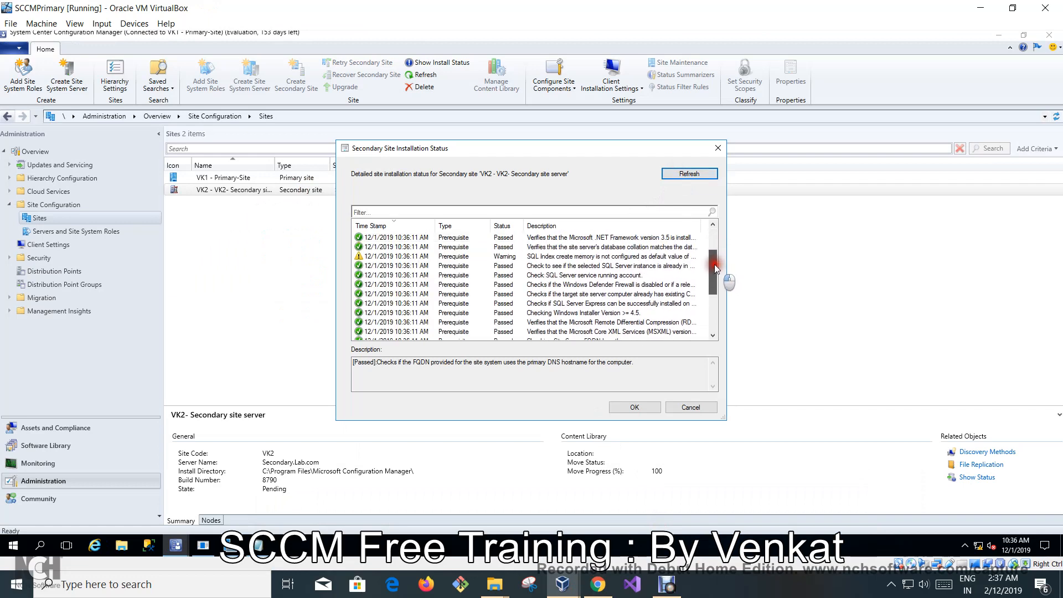
{"action": "left_click", "coordinate": [586, 258]}
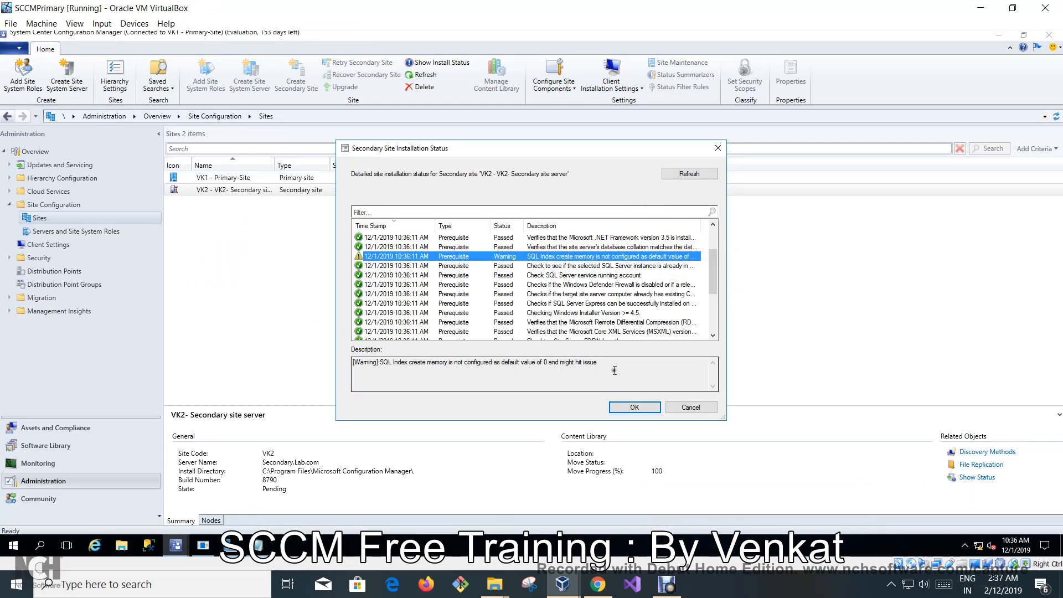
{"action": "left_click_drag", "start_coordinate": [615, 371], "coordinate": [332, 361]}
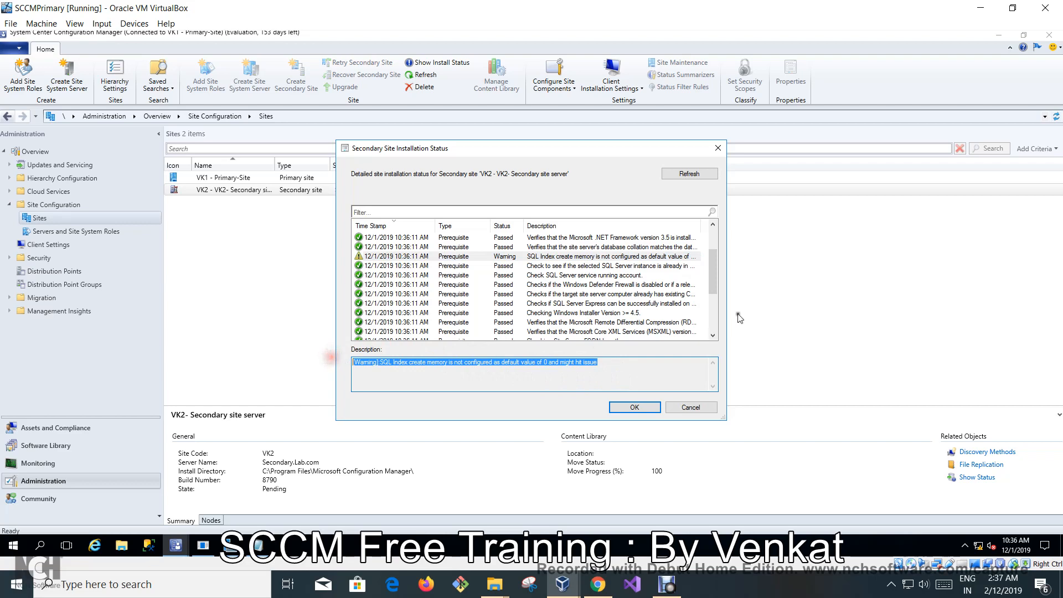
{"action": "left_click_drag", "start_coordinate": [711, 268], "coordinate": [708, 228]}
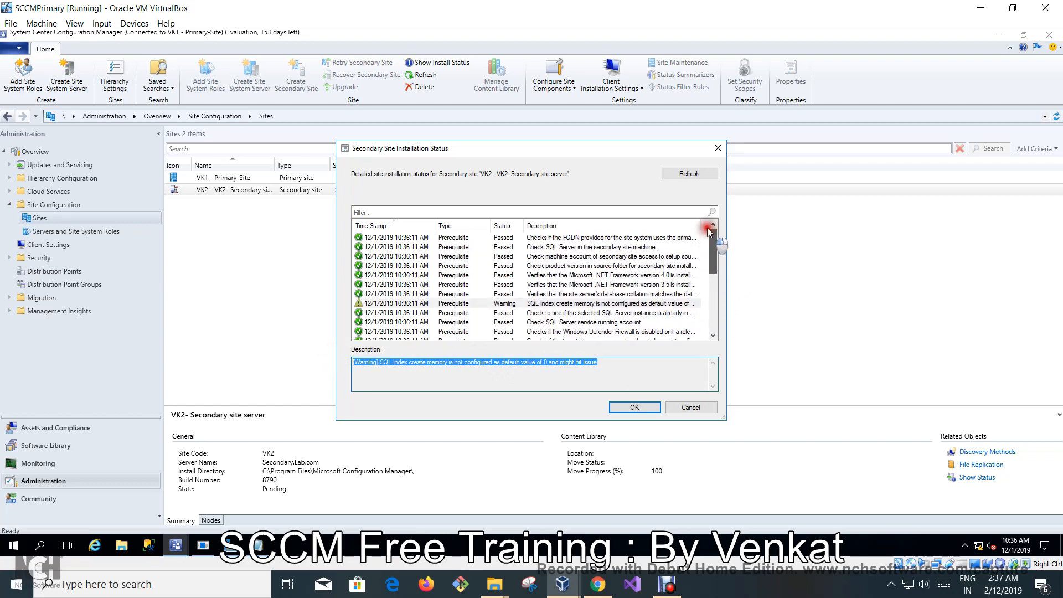
{"action": "left_click", "coordinate": [627, 248]}
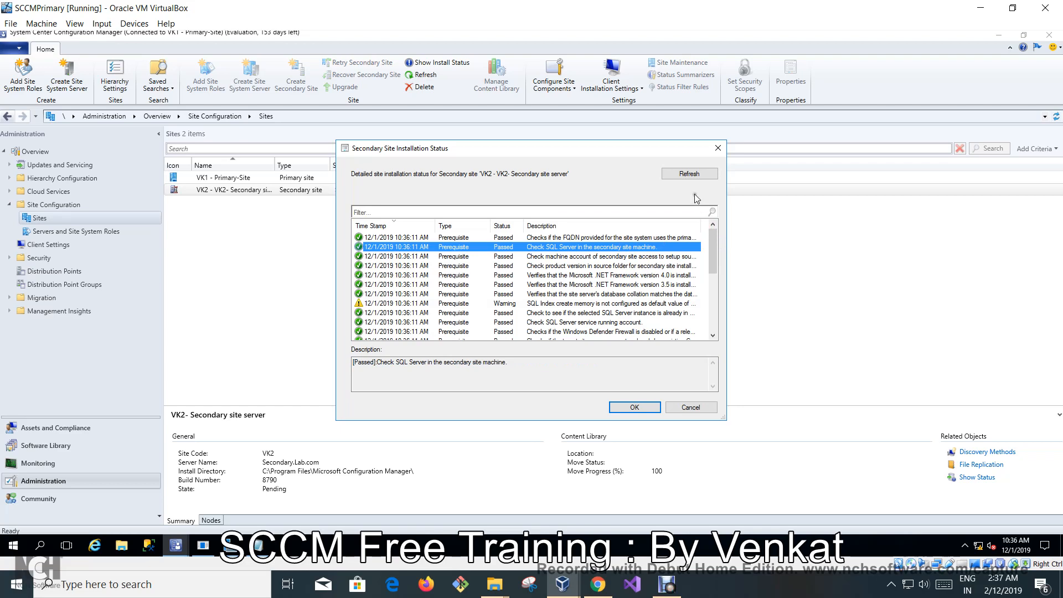
Refresh the installation status again and view the details of the IIS HTTPS configuration prerequisite
{"action": "left_click", "coordinate": [695, 175]}
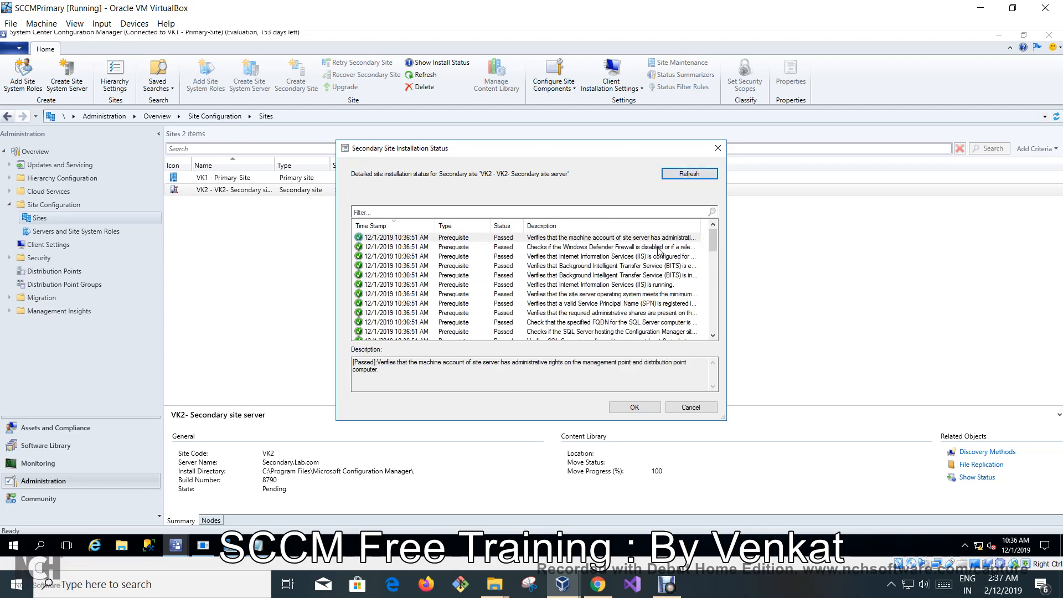
{"action": "left_click", "coordinate": [568, 257]}
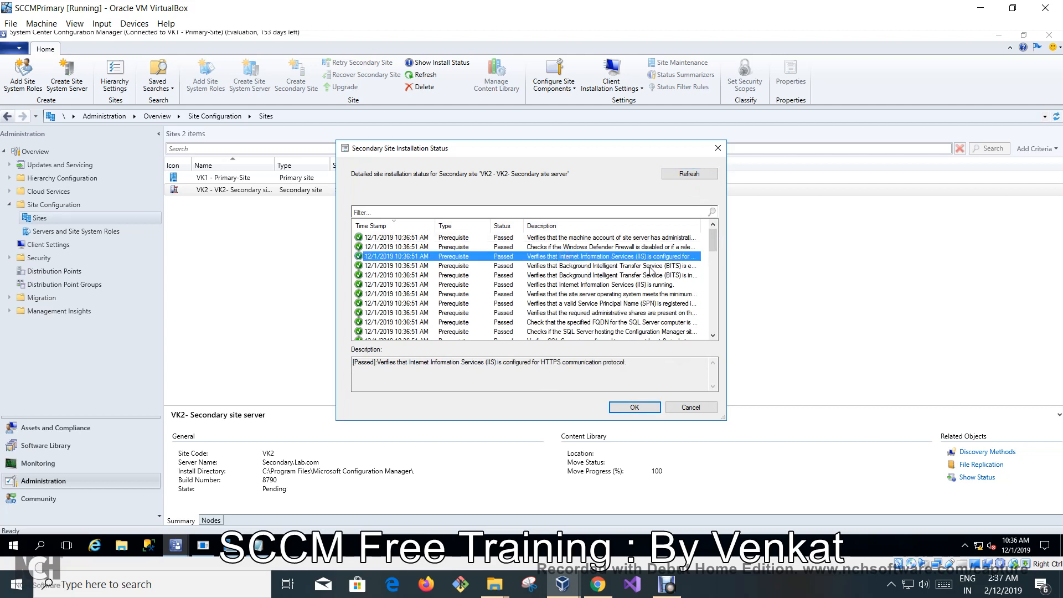
Read the details of the prerequisites for the SQL Server firewall exception, the site server machine account's administrative rights and .NET Framework 3.5
{"action": "left_click", "coordinate": [655, 248]}
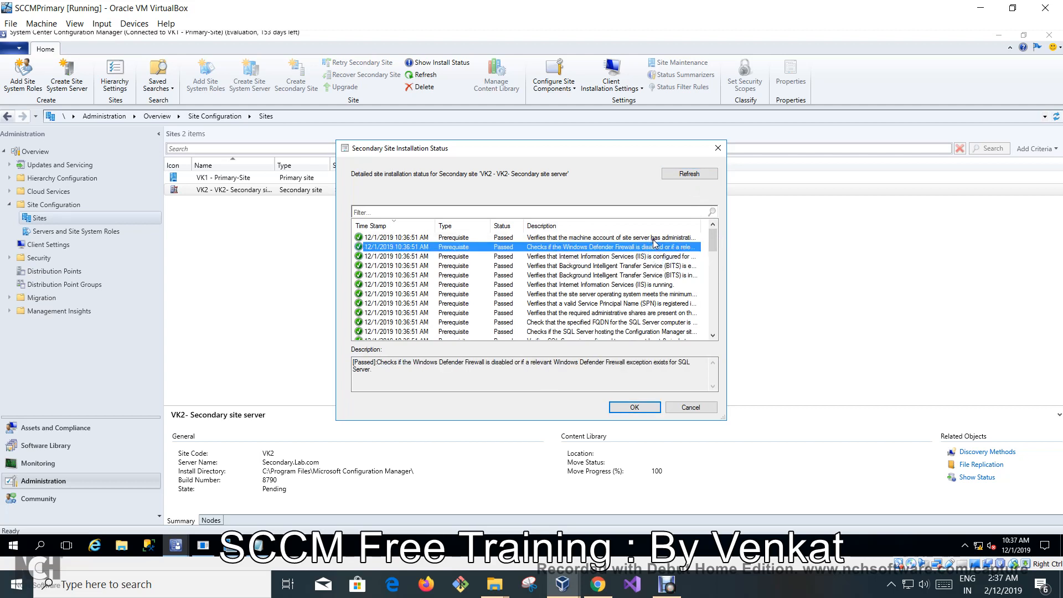
{"action": "left_click", "coordinate": [655, 239]}
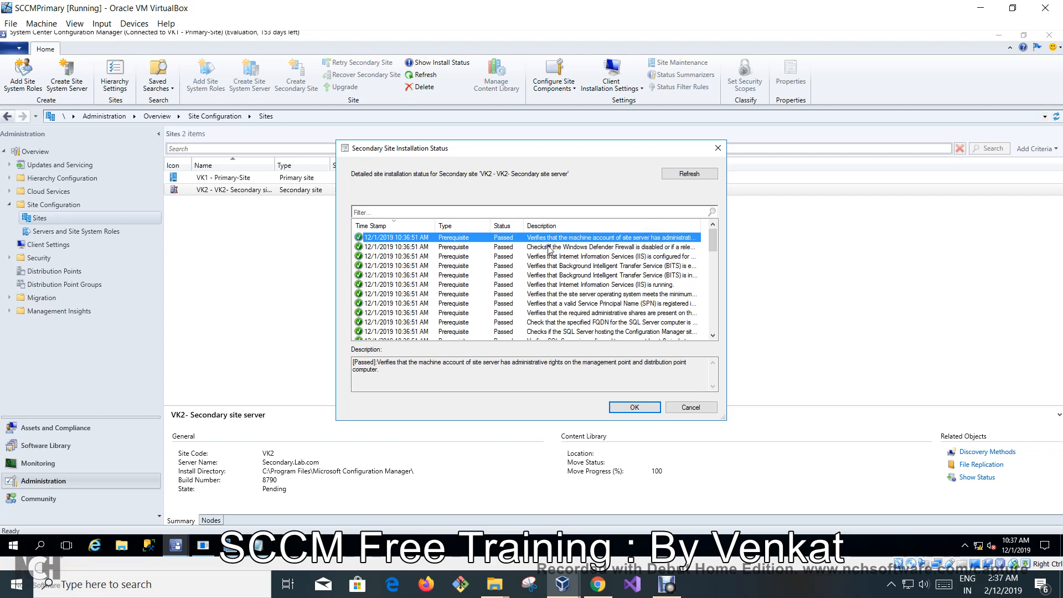
{"action": "left_click", "coordinate": [713, 245]}
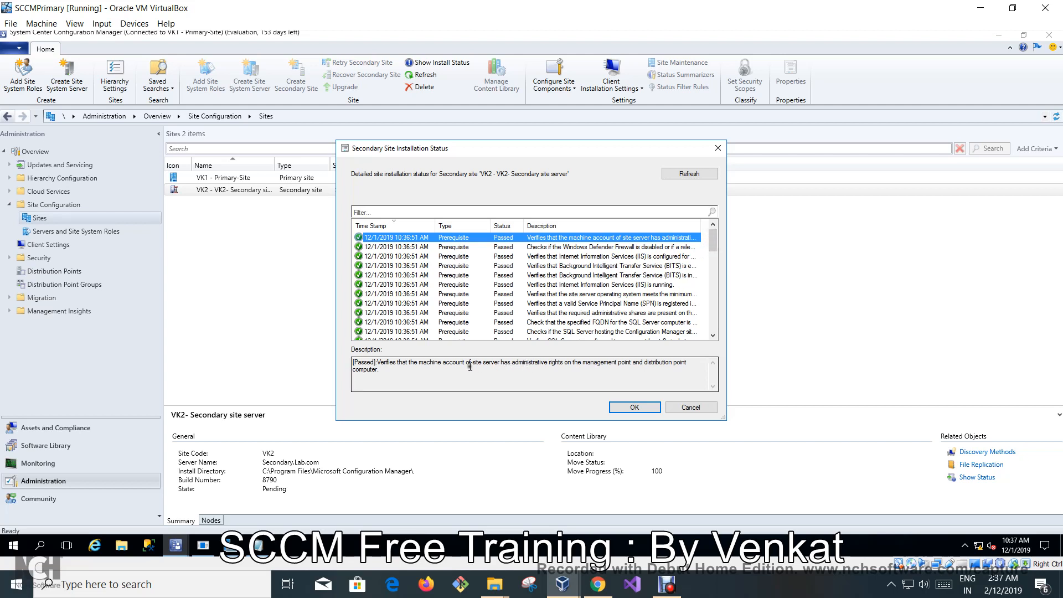
{"action": "left_click_drag", "start_coordinate": [376, 361], "coordinate": [429, 370]}
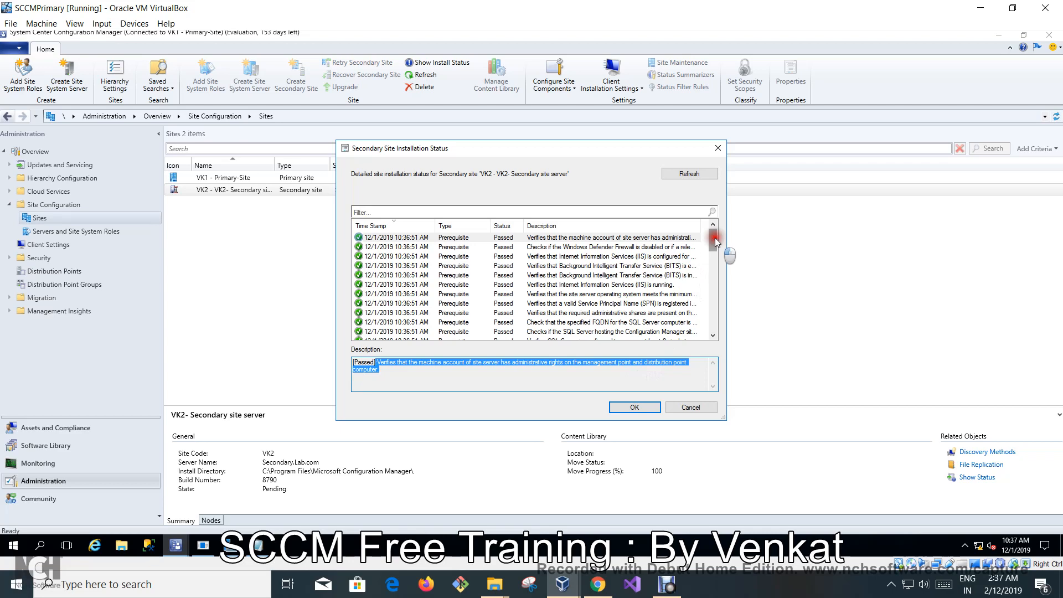
{"action": "left_click_drag", "start_coordinate": [716, 240], "coordinate": [720, 293]}
{"action": "left_click", "coordinate": [669, 258]}
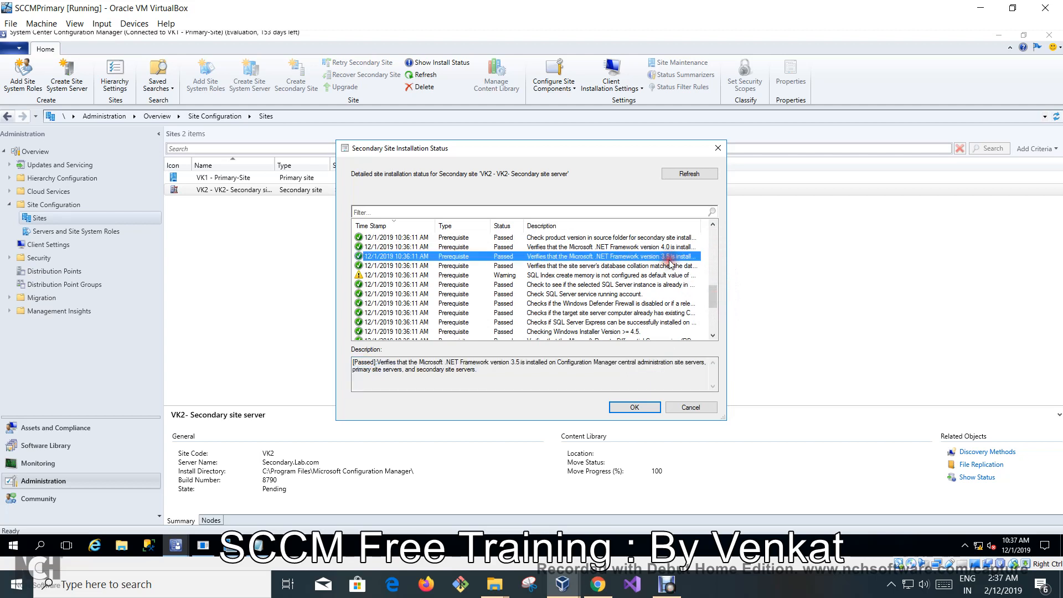
{"action": "left_click", "coordinate": [521, 368]}
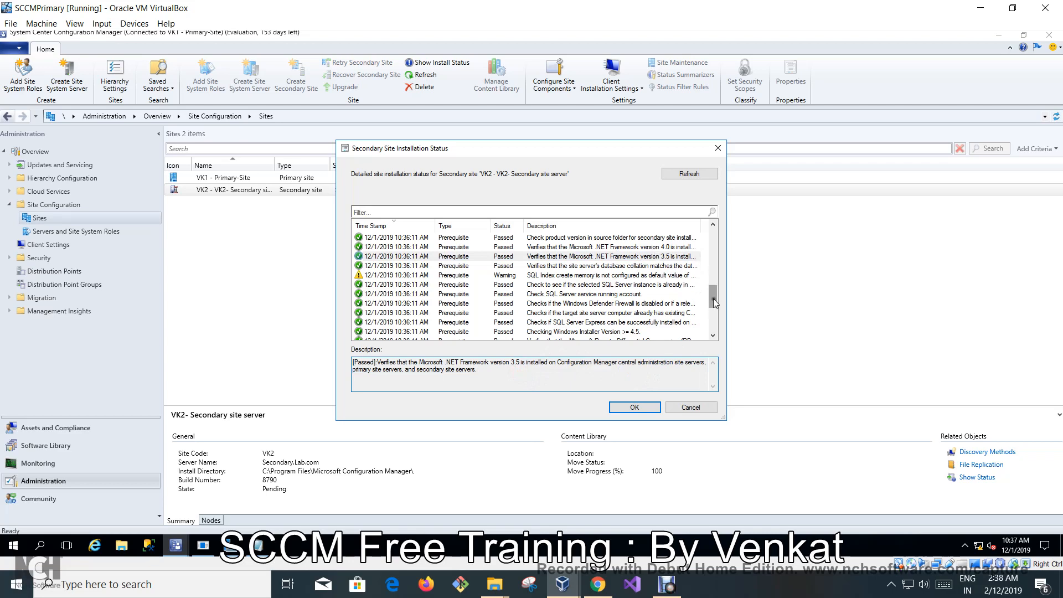
Refresh the installation status and view the details of the prerequisite completion and compressed package creation entries
{"action": "left_click_drag", "start_coordinate": [713, 298], "coordinate": [700, 242]}
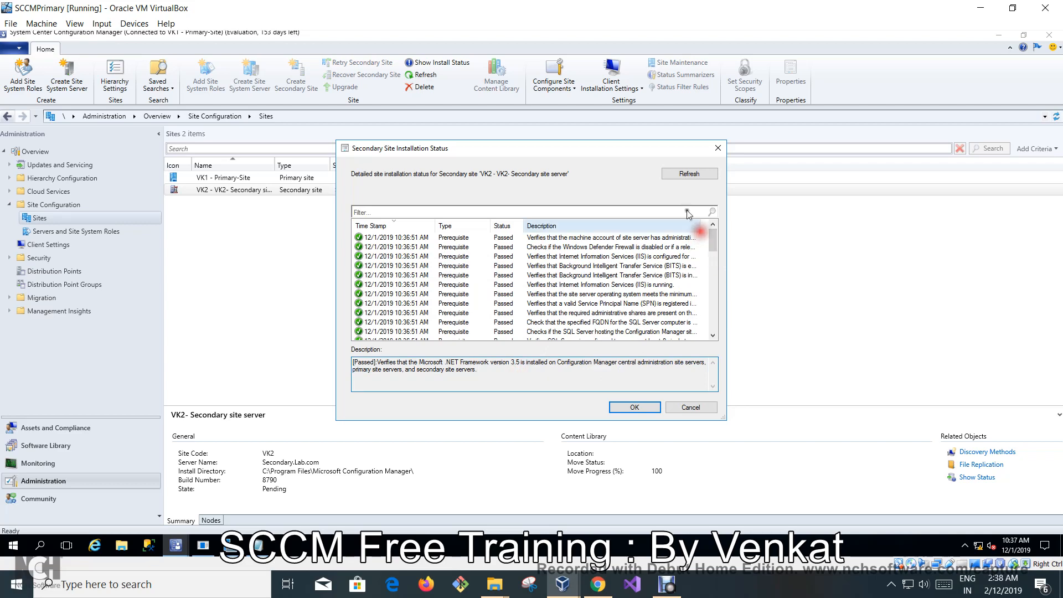
{"action": "left_click", "coordinate": [679, 174]}
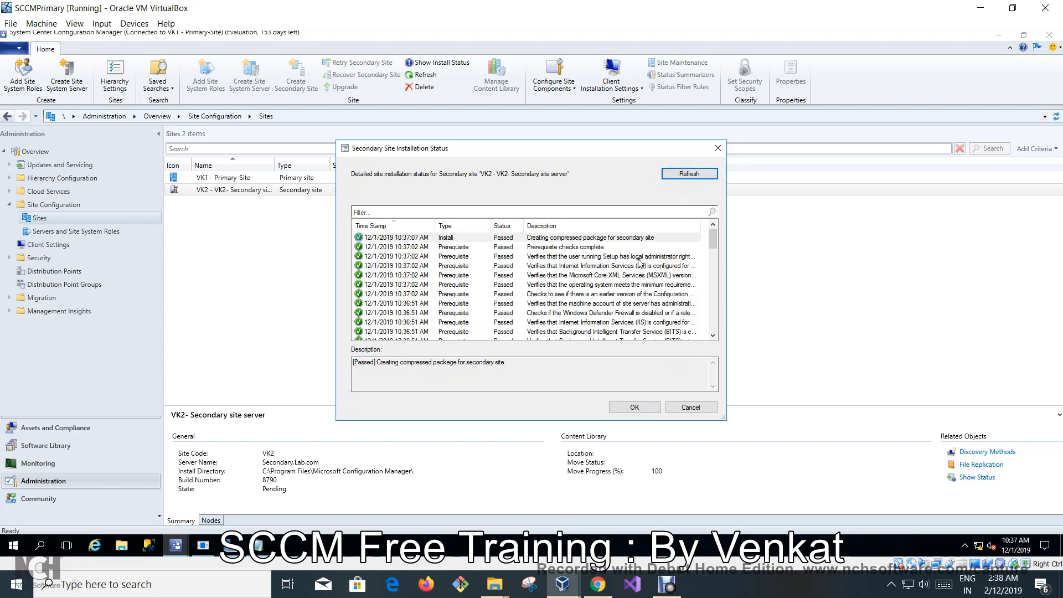
{"action": "left_click", "coordinate": [550, 249]}
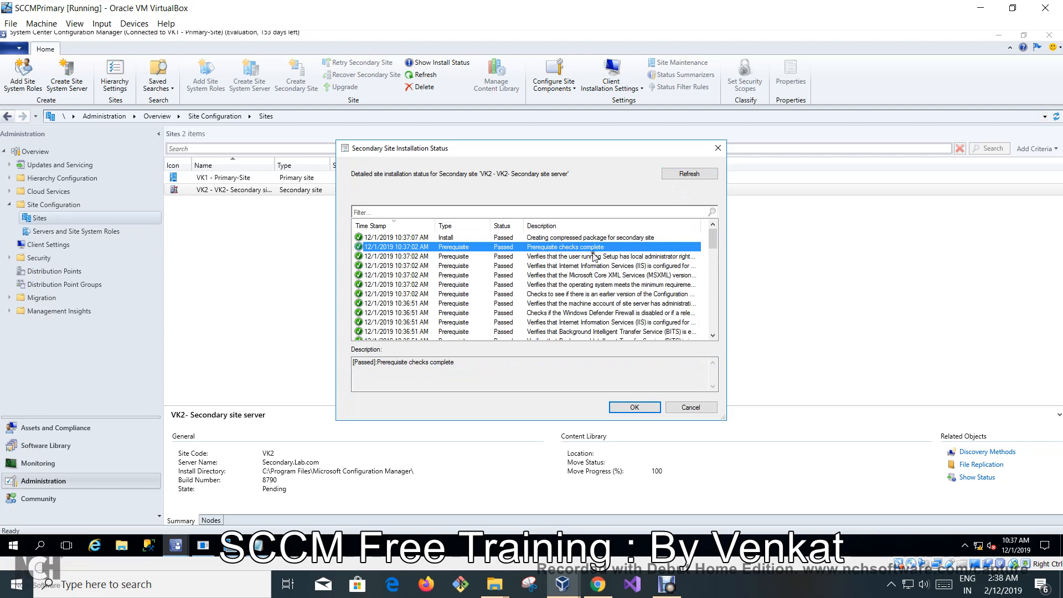
{"action": "left_click", "coordinate": [561, 238]}
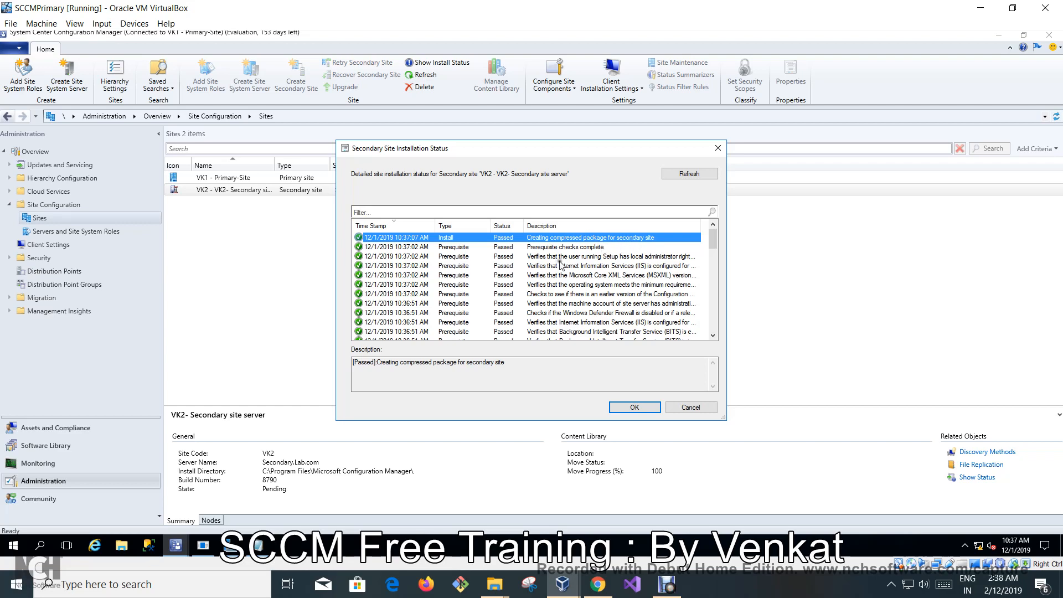
Open the ConfigMgrPrereq log from the root of the primary server's C: drive
{"action": "left_click", "coordinate": [118, 548]}
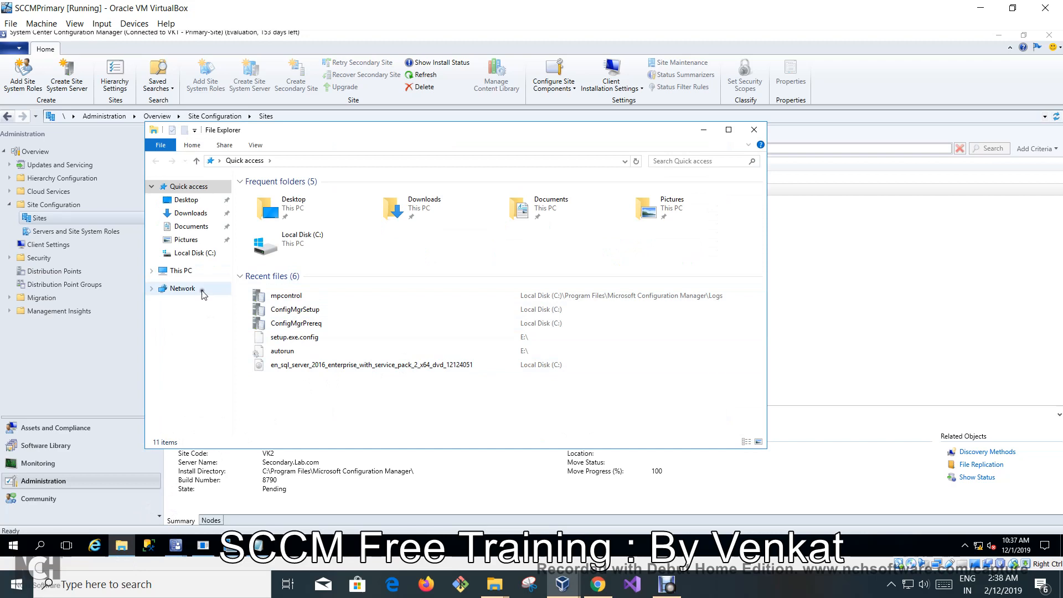
{"action": "left_click", "coordinate": [176, 270]}
{"action": "double_click", "coordinate": [316, 283]}
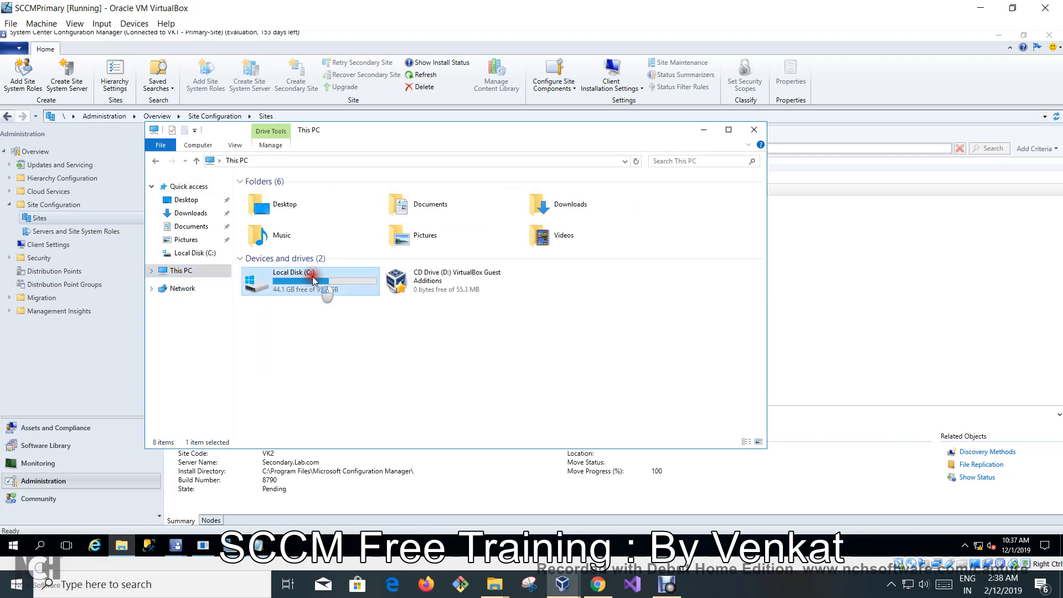
{"action": "scroll", "coordinate": [357, 326], "scroll_direction": "down", "scroll_amount": 1}
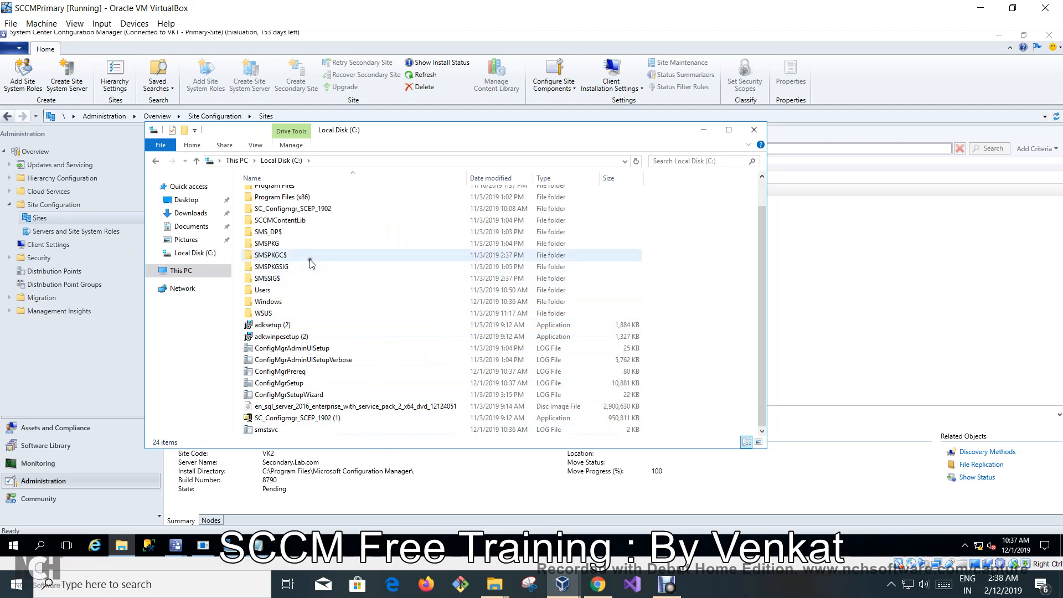
{"action": "scroll", "coordinate": [411, 345], "scroll_direction": "up", "scroll_amount": 1}
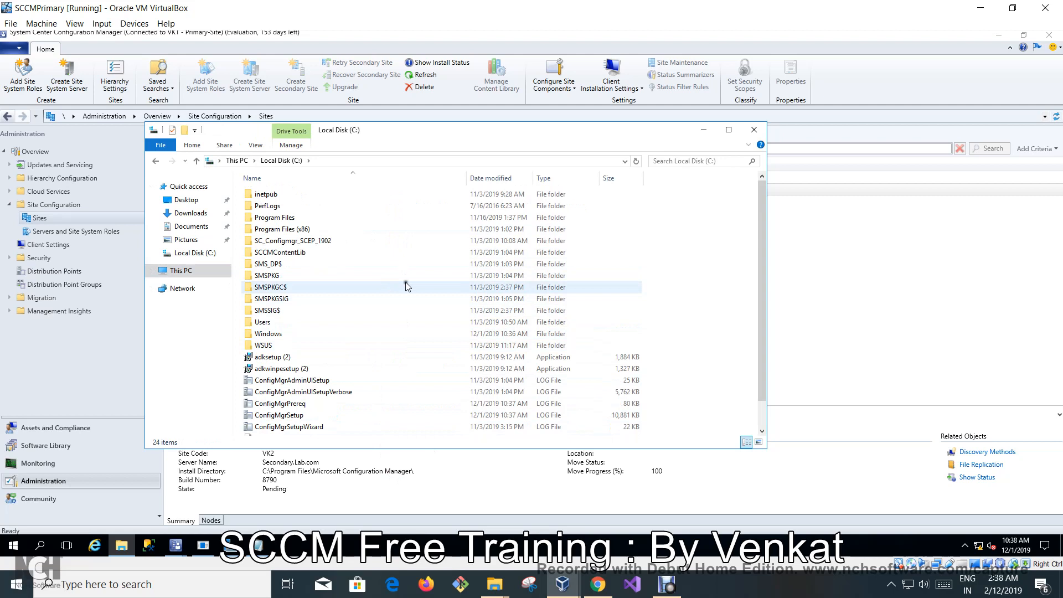
{"action": "double_click", "coordinate": [504, 404]}
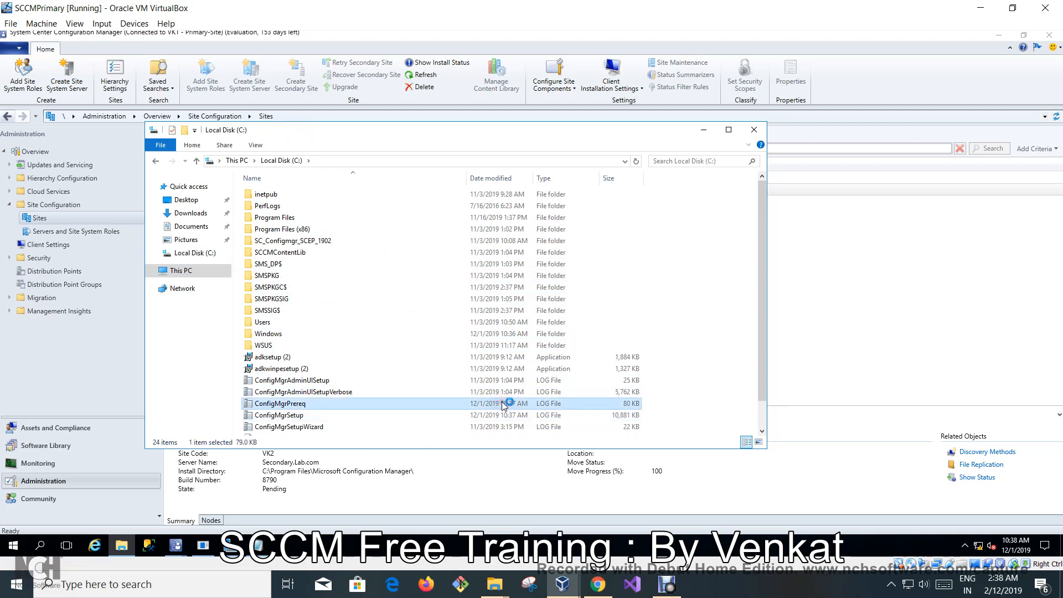
Review the newest ConfigMgrPrereq log entries, including the Secondary.Lab.com registry connection and the setting of registry values
{"action": "left_click", "coordinate": [363, 304]}
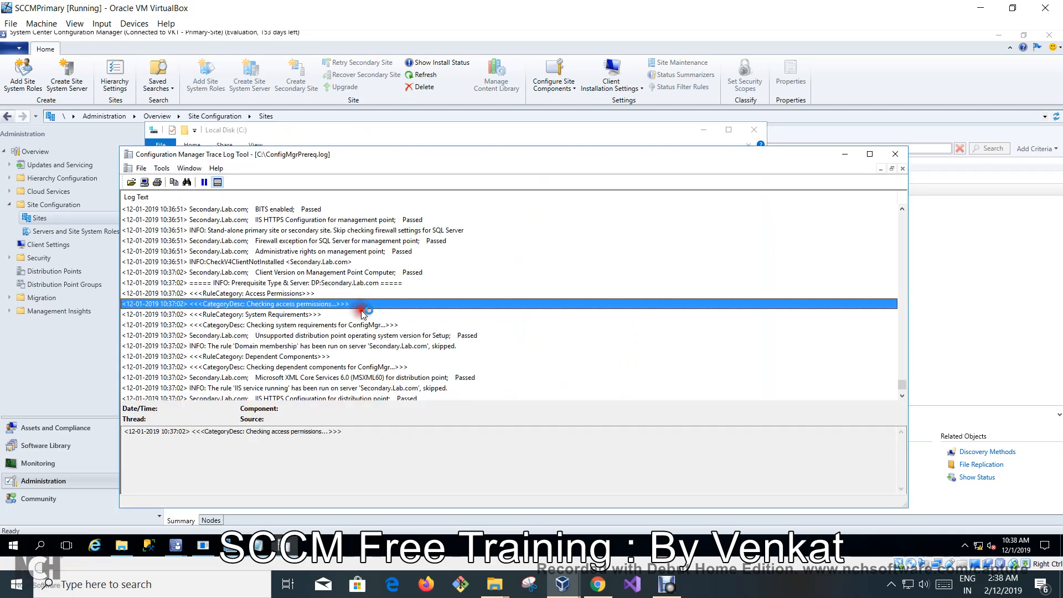
{"action": "scroll", "coordinate": [449, 288], "scroll_direction": "down", "scroll_amount": 3}
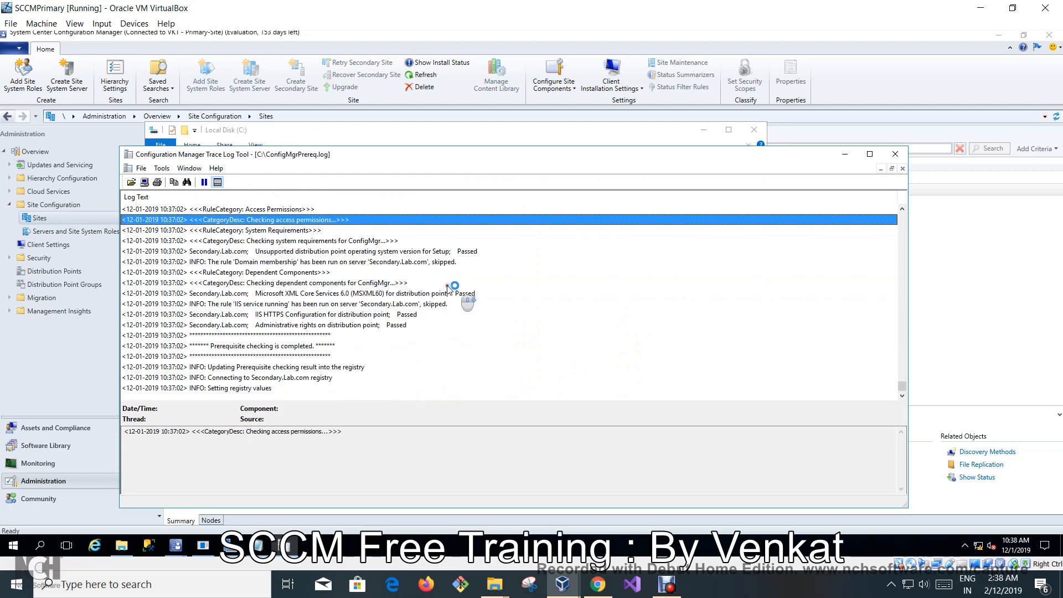
{"action": "left_click", "coordinate": [303, 377]}
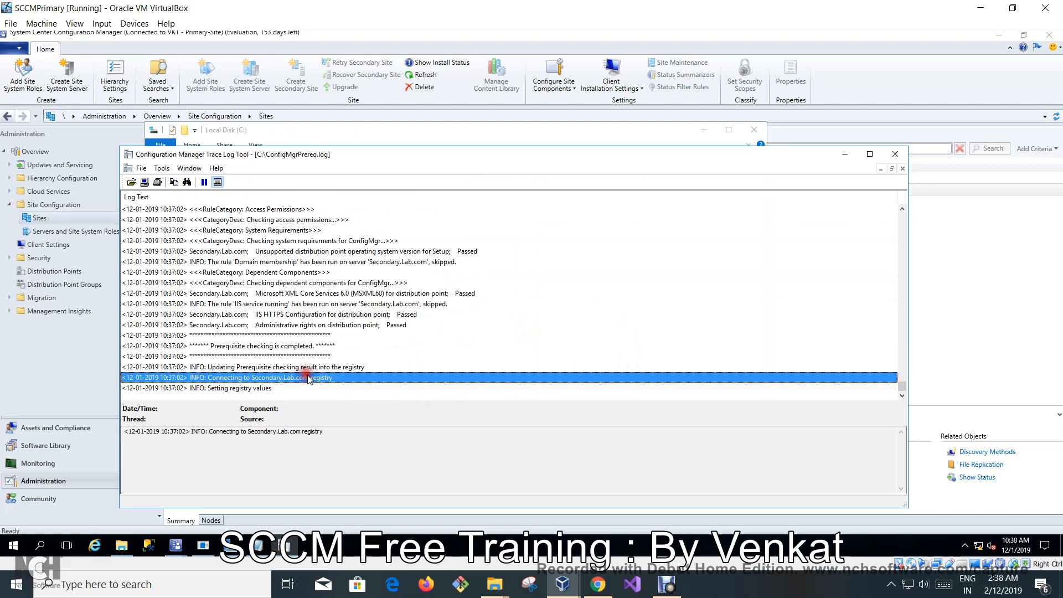
{"action": "left_click", "coordinate": [243, 389]}
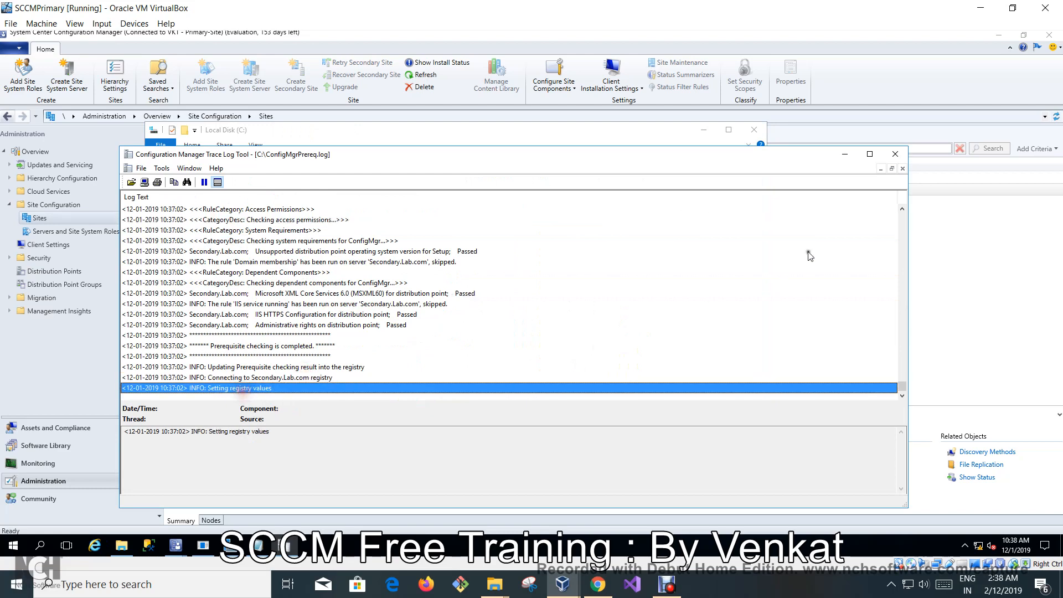
Close the ConfigMgrPrereq log and open the ConfigMgrSetup log from the C: drive
{"action": "left_click", "coordinate": [893, 156]}
{"action": "double_click", "coordinate": [328, 419]}
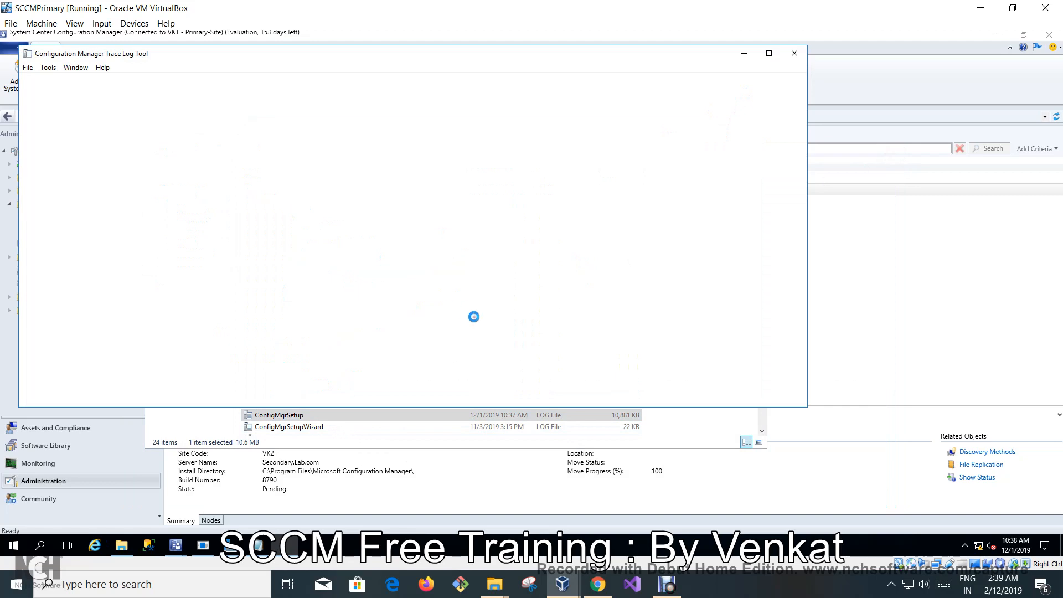
Switch to the SCCM-Secondary Site virtual machine and refresh the C: drive's folder listing
{"action": "mouse_move", "coordinate": [570, 586]}
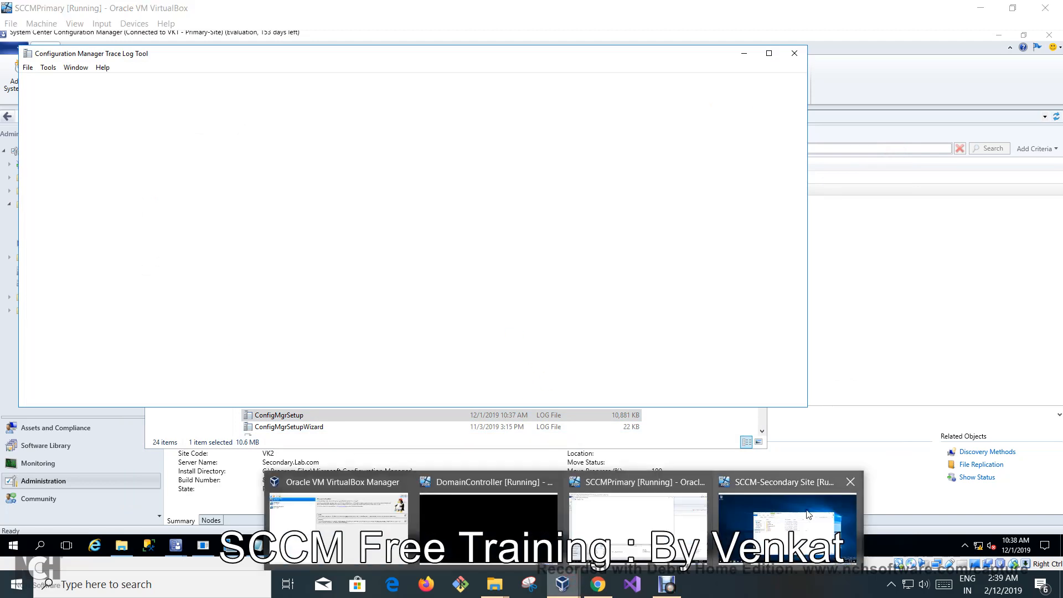
{"action": "left_click", "coordinate": [808, 515]}
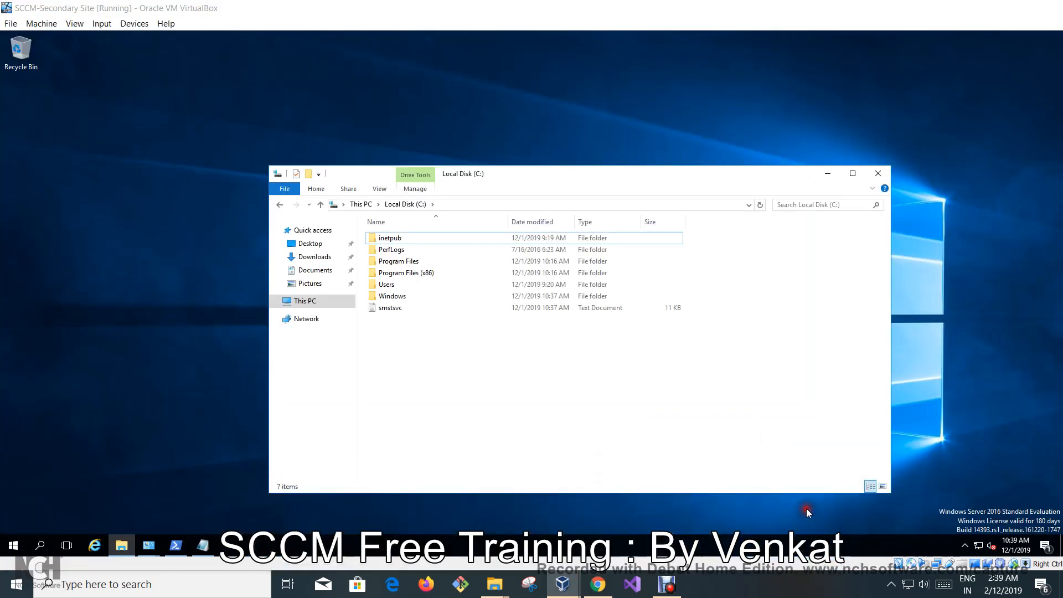
{"action": "right_click", "coordinate": [585, 377]}
{"action": "left_click", "coordinate": [623, 415]}
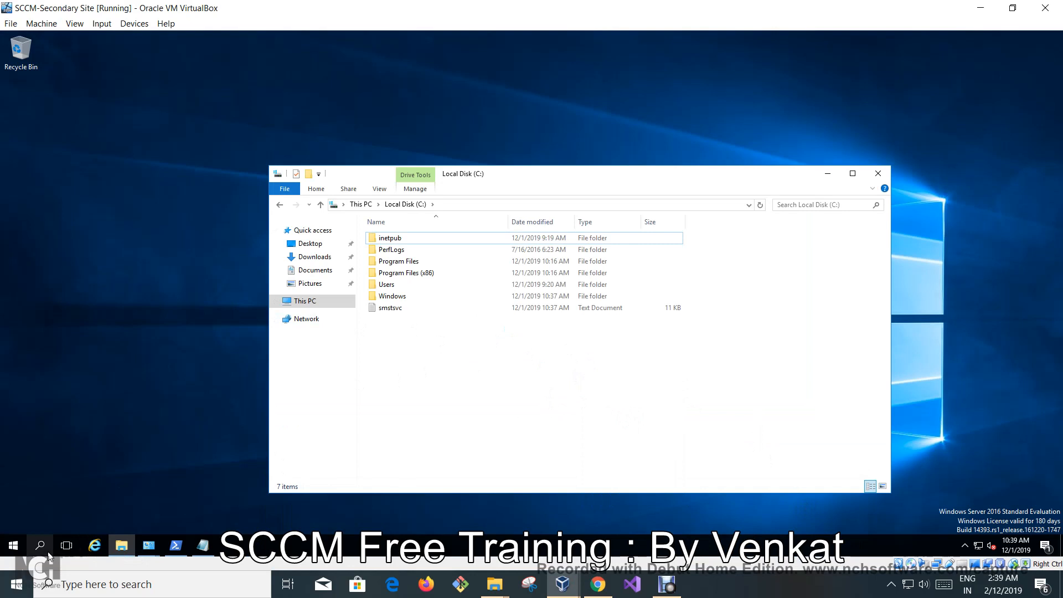
Launch Server Manager on the secondary site server and open the Services console
{"action": "left_click", "coordinate": [13, 546]}
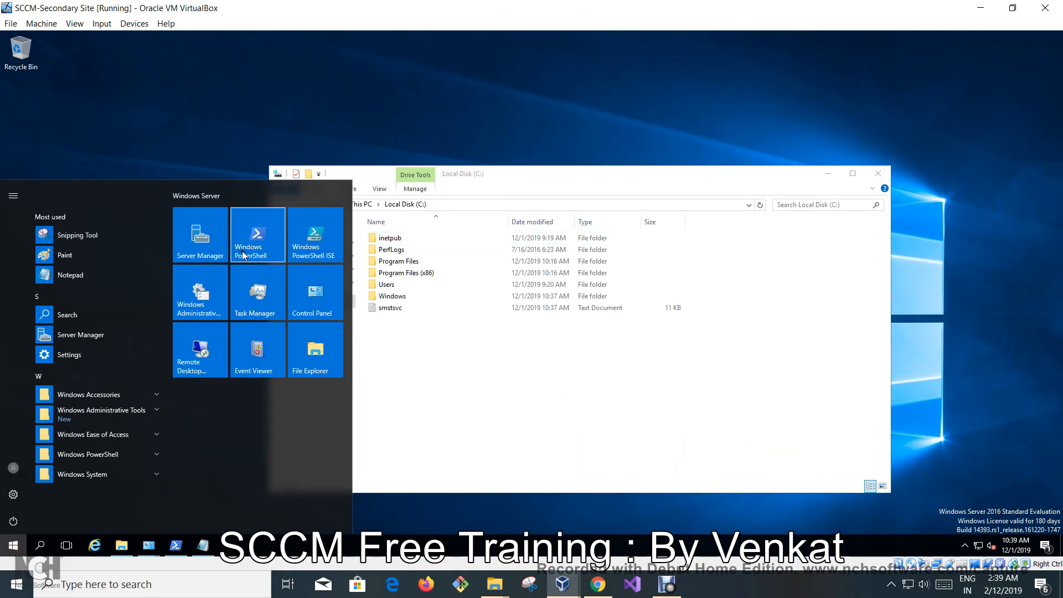
{"action": "left_click", "coordinate": [200, 239]}
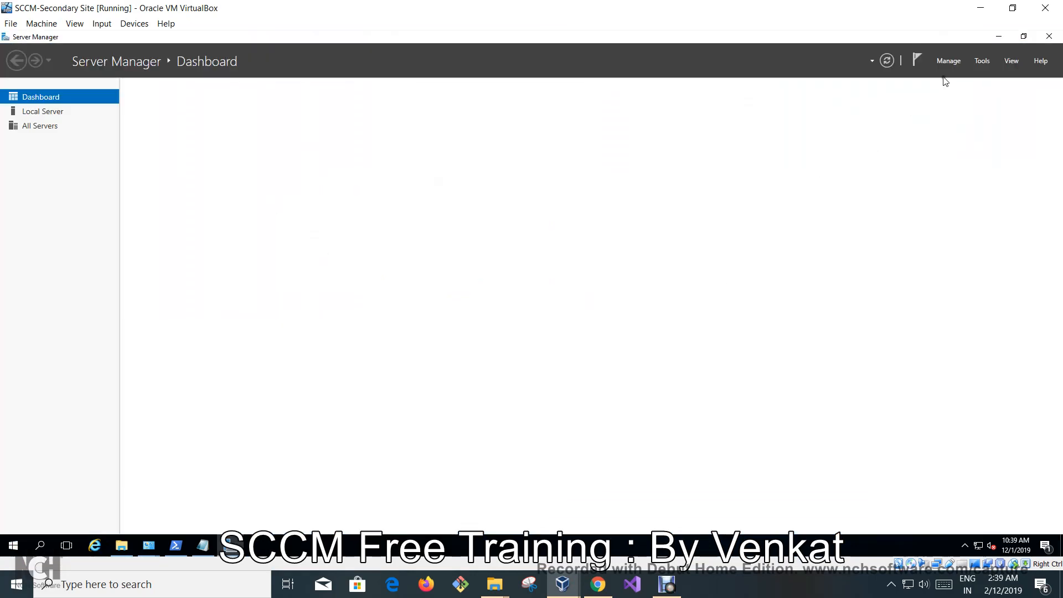
{"action": "left_click", "coordinate": [981, 60]}
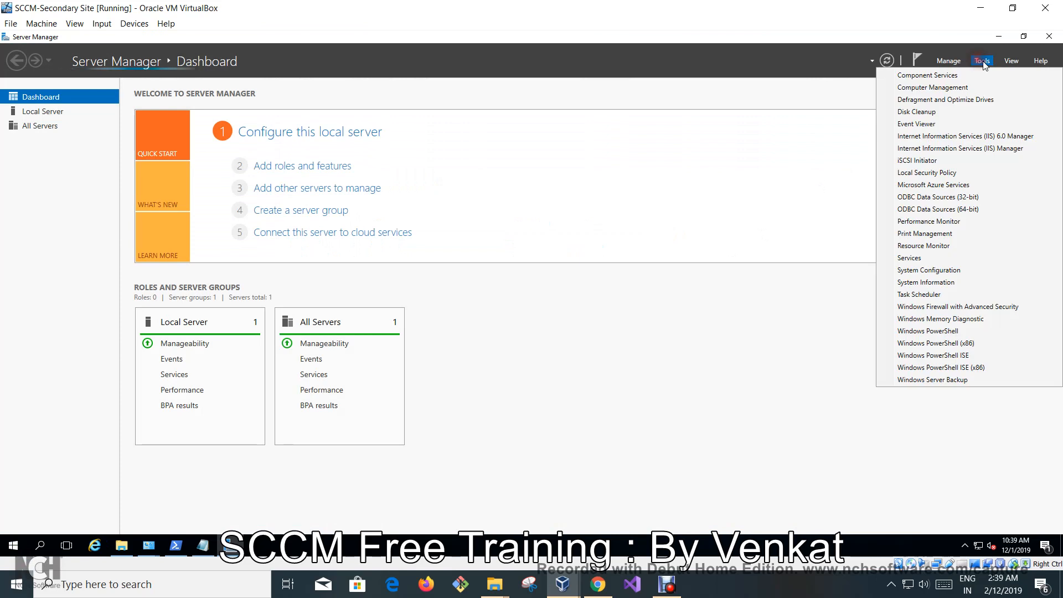
{"action": "left_click", "coordinate": [909, 258]}
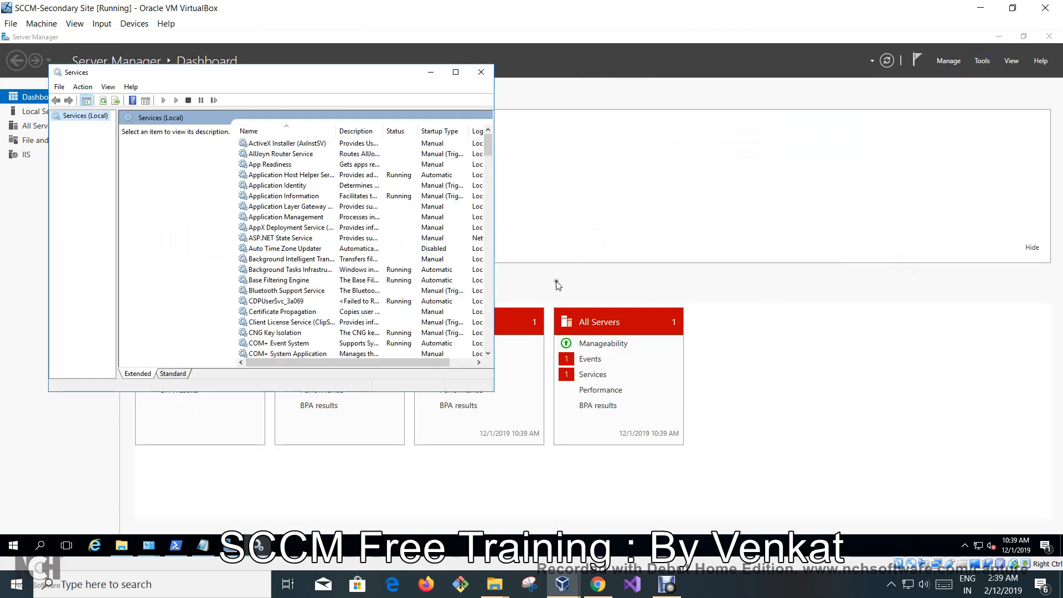
Look through the secondary server's service list for Configuration Manager services, then minimize the Services console
{"action": "left_click", "coordinate": [323, 294]}
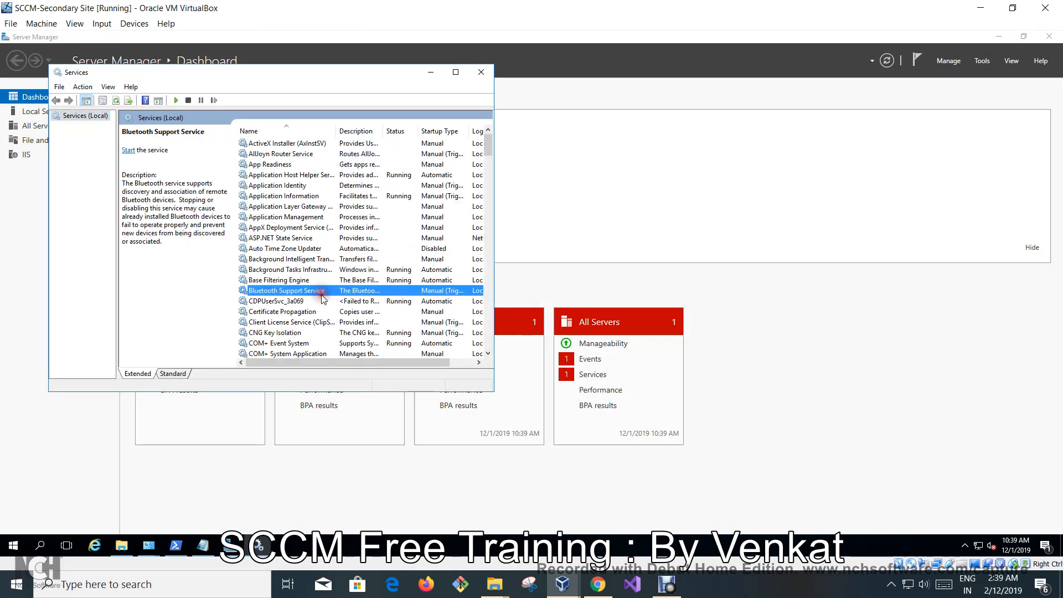
{"action": "scroll", "coordinate": [323, 298], "scroll_direction": "down", "scroll_amount": 4}
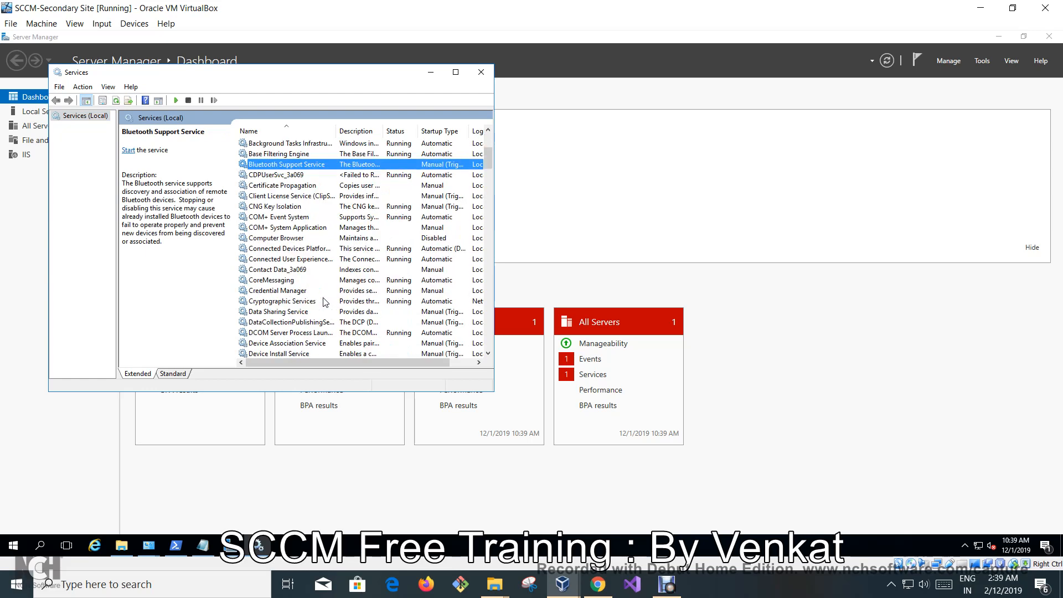
{"action": "scroll", "coordinate": [327, 301], "scroll_direction": "up", "scroll_amount": 1}
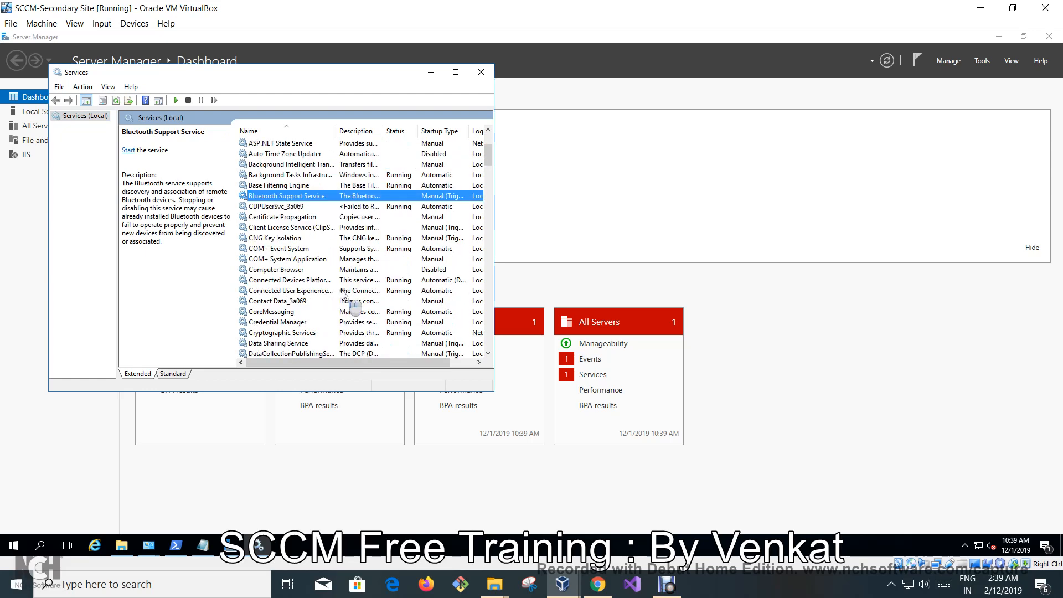
{"action": "scroll", "coordinate": [342, 296], "scroll_direction": "up", "scroll_amount": 1}
{"action": "scroll", "coordinate": [343, 295], "scroll_direction": "down", "scroll_amount": 4}
{"action": "scroll", "coordinate": [343, 294], "scroll_direction": "down", "scroll_amount": 9}
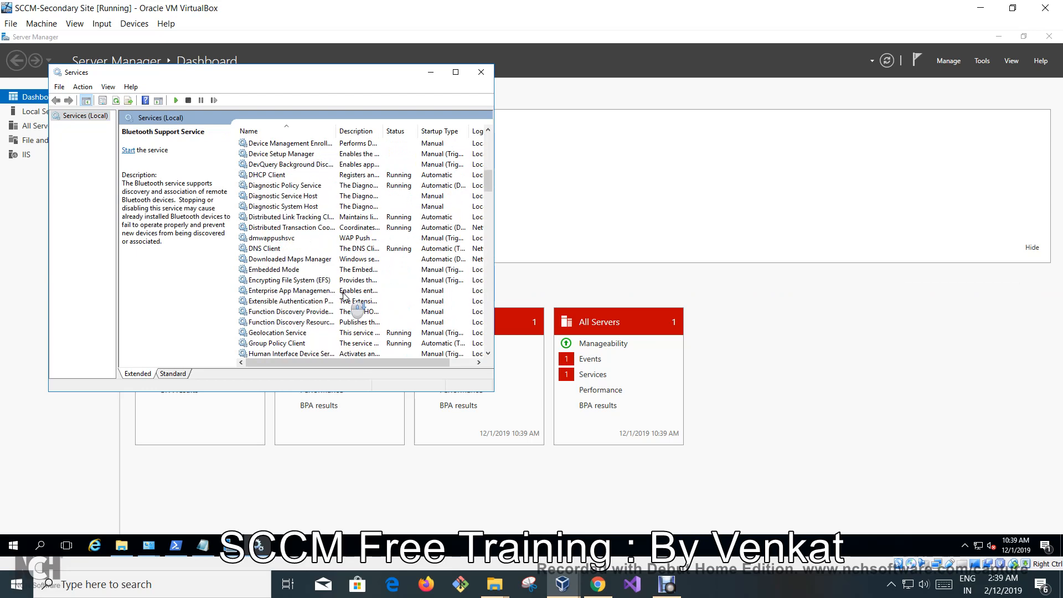
{"action": "scroll", "coordinate": [346, 290], "scroll_direction": "down", "scroll_amount": 15}
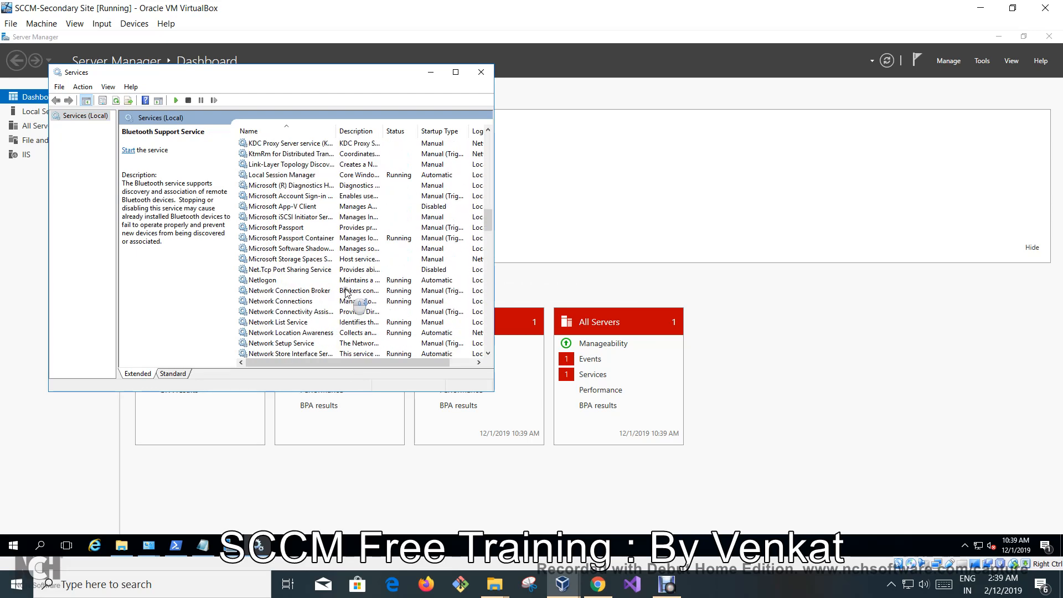
{"action": "scroll", "coordinate": [346, 291], "scroll_direction": "down", "scroll_amount": 8}
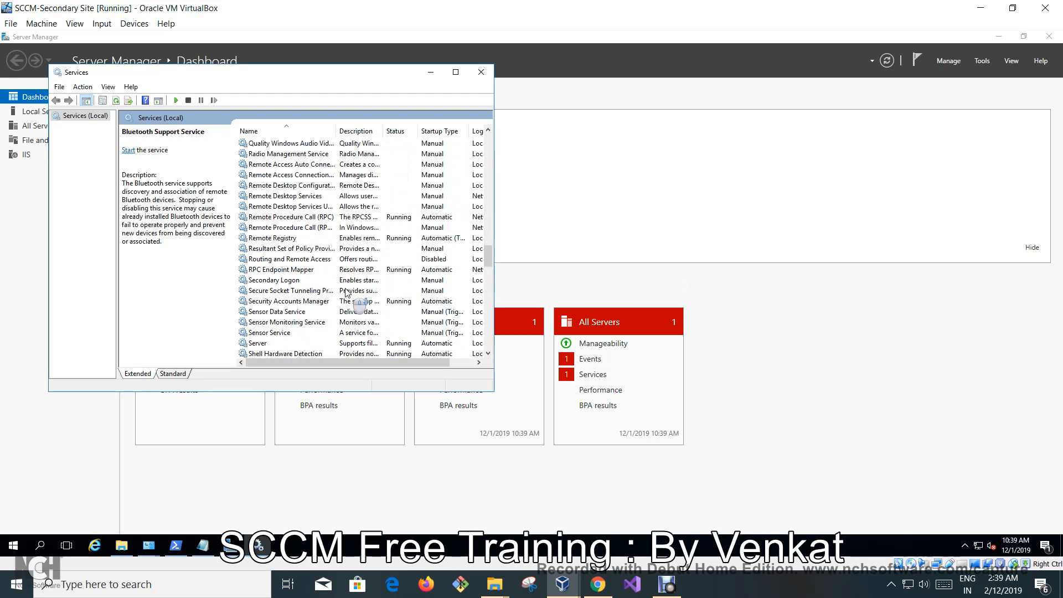
{"action": "scroll", "coordinate": [345, 292], "scroll_direction": "down", "scroll_amount": 4}
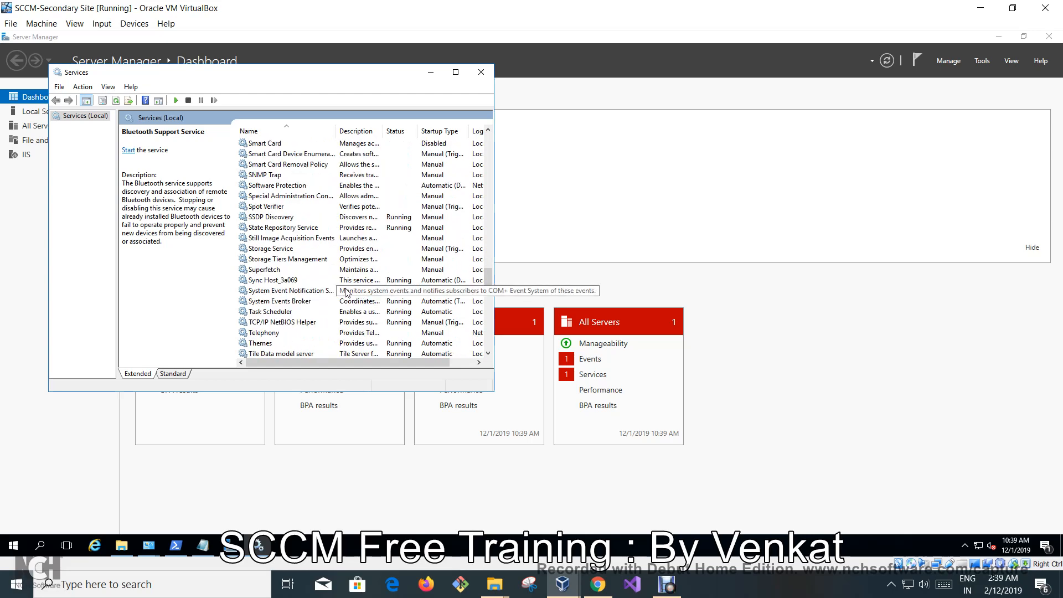
{"action": "scroll", "coordinate": [346, 292], "scroll_direction": "up", "scroll_amount": 3}
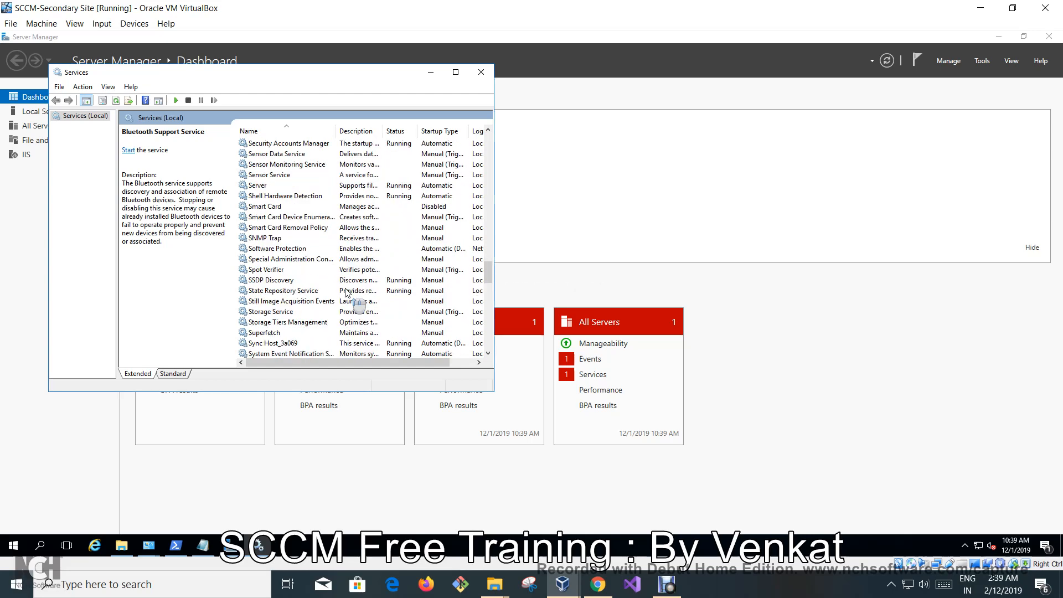
{"action": "scroll", "coordinate": [345, 292], "scroll_direction": "up", "scroll_amount": 5}
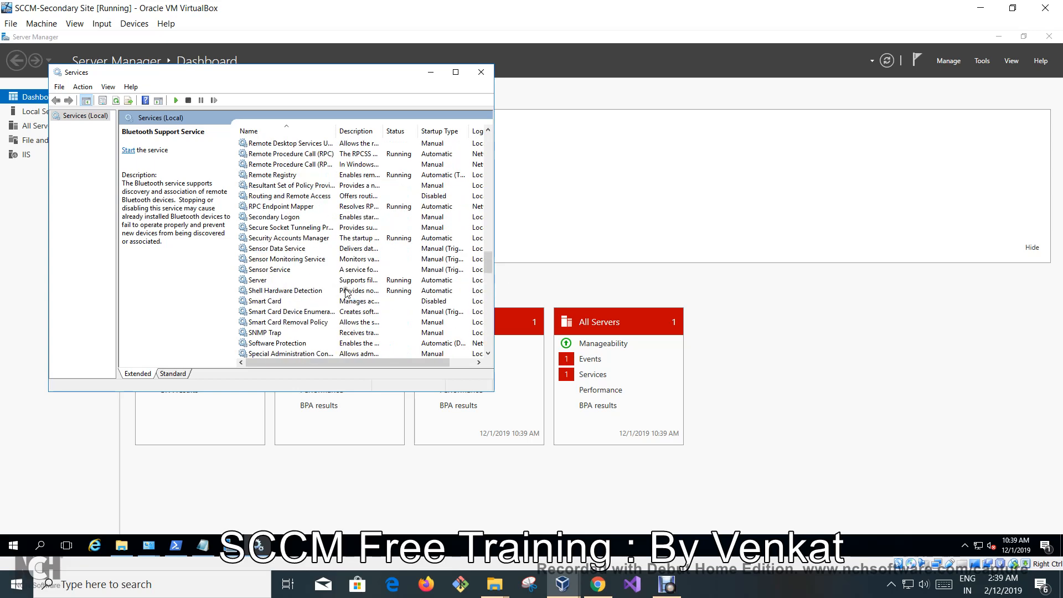
{"action": "scroll", "coordinate": [346, 292], "scroll_direction": "up", "scroll_amount": 1}
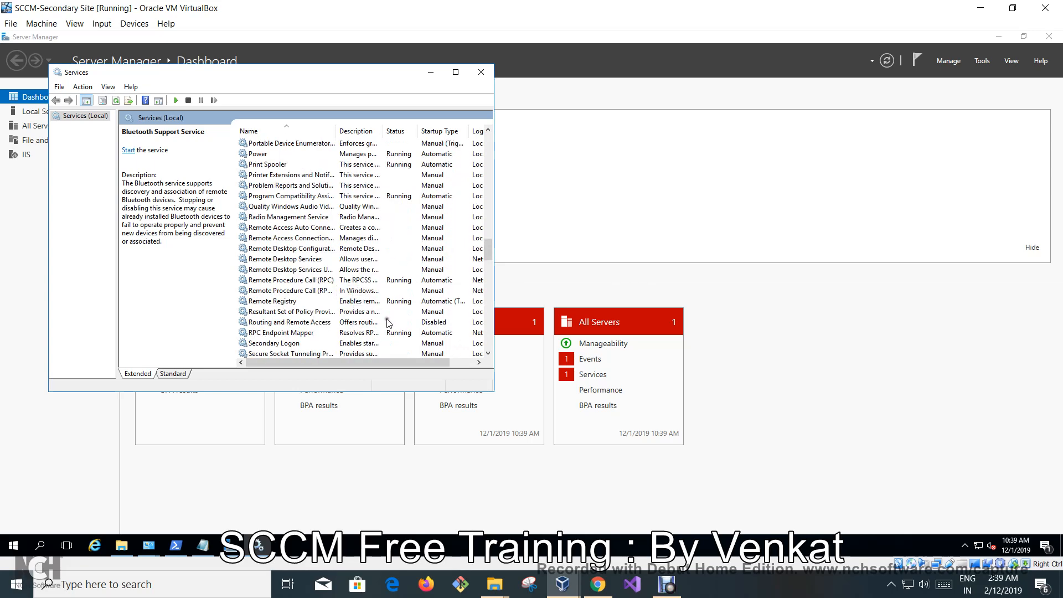
{"action": "left_click", "coordinate": [431, 72]}
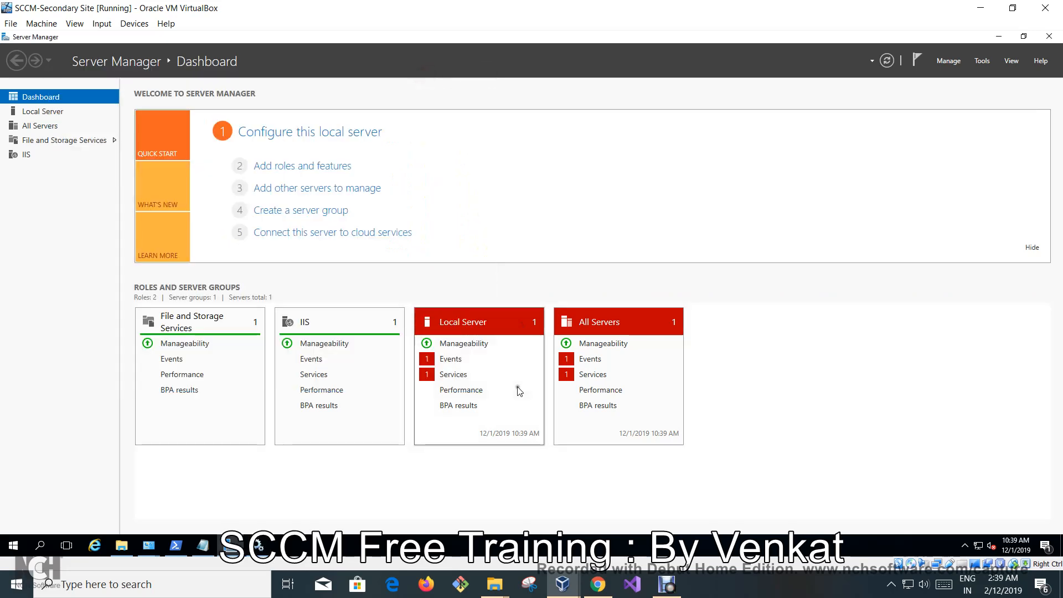
Switch to the SCCMPrimary virtual machine and review the ConfigMgrSetup log's failed registry key reads, SQL connection error and smstsvc source path entries
{"action": "left_click", "coordinate": [563, 584]}
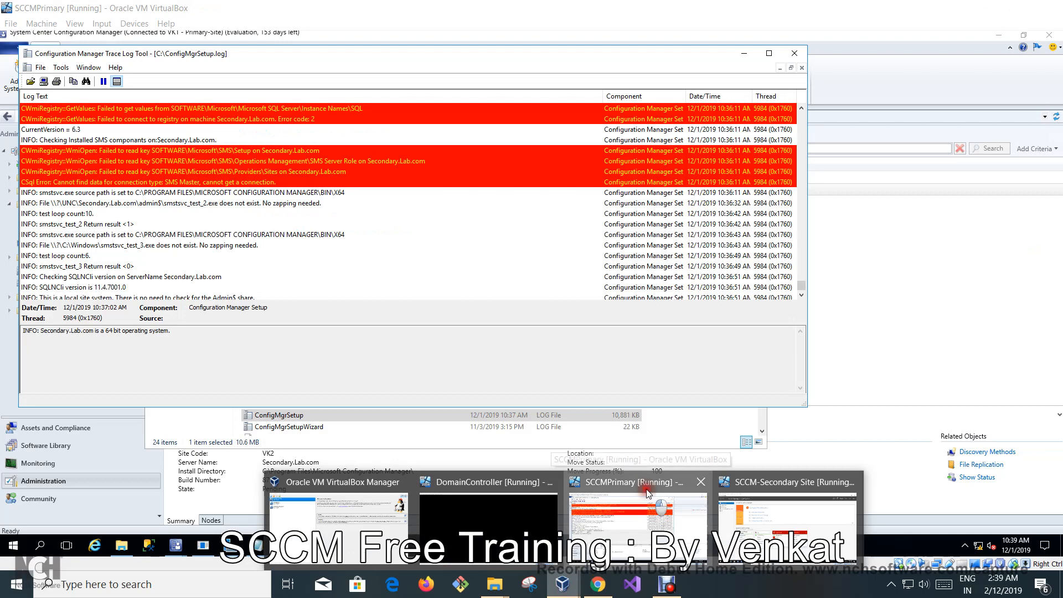
{"action": "left_click", "coordinate": [643, 496]}
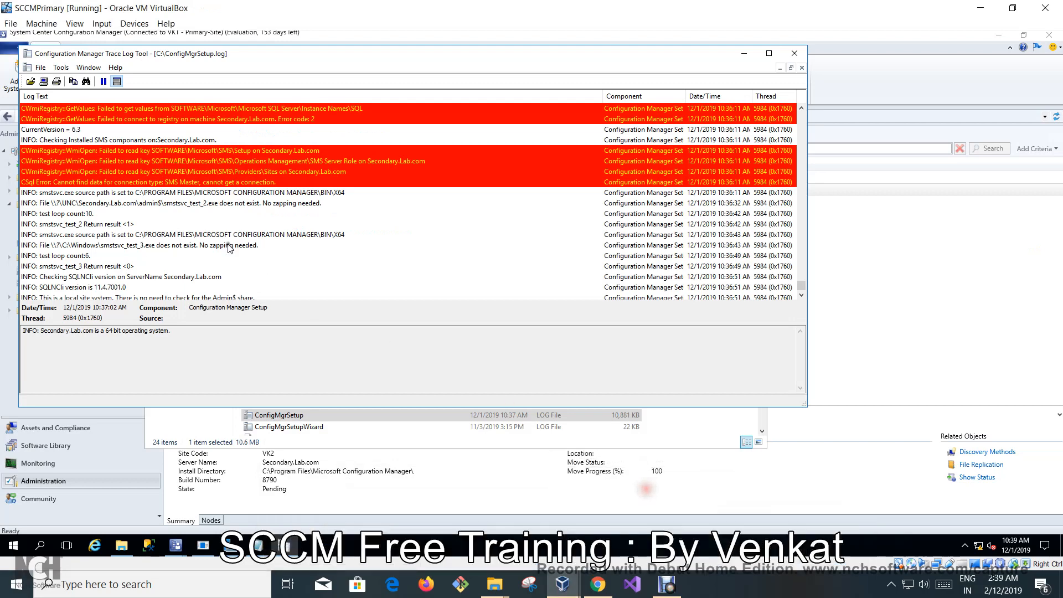
{"action": "left_click", "coordinate": [218, 182]}
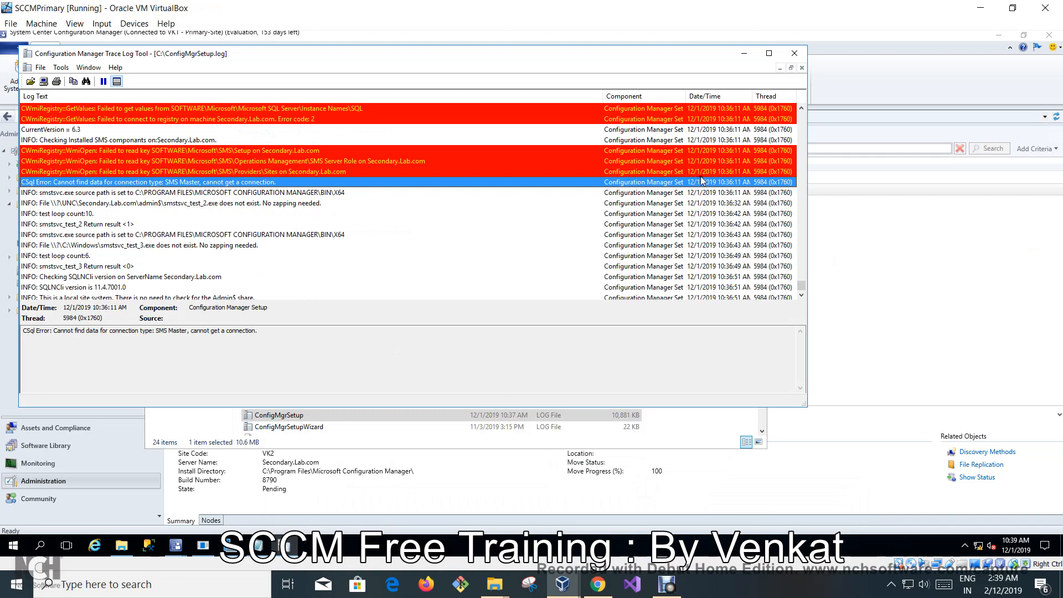
{"action": "left_click", "coordinate": [314, 161]}
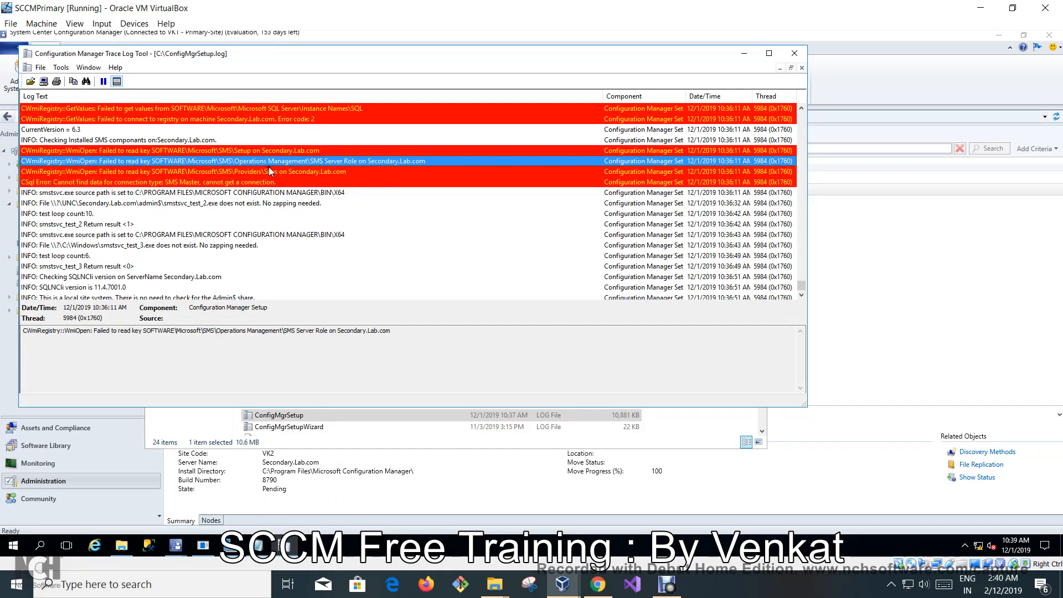
{"action": "left_click", "coordinate": [319, 151]}
{"action": "scroll", "coordinate": [313, 226], "scroll_direction": "down", "scroll_amount": 3}
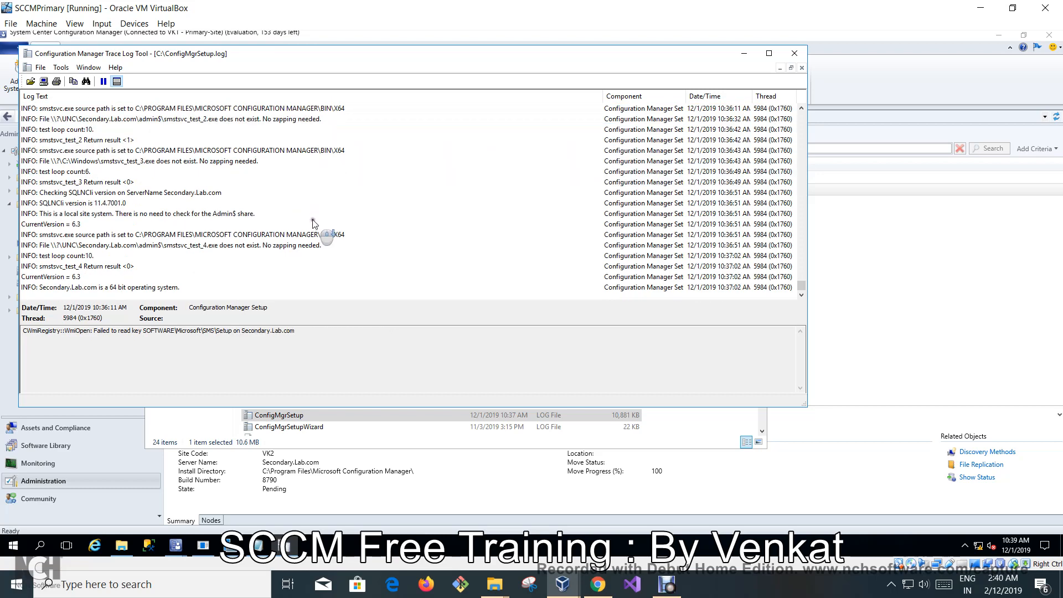
{"action": "left_click", "coordinate": [319, 234]}
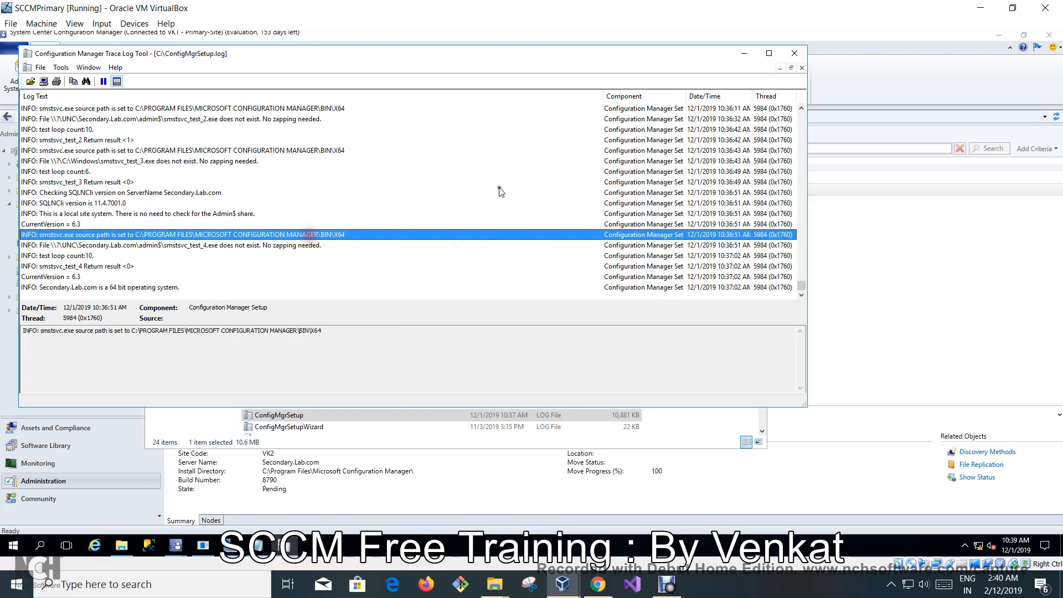
Minimize the log and C: drive windows, then refresh VK2's Secondary Site Installation Status and inspect the compressed package entries
{"action": "left_click", "coordinate": [742, 53]}
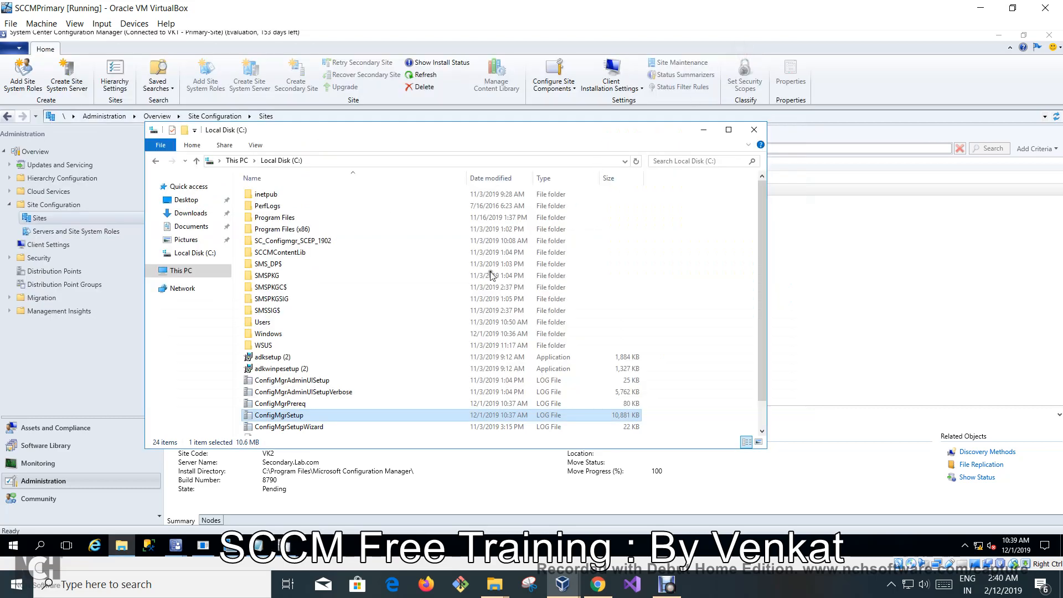
{"action": "left_click", "coordinate": [710, 131]}
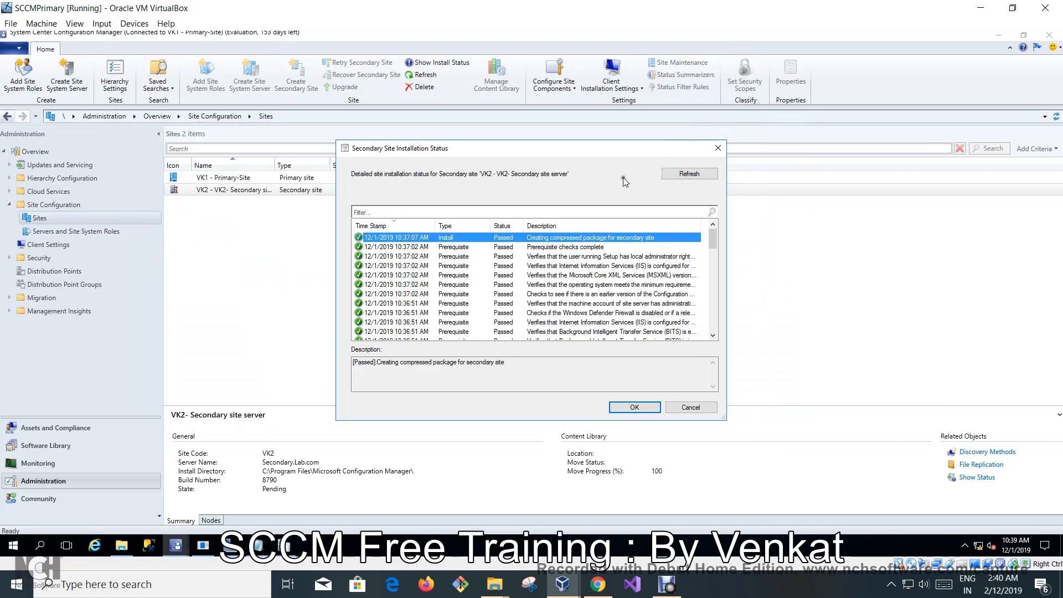
{"action": "left_click", "coordinate": [693, 173]}
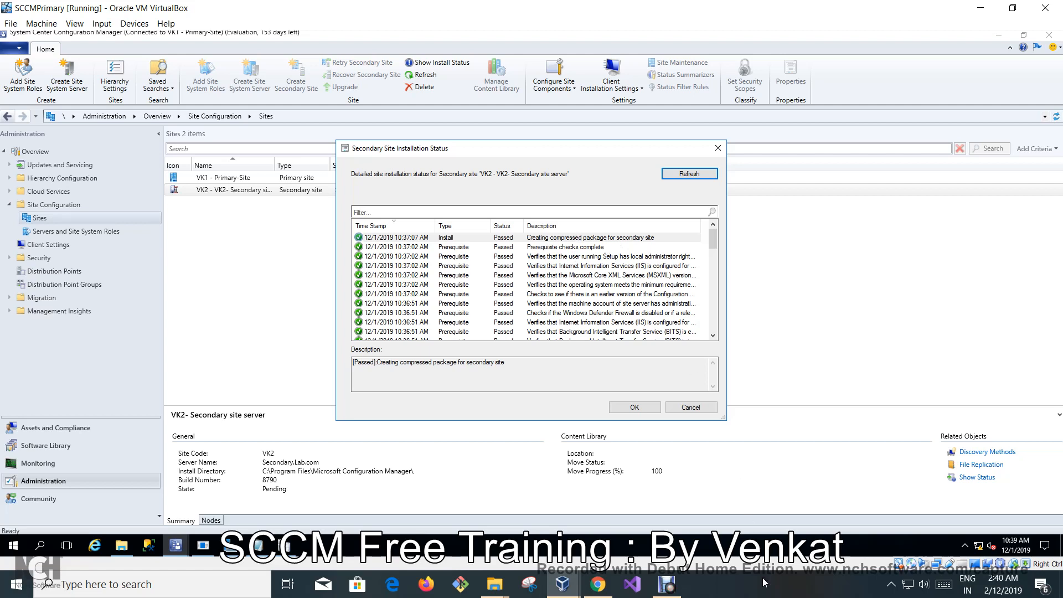
{"action": "left_click", "coordinate": [782, 594]}
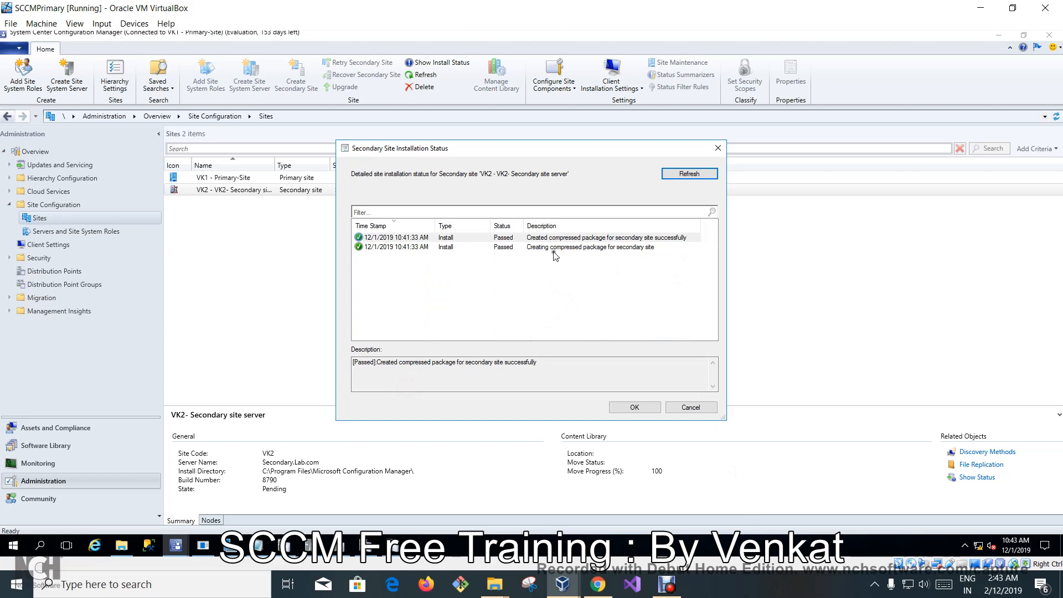
{"action": "left_click", "coordinate": [554, 249]}
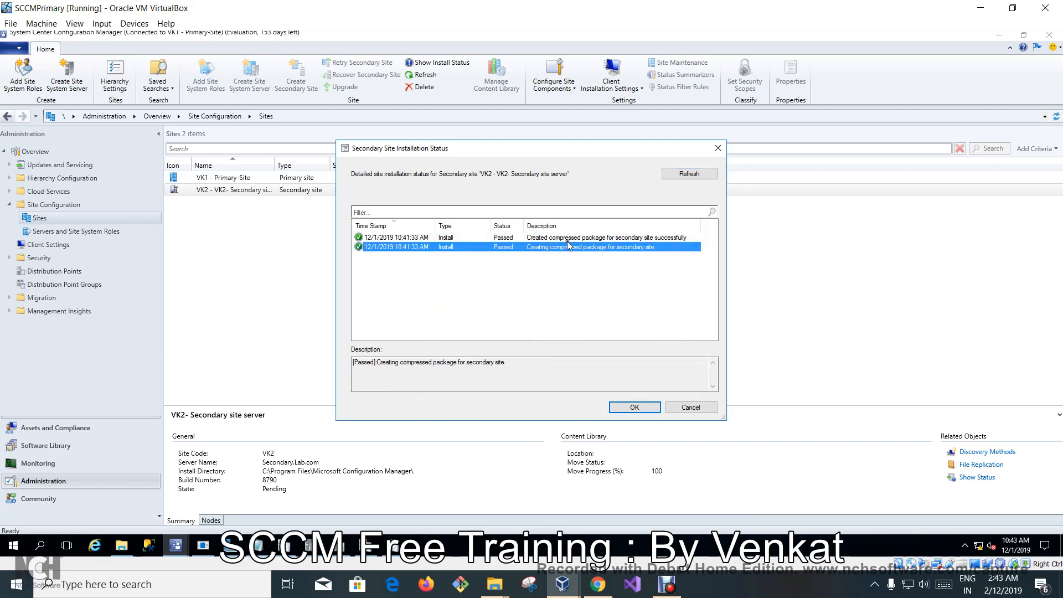
{"action": "left_click", "coordinate": [571, 238]}
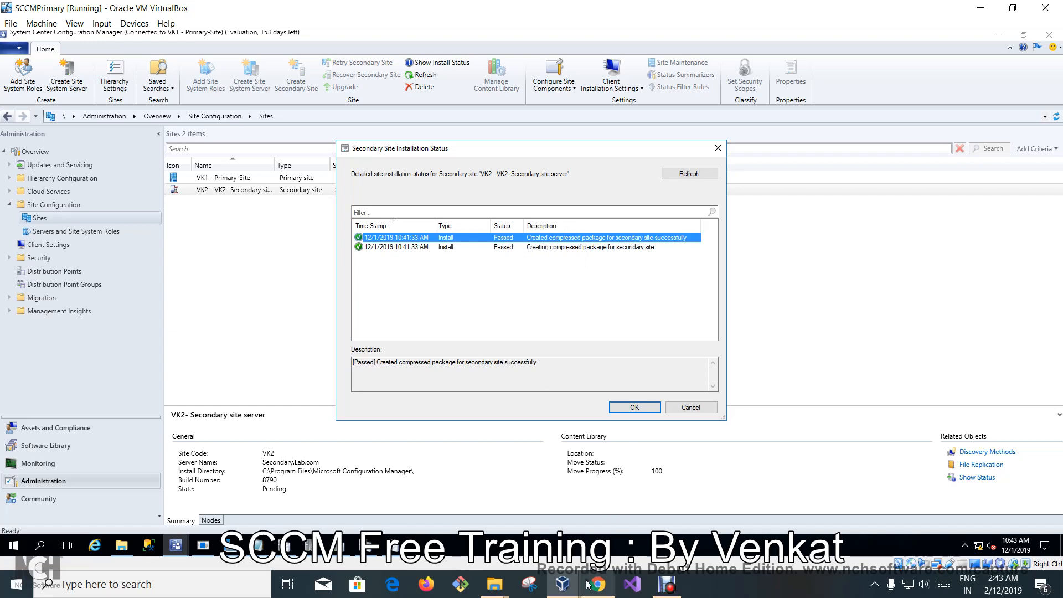
Switch to the SCCM-Secondary Site virtual machine and select SMS_BOOTSTRAP.PKG on its C: drive
{"action": "left_click", "coordinate": [562, 584]}
{"action": "left_click", "coordinate": [753, 498]}
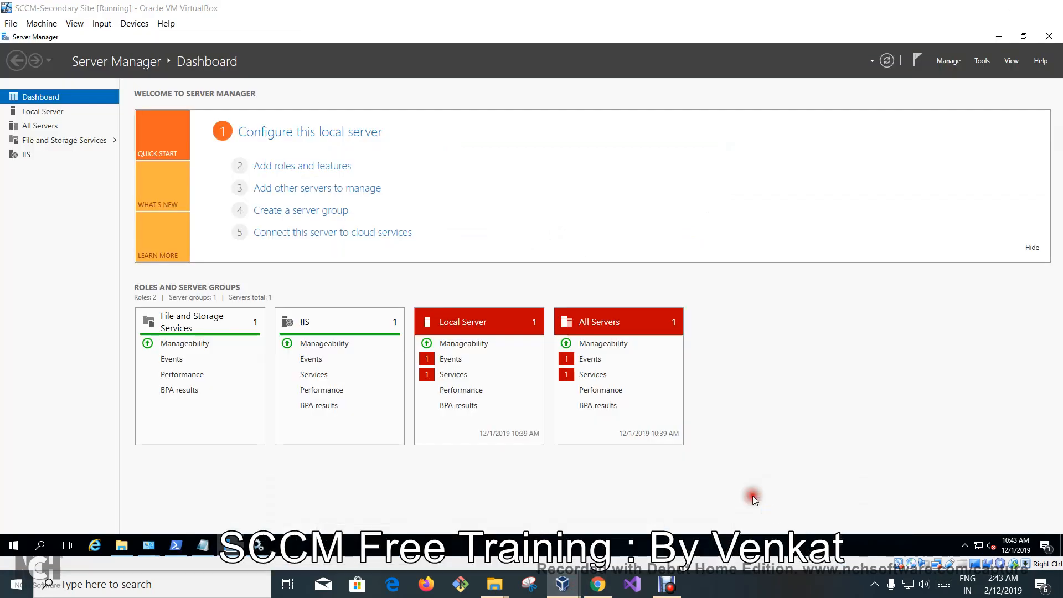
{"action": "left_click", "coordinate": [122, 547]}
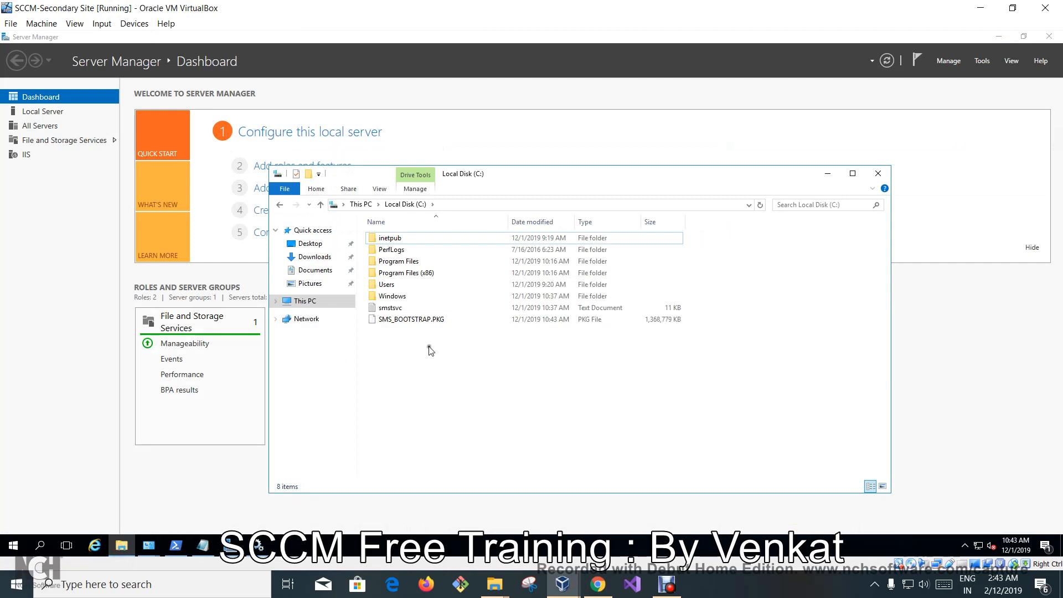
{"action": "left_click", "coordinate": [454, 317]}
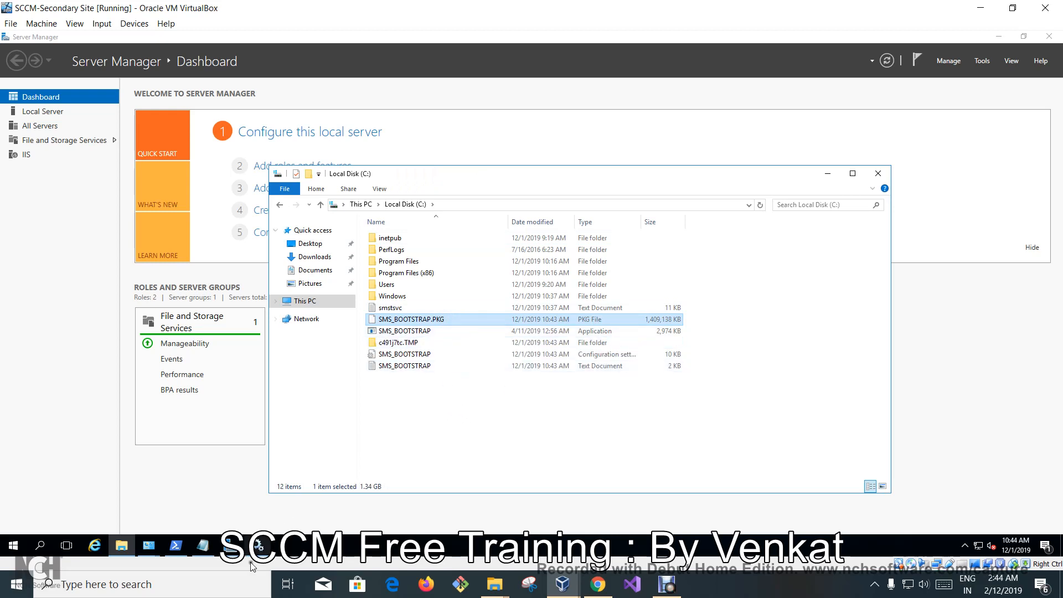
Bring back the Services console and check the service list again for newly installed site services
{"action": "left_click", "coordinate": [269, 549]}
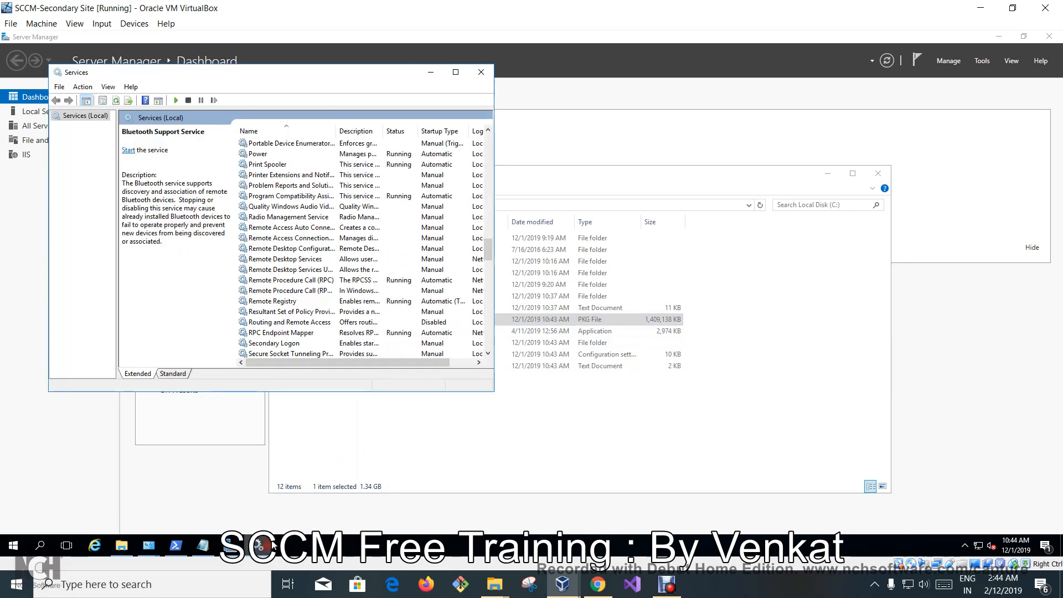
{"action": "left_click", "coordinate": [318, 281]}
{"action": "scroll", "coordinate": [324, 274], "scroll_direction": "down", "scroll_amount": 3}
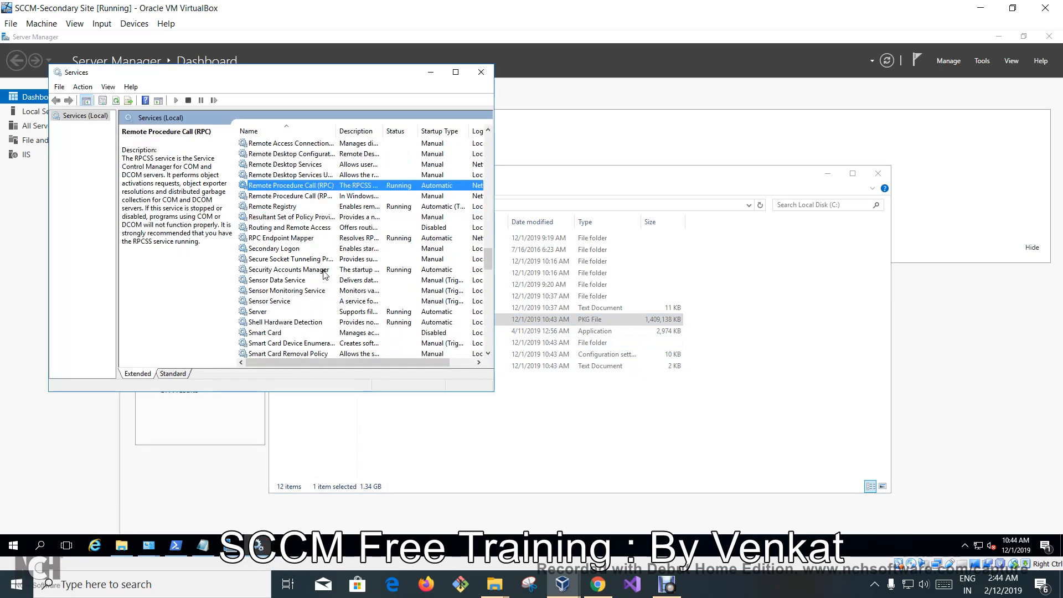
{"action": "scroll", "coordinate": [324, 274], "scroll_direction": "down", "scroll_amount": 3}
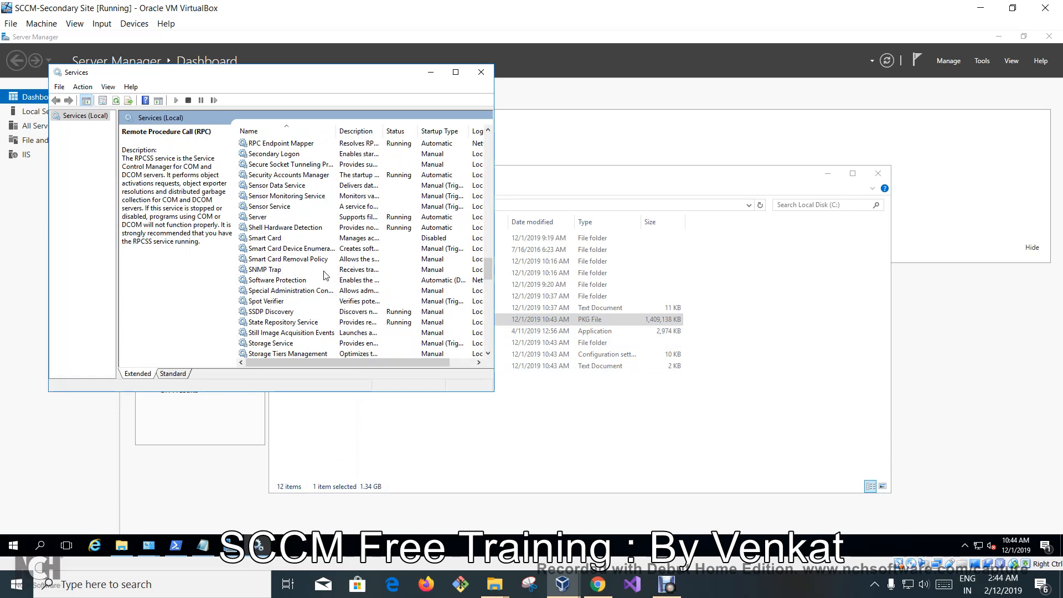
{"action": "scroll", "coordinate": [324, 275], "scroll_direction": "down", "scroll_amount": 4}
{"action": "scroll", "coordinate": [325, 275], "scroll_direction": "up", "scroll_amount": 4}
{"action": "scroll", "coordinate": [438, 289], "scroll_direction": "up", "scroll_amount": 5}
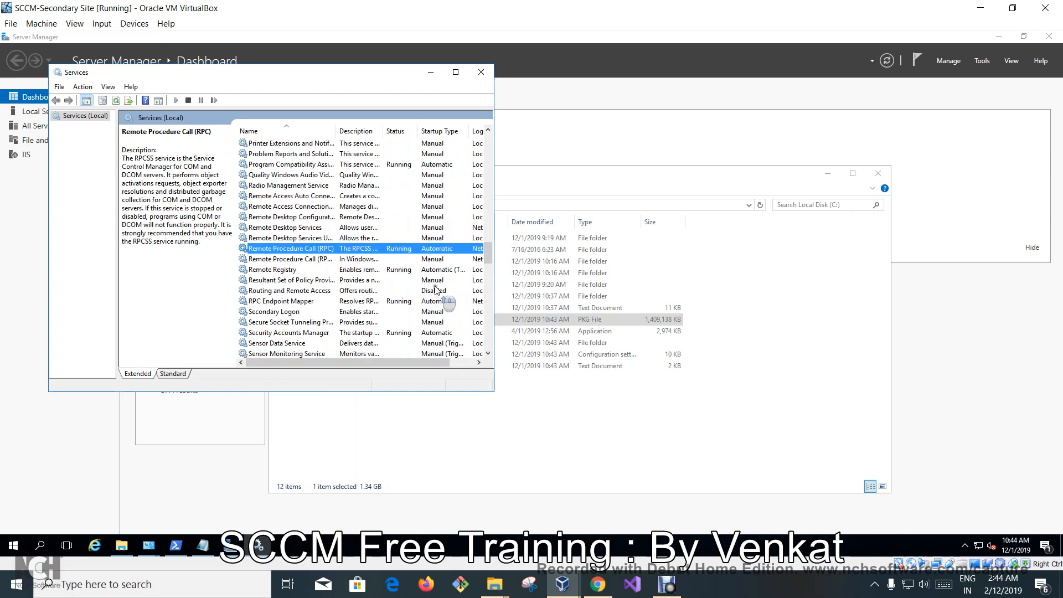
{"action": "scroll", "coordinate": [436, 290], "scroll_direction": "up", "scroll_amount": 15}
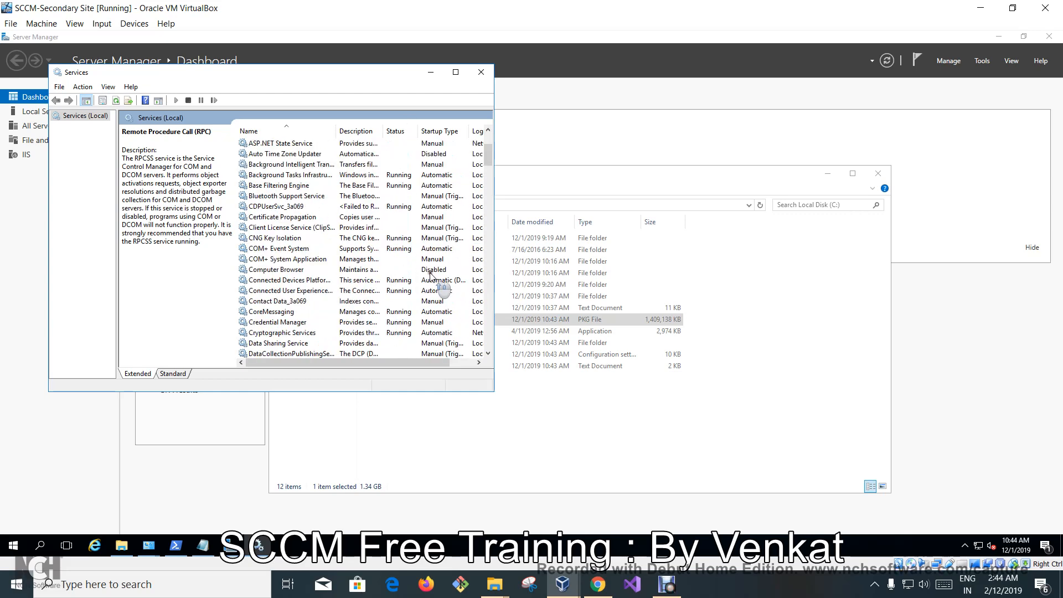
{"action": "scroll", "coordinate": [432, 276], "scroll_direction": "up", "scroll_amount": 3}
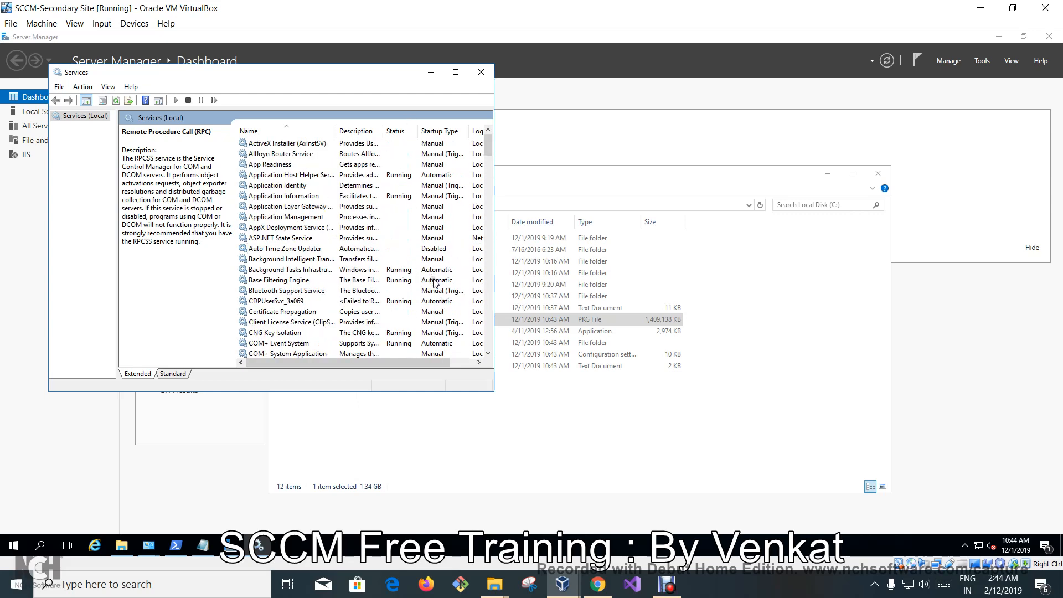
Minimize the Services console and refresh the secondary server's C: drive listing
{"action": "left_click", "coordinate": [430, 72]}
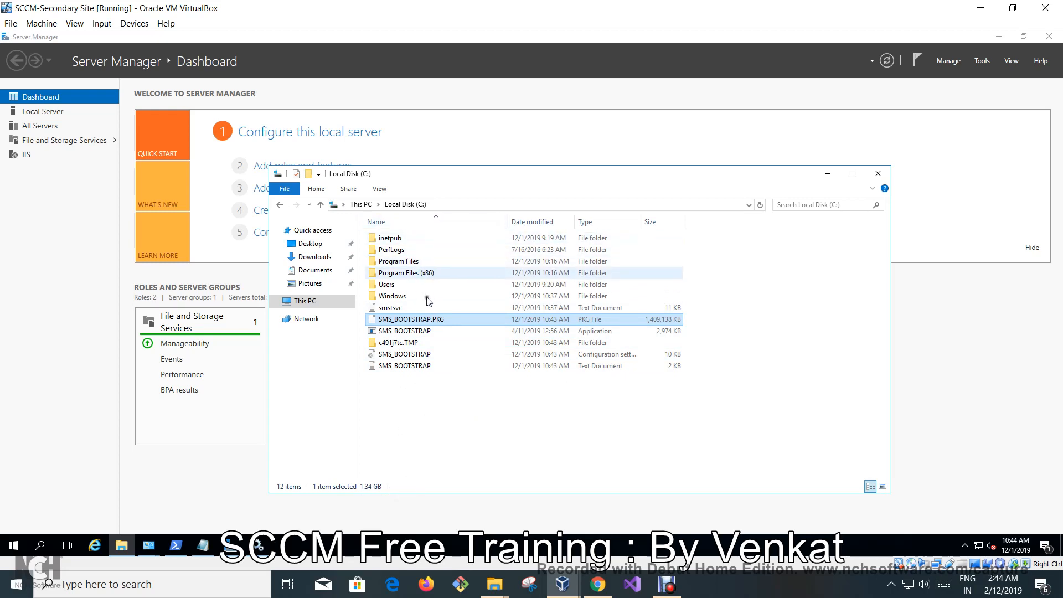
{"action": "right_click", "coordinate": [477, 426]}
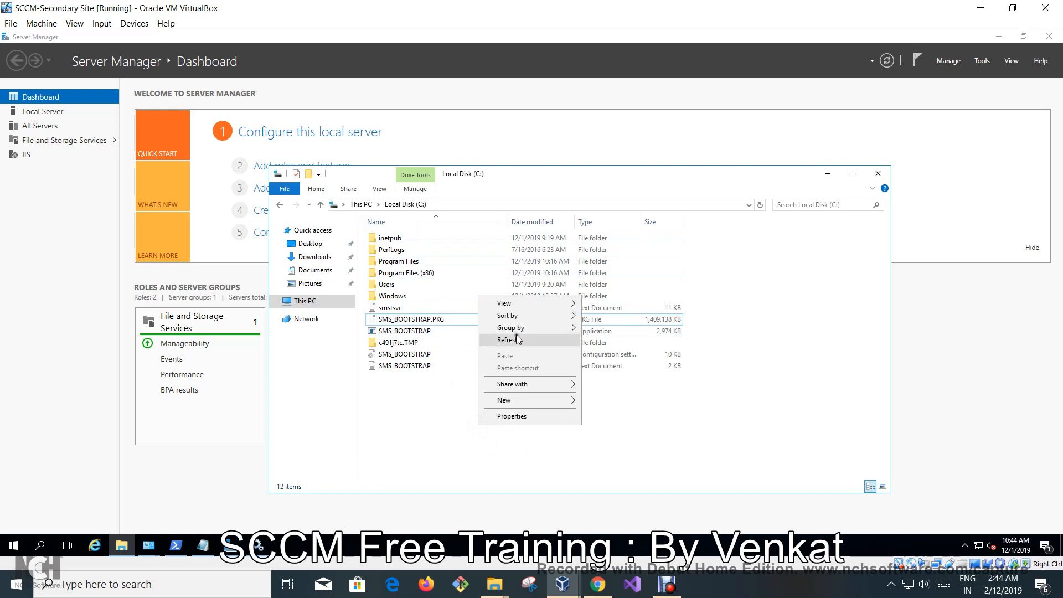
{"action": "left_click", "coordinate": [508, 339]}
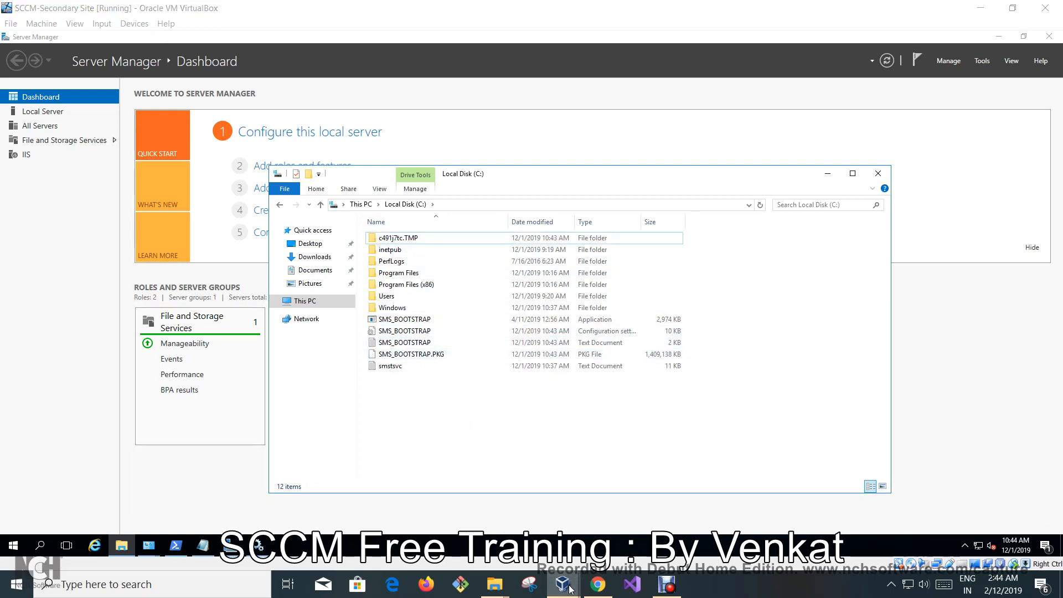
Switch to the SCCMPrimary virtual machine and refresh VK2's Secondary Site Installation Status
{"action": "mouse_move", "coordinate": [562, 584]}
{"action": "left_click", "coordinate": [680, 489]}
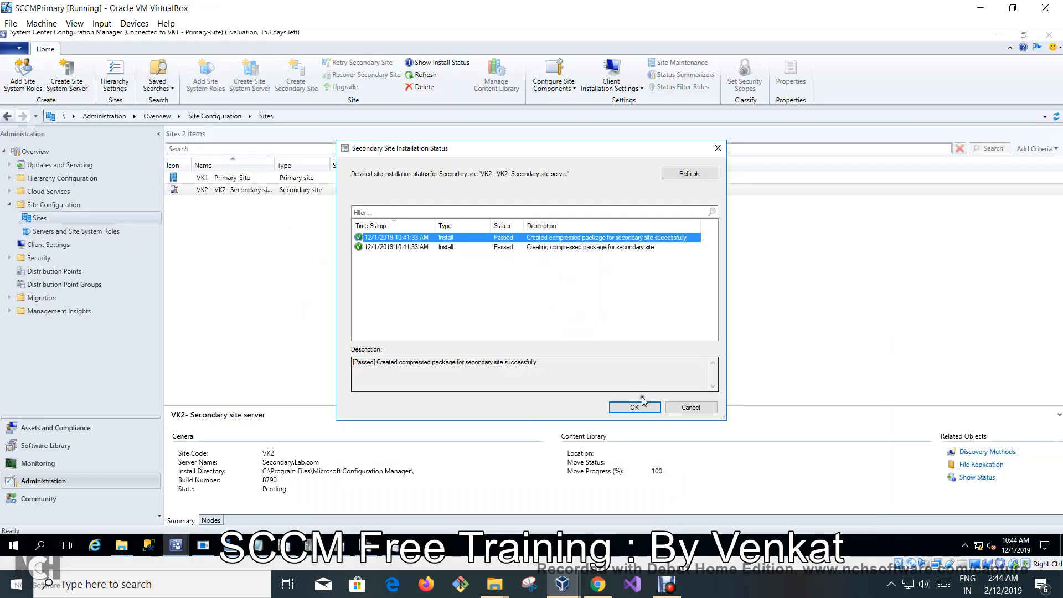
{"action": "left_click", "coordinate": [666, 175]}
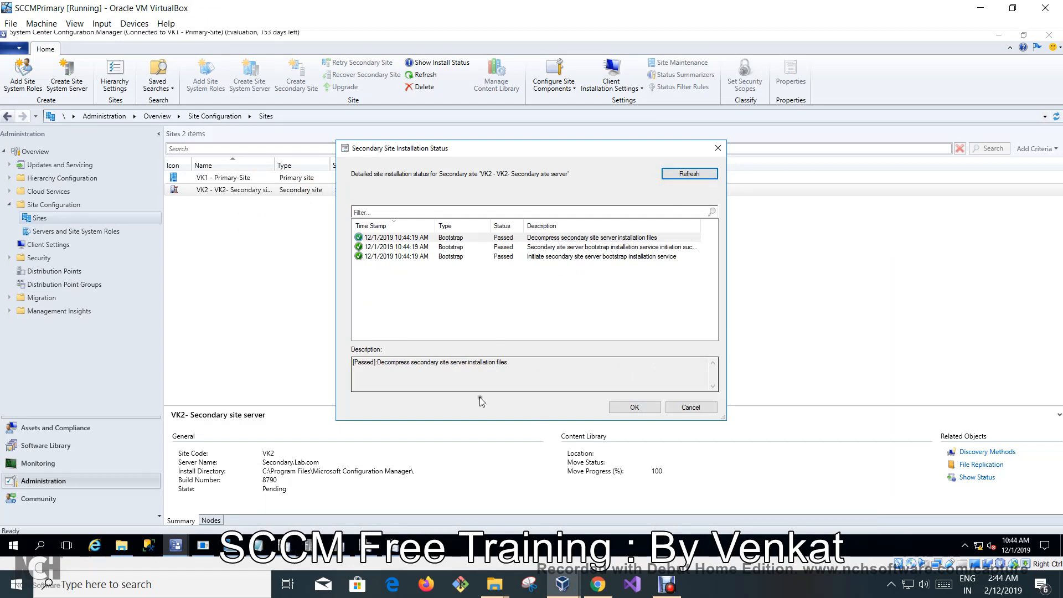
Check the newest hman.log entries, examine the VK2 SMS_SecondarySiteStatus queries in SMSProv.log, and minimize SMSProv.log
{"action": "left_click", "coordinate": [393, 546]}
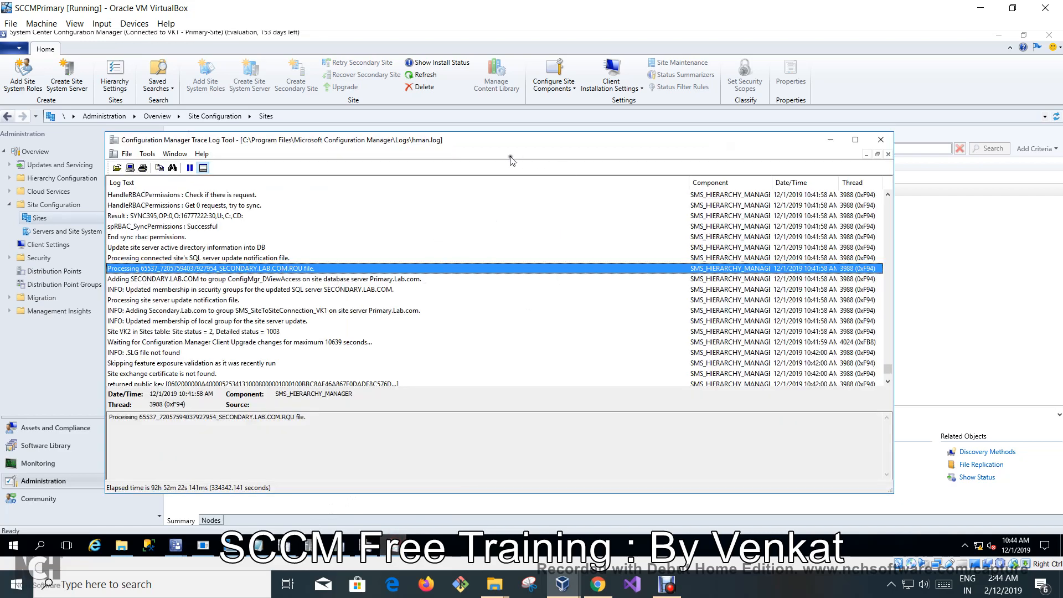
{"action": "scroll", "coordinate": [495, 271], "scroll_direction": "down", "scroll_amount": 5}
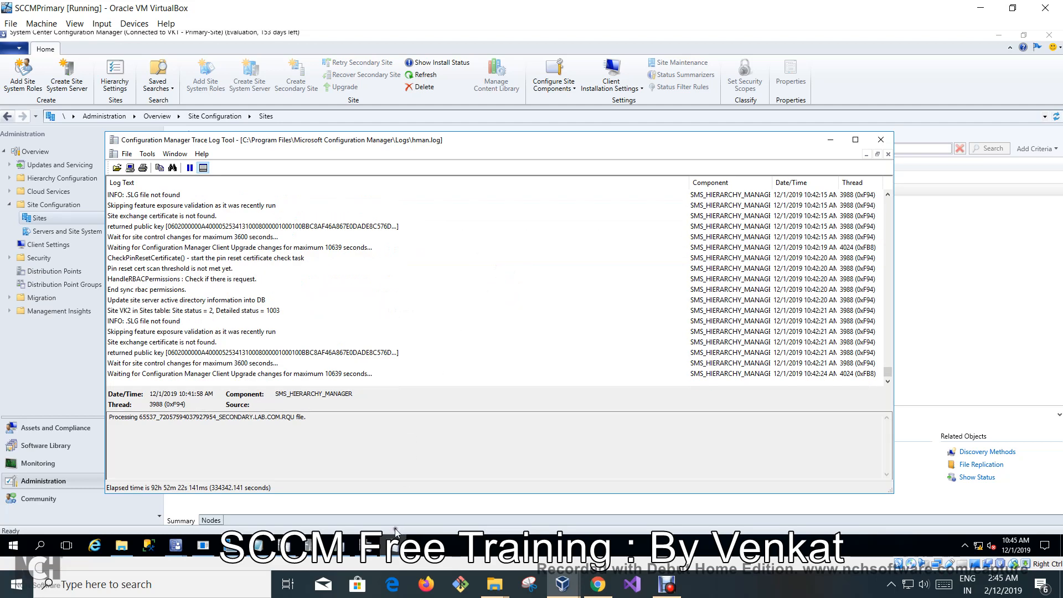
{"action": "left_click", "coordinate": [376, 546]}
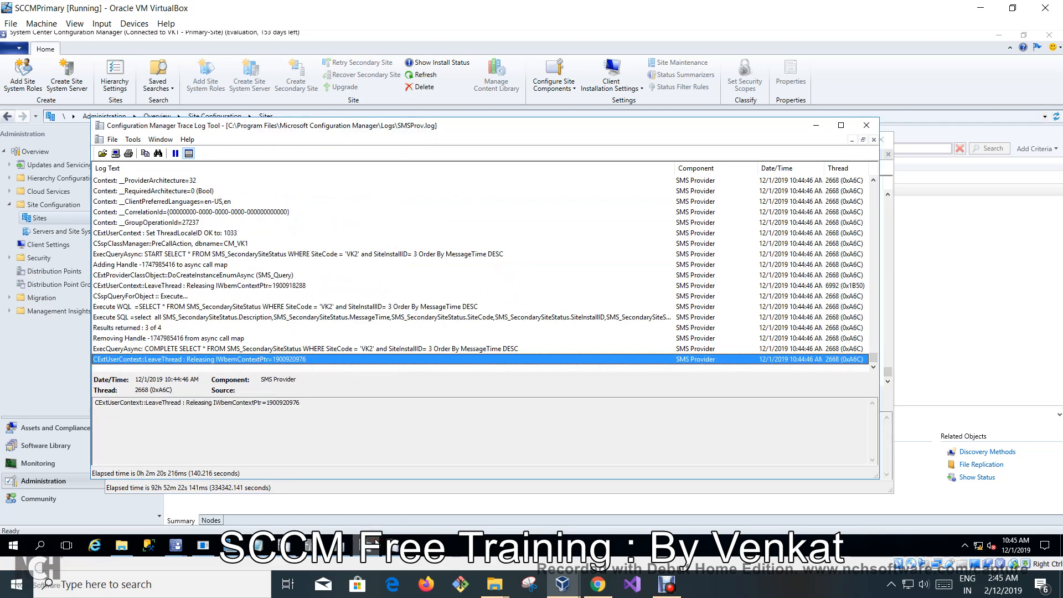
{"action": "left_click", "coordinate": [212, 349]}
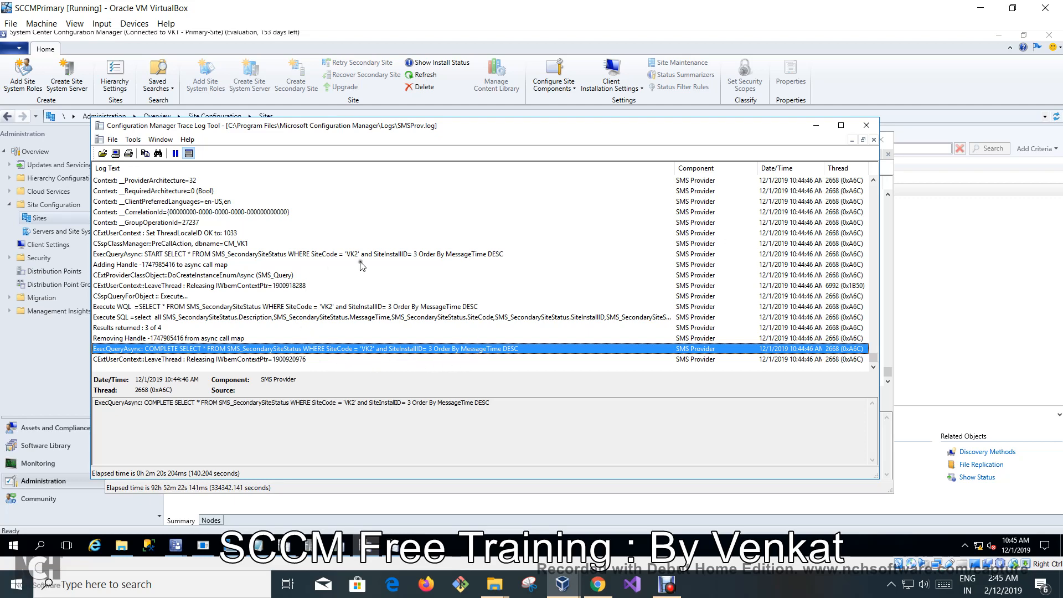
{"action": "left_click", "coordinate": [391, 255]}
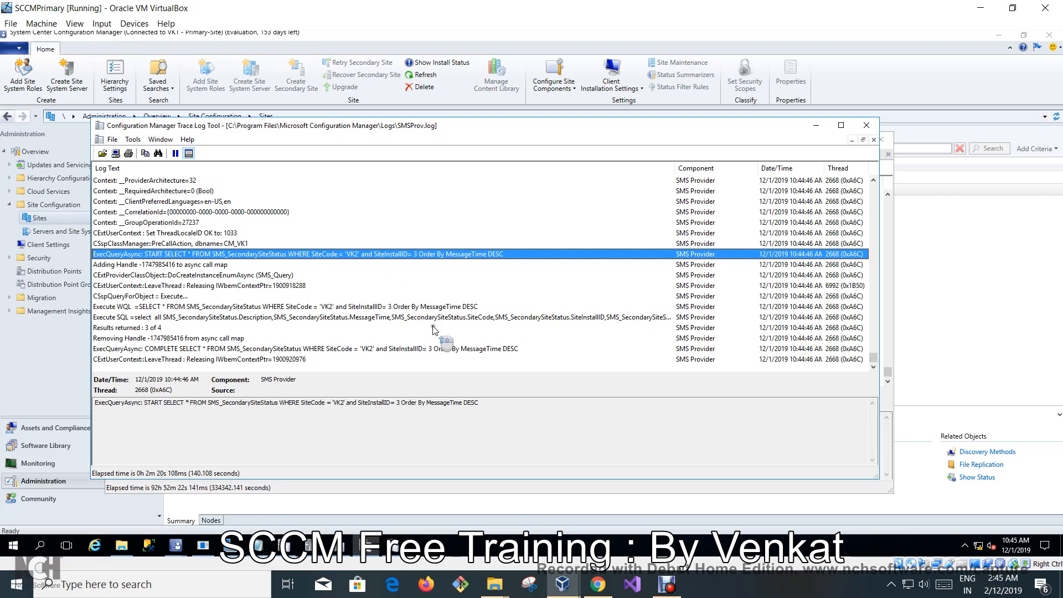
{"action": "scroll", "coordinate": [433, 329], "scroll_direction": "up", "scroll_amount": 3}
{"action": "scroll", "coordinate": [382, 295], "scroll_direction": "up", "scroll_amount": 2}
{"action": "scroll", "coordinate": [383, 290], "scroll_direction": "down", "scroll_amount": 4}
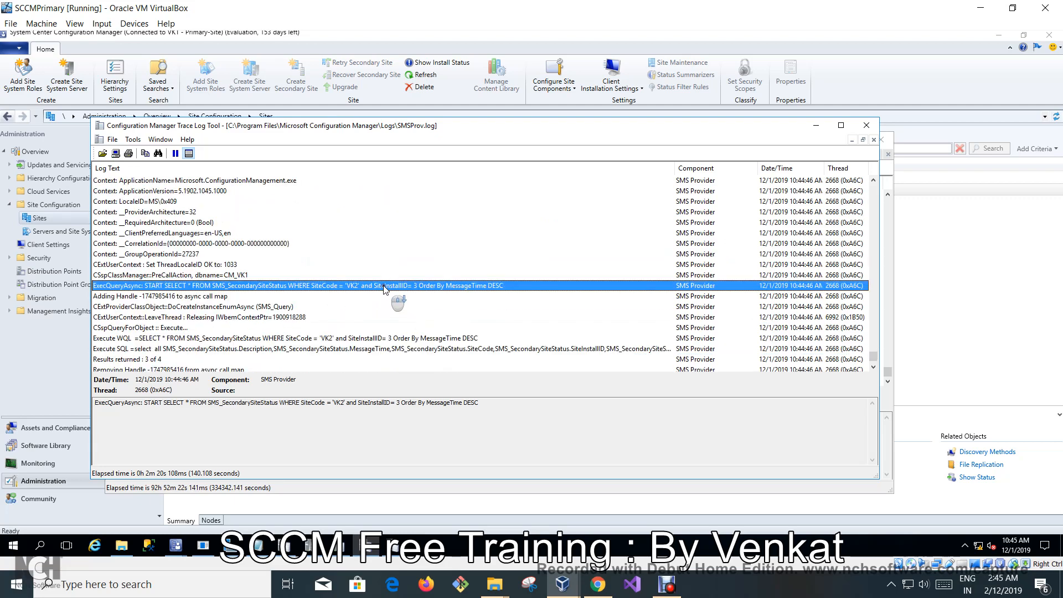
{"action": "scroll", "coordinate": [384, 288], "scroll_direction": "down", "scroll_amount": 1}
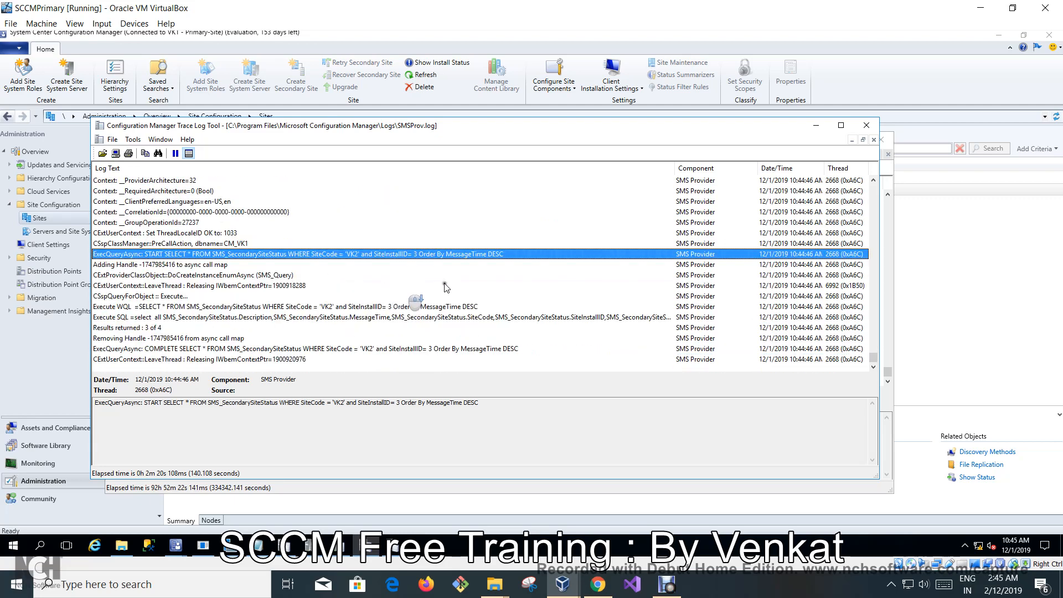
{"action": "left_click", "coordinate": [814, 127]}
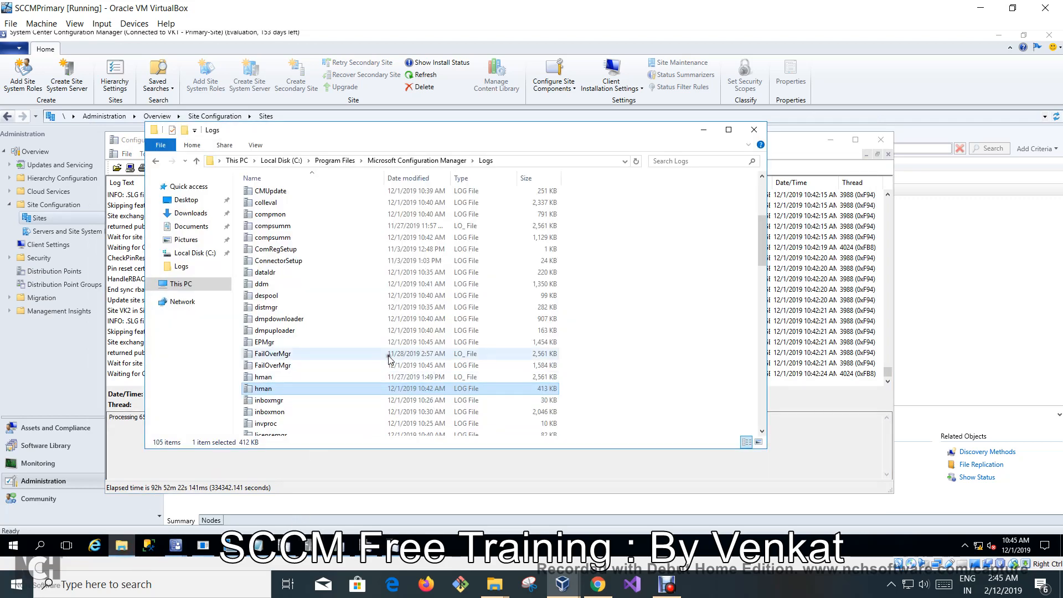
Open sender.log from the Configuration Manager Logs folder and locate the entries writing SMS_BOOTSTRAP.PKG to Secondary.Lab.com
{"action": "left_click", "coordinate": [366, 355]}
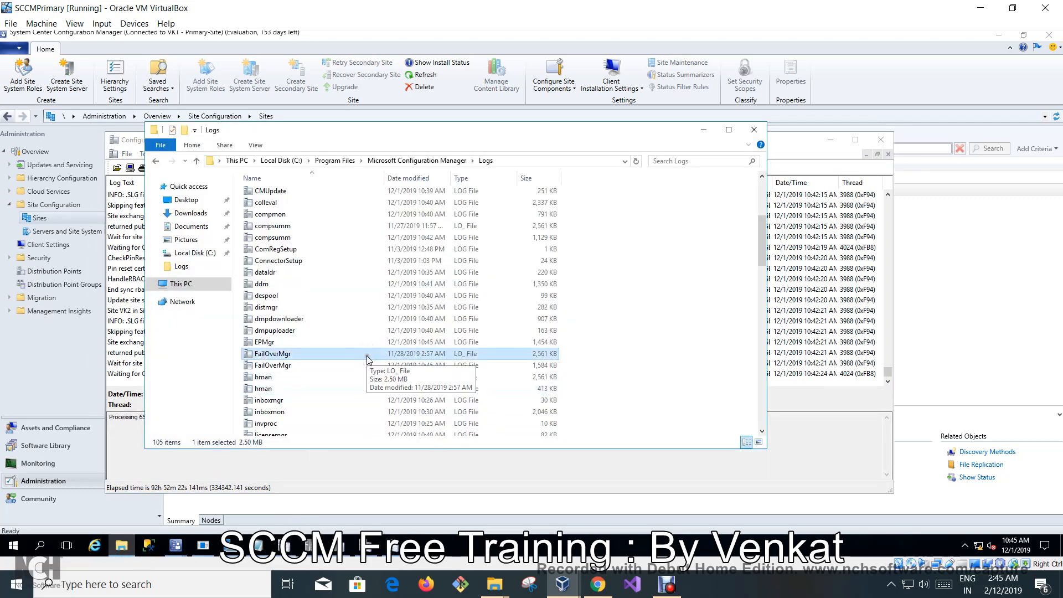
{"action": "key", "text": "s"}
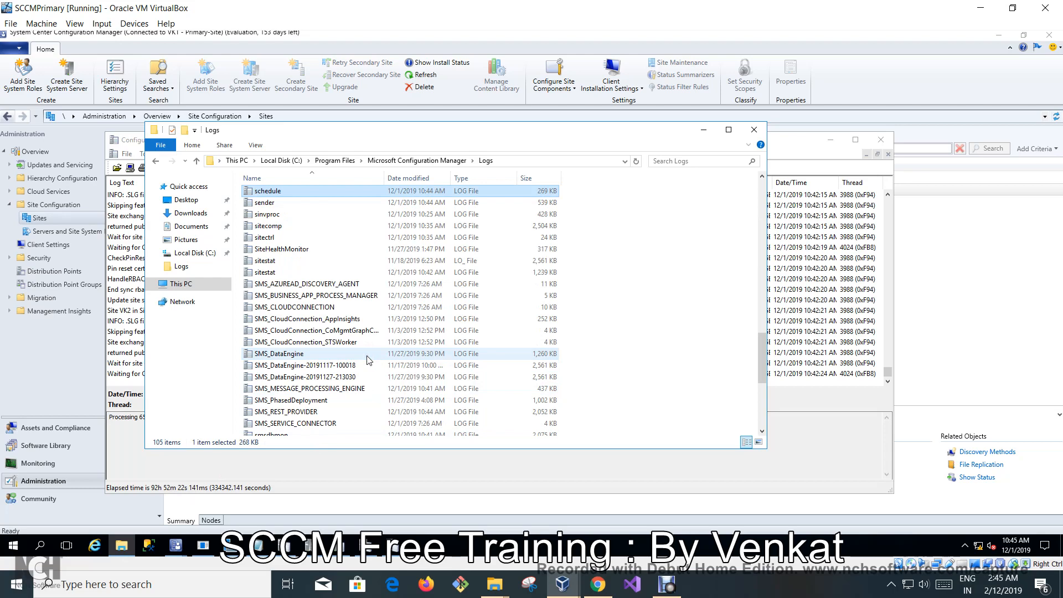
{"action": "double_click", "coordinate": [320, 201]}
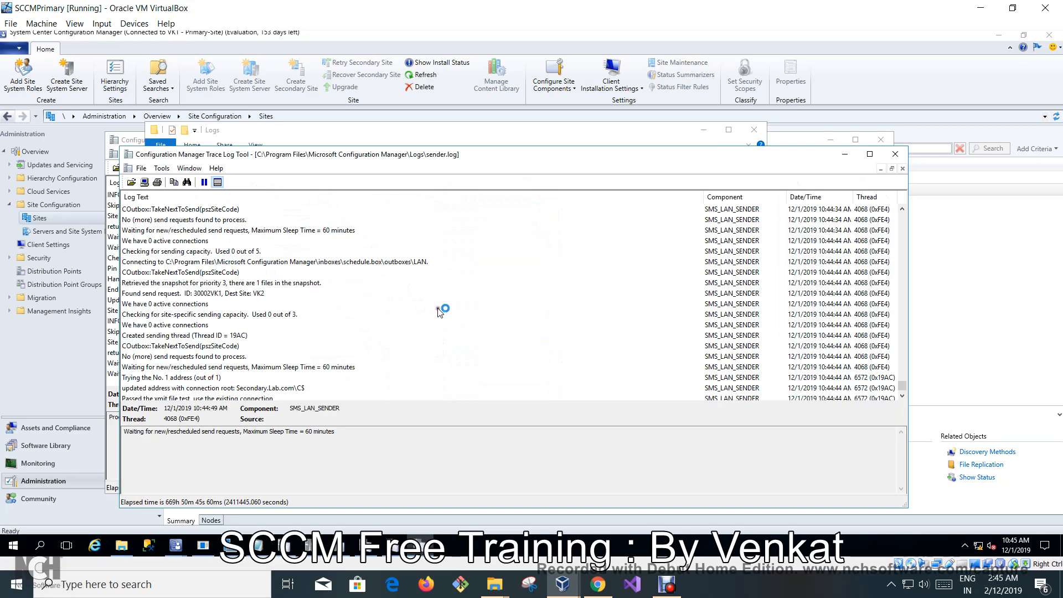
{"action": "left_click", "coordinate": [439, 304]}
{"action": "scroll", "coordinate": [438, 310], "scroll_direction": "down", "scroll_amount": 3}
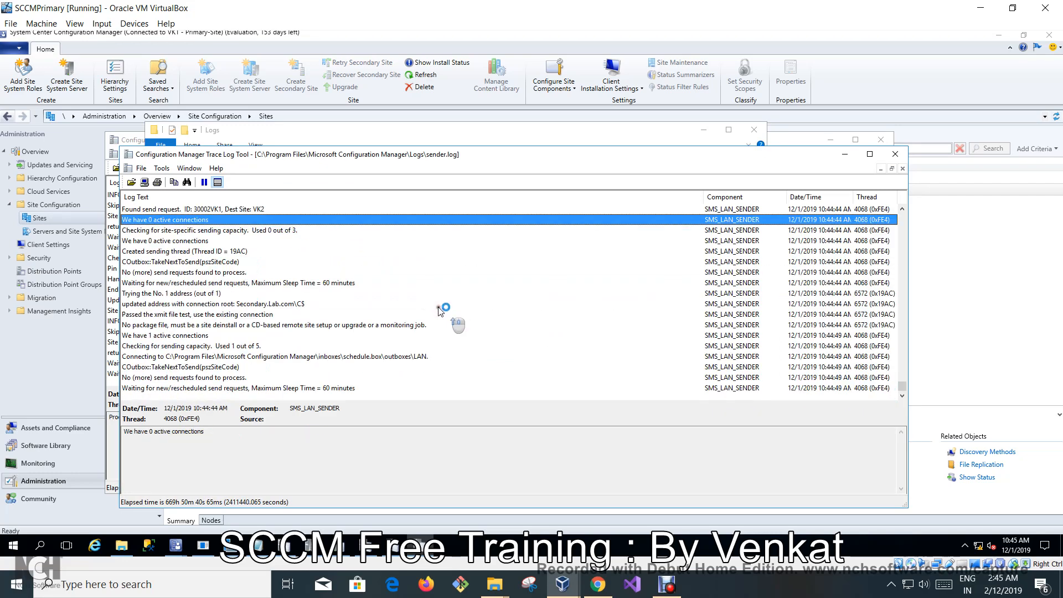
{"action": "scroll", "coordinate": [438, 311], "scroll_direction": "up", "scroll_amount": 10}
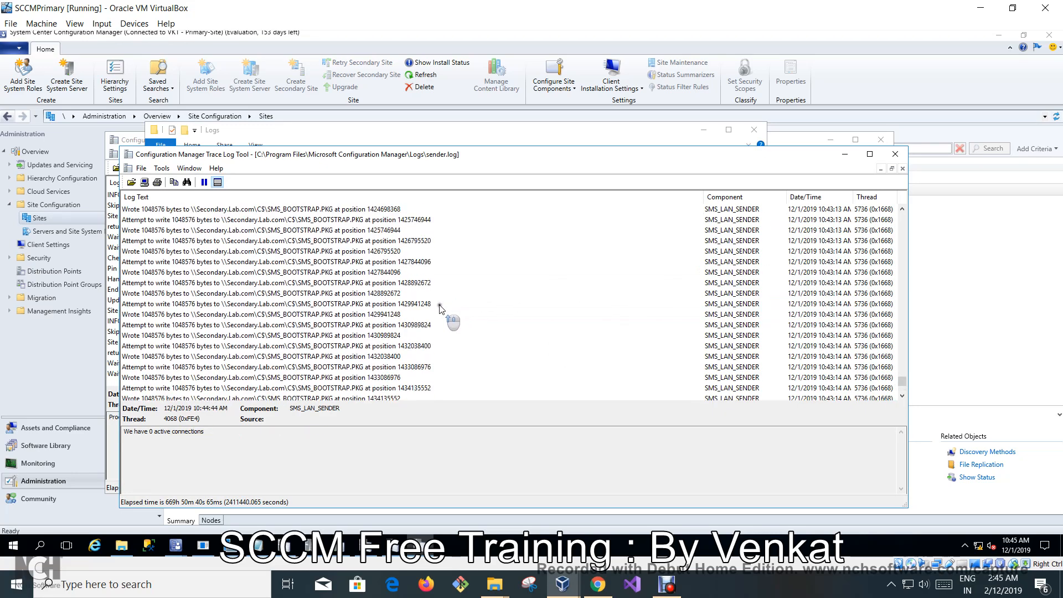
{"action": "left_click", "coordinate": [190, 230]}
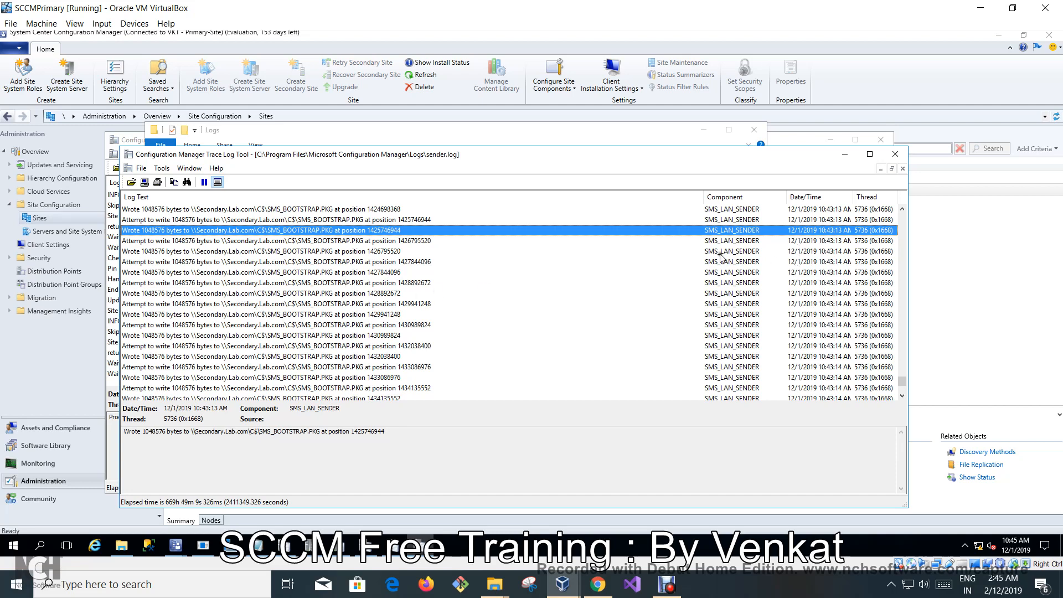
Follow sender.log from the package transfer's completion entries to the latest send requests for VK2, and close the log
{"action": "scroll", "coordinate": [301, 344], "scroll_direction": "down", "scroll_amount": 10}
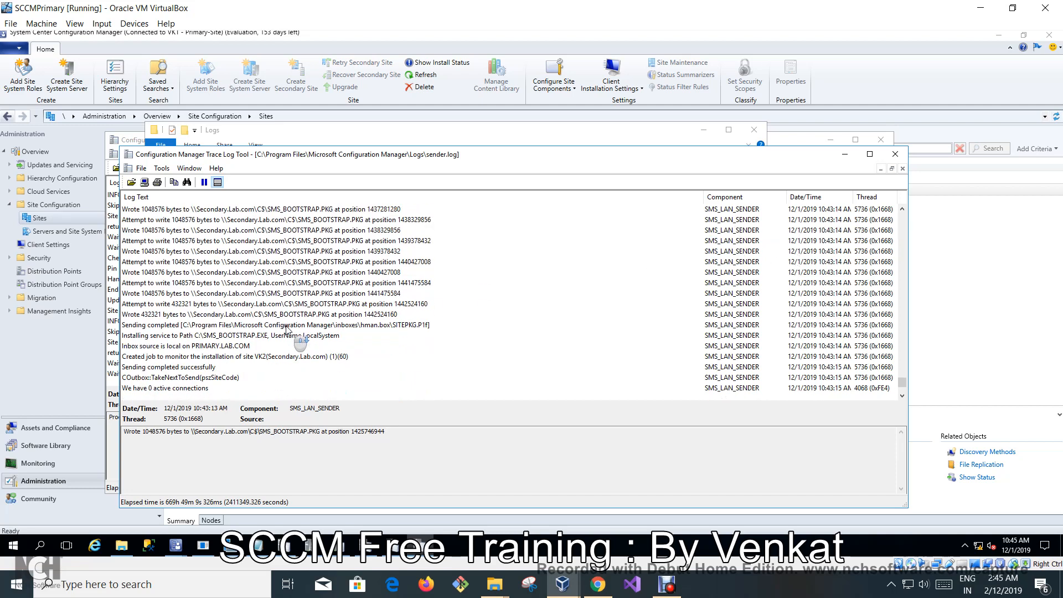
{"action": "left_click", "coordinate": [299, 243]}
{"action": "scroll", "coordinate": [316, 252], "scroll_direction": "down", "scroll_amount": 10}
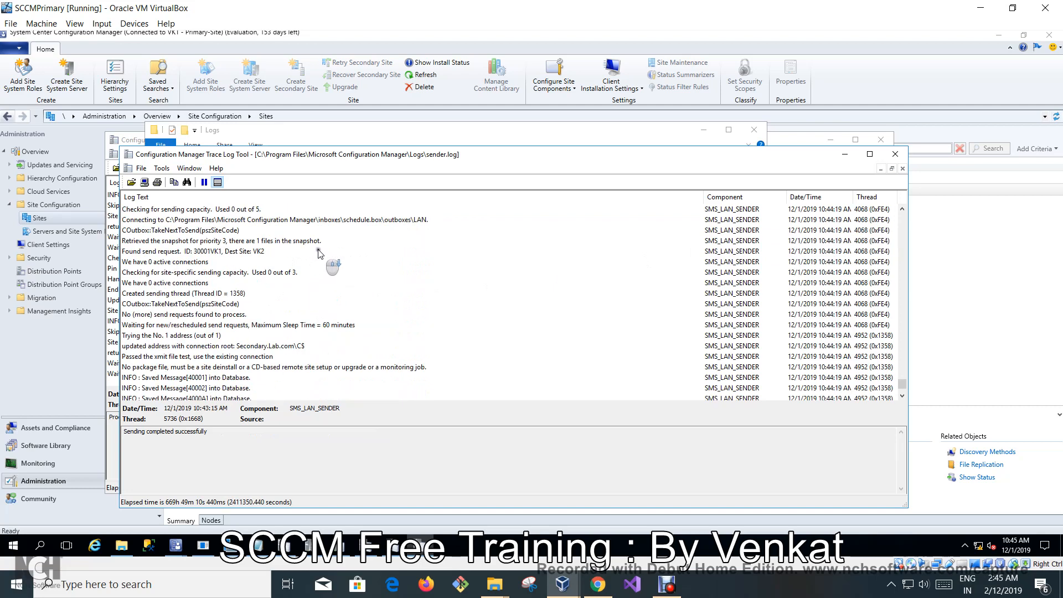
{"action": "scroll", "coordinate": [327, 255], "scroll_direction": "down", "scroll_amount": 4}
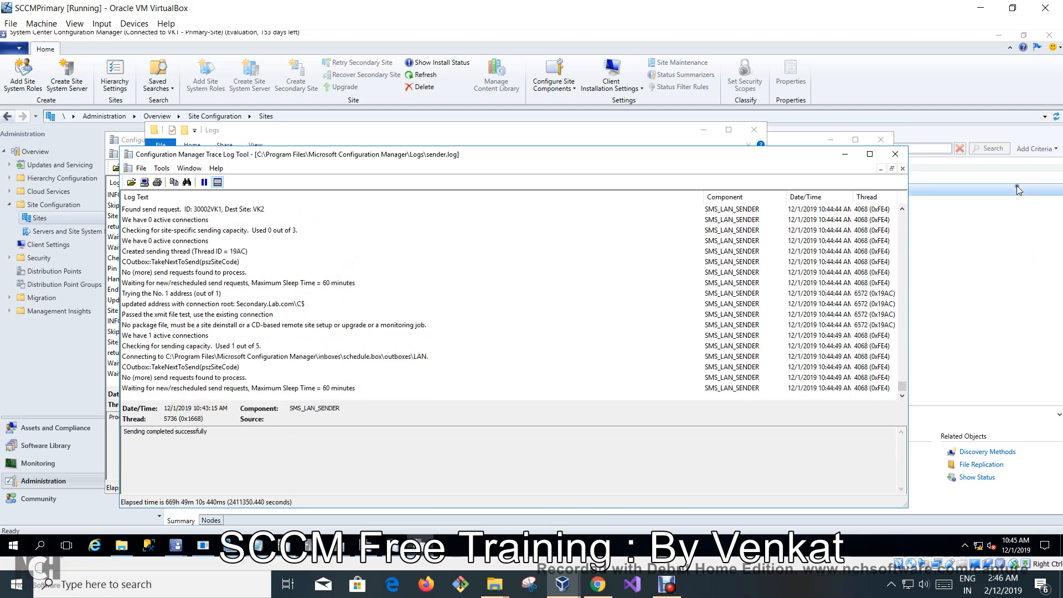
{"action": "left_click", "coordinate": [897, 155]}
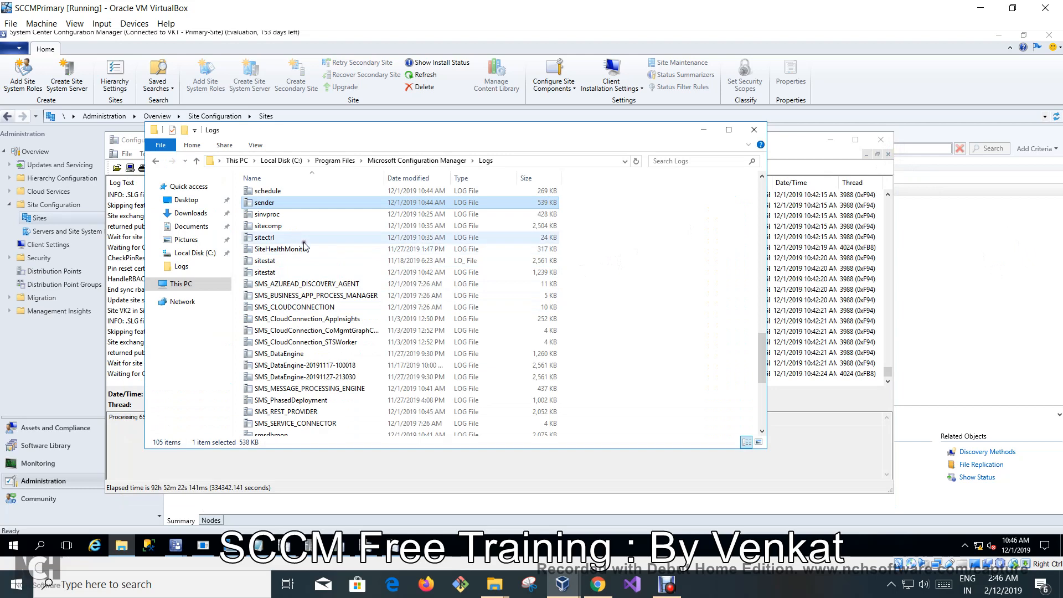
Open sitestat.log from the Logs folder, review its recent site system status entries, and close it
{"action": "double_click", "coordinate": [398, 275]}
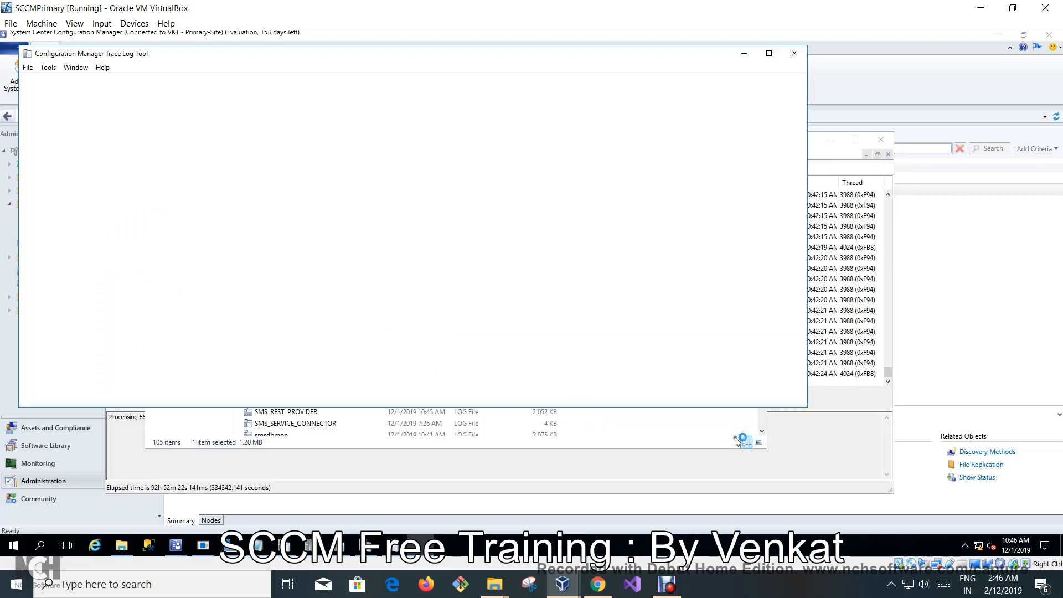
{"action": "left_click", "coordinate": [764, 419]}
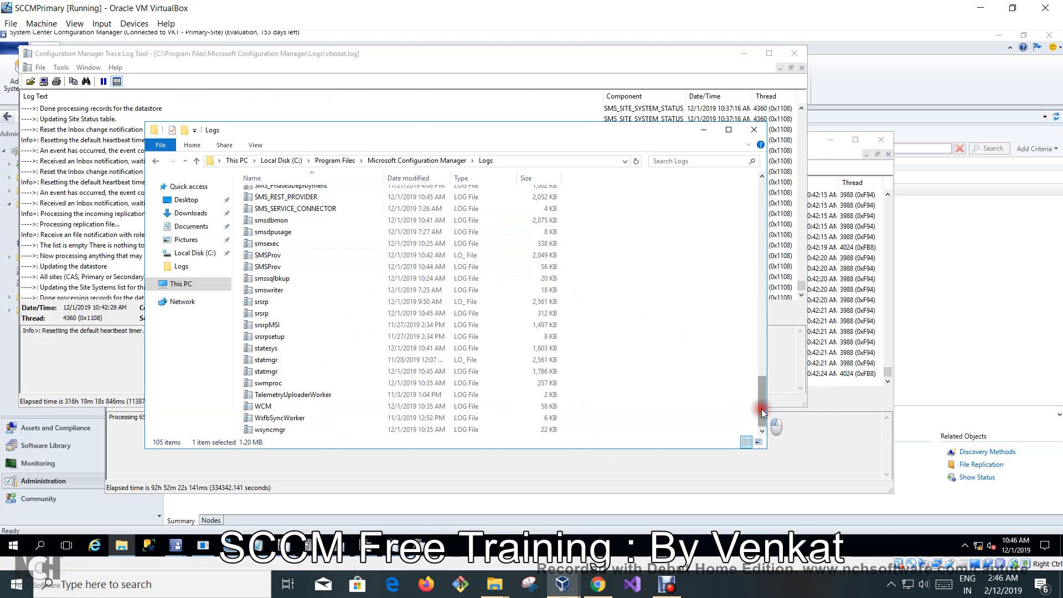
{"action": "left_click_drag", "start_coordinate": [761, 408], "coordinate": [758, 339]}
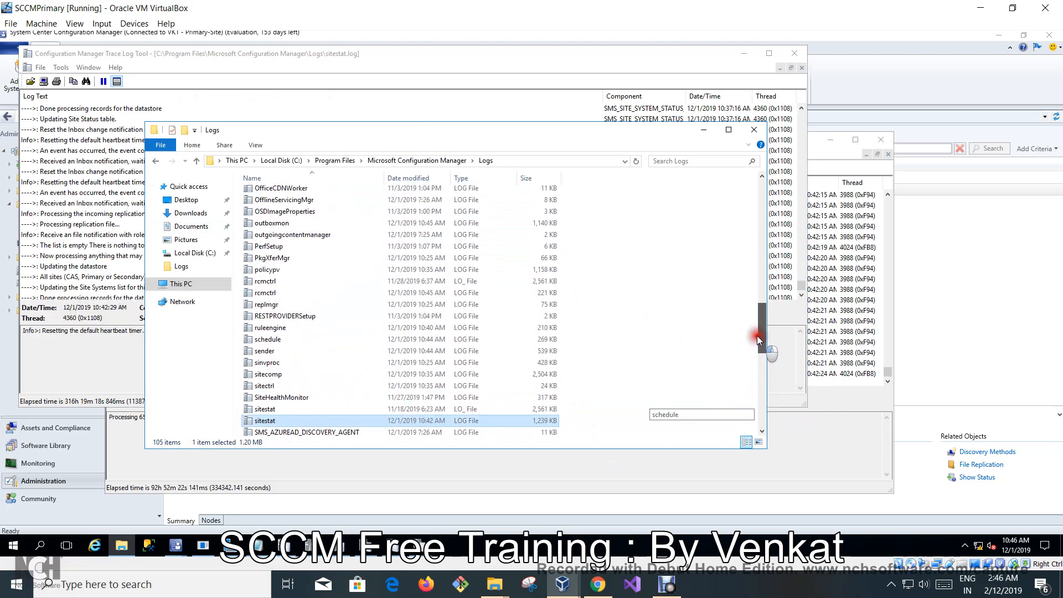
{"action": "left_click", "coordinate": [130, 214]}
{"action": "left_click", "coordinate": [83, 277]}
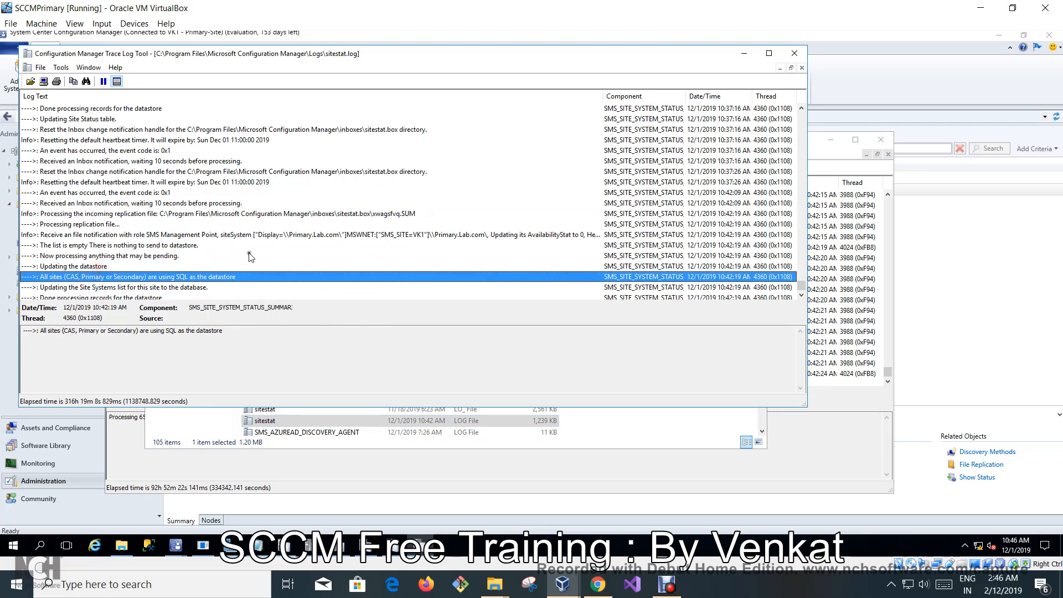
{"action": "scroll", "coordinate": [250, 257], "scroll_direction": "down", "scroll_amount": 3}
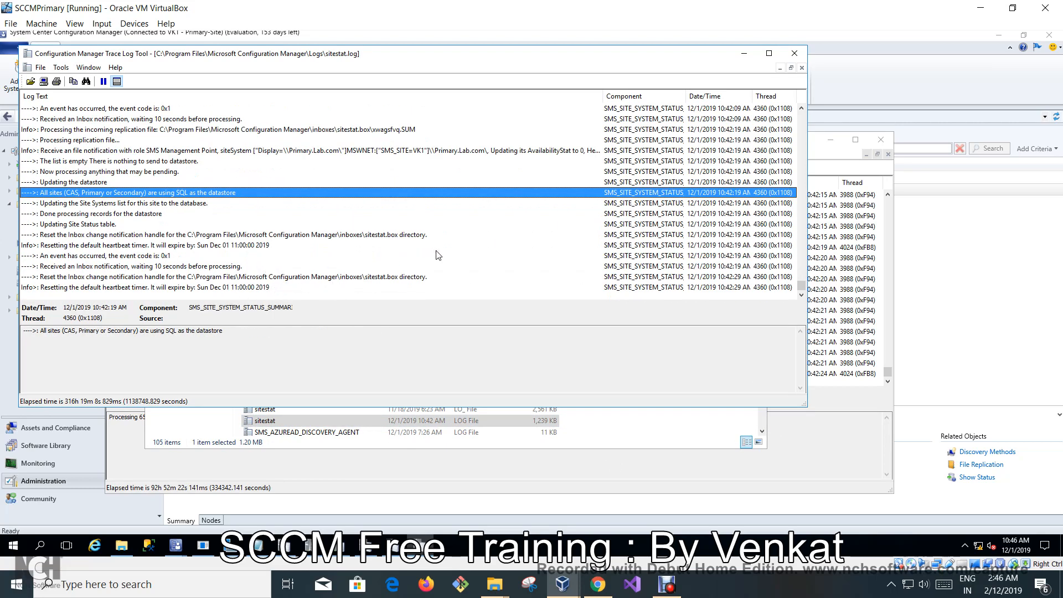
{"action": "scroll", "coordinate": [453, 280], "scroll_direction": "up", "scroll_amount": 4}
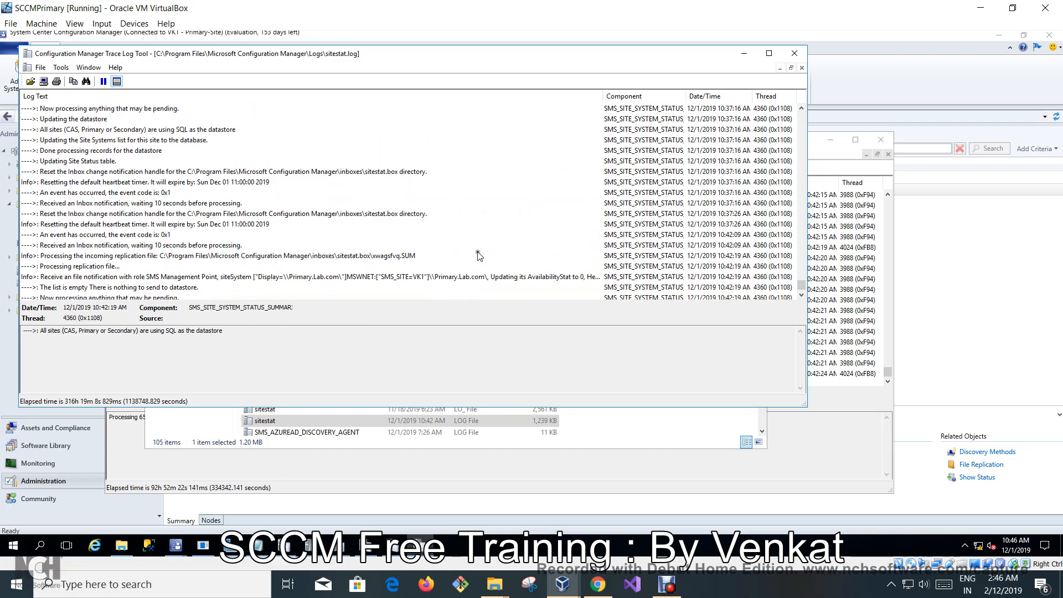
{"action": "left_click", "coordinate": [795, 55]}
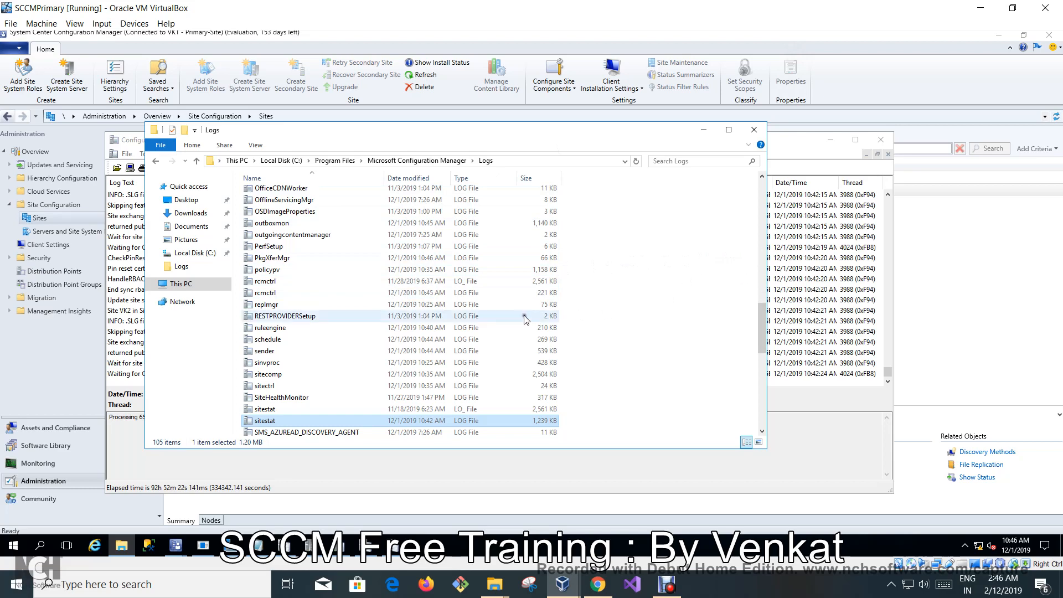
Open distmgr.log, inspect its PXE-related and earlier package entries, close it, and minimize the hman.log window
{"action": "left_click", "coordinate": [434, 329]}
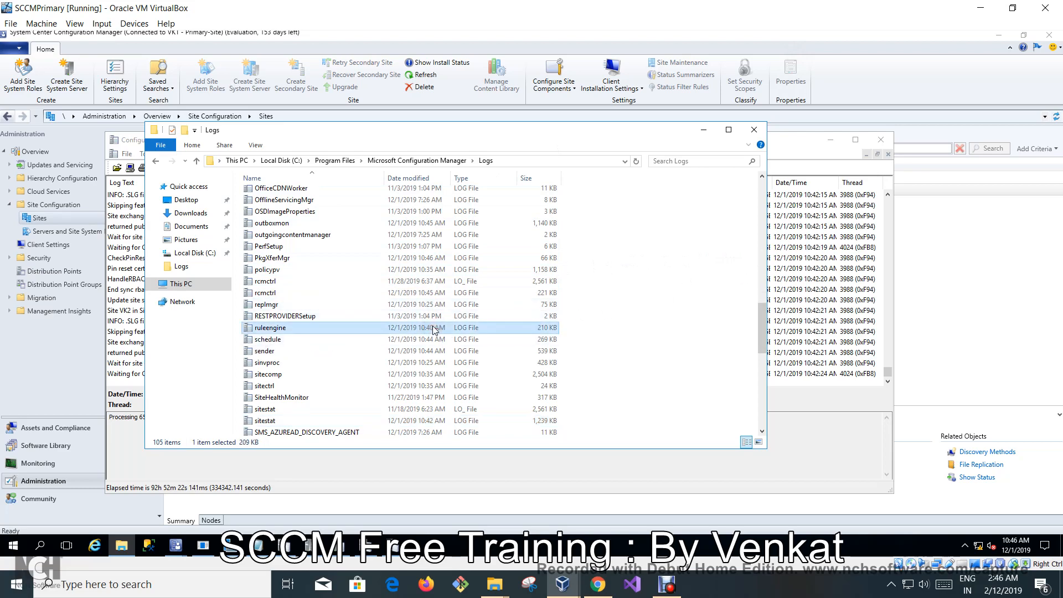
{"action": "key", "text": "d"}
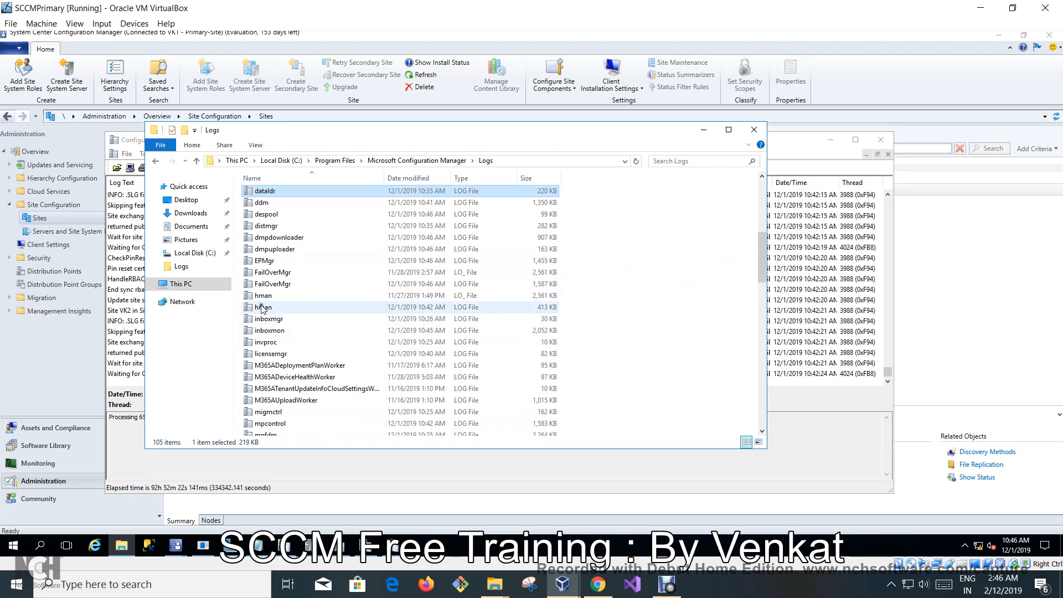
{"action": "double_click", "coordinate": [297, 226]}
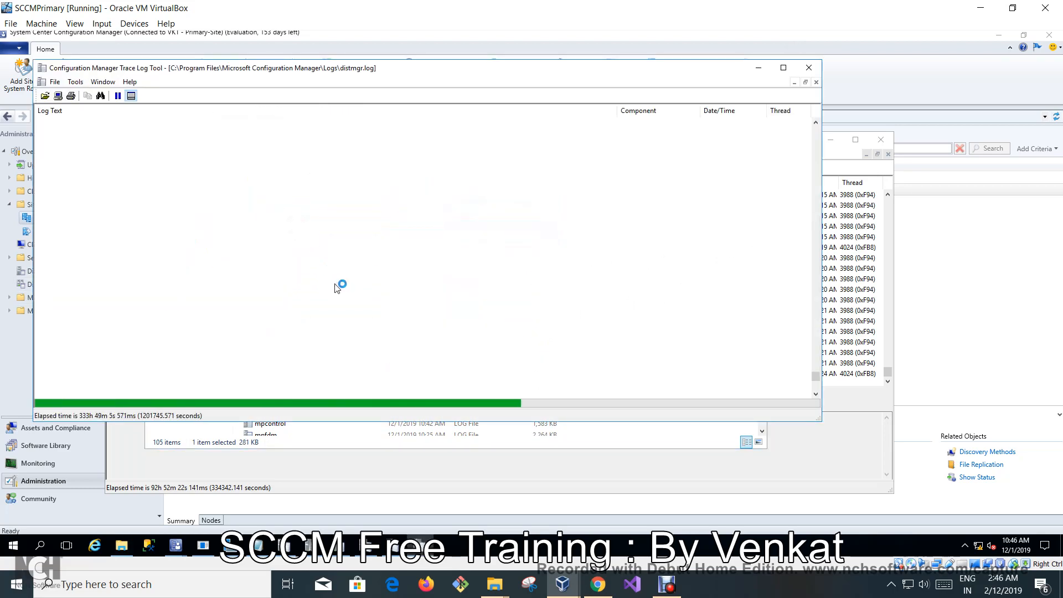
{"action": "left_click", "coordinate": [190, 224]}
{"action": "scroll", "coordinate": [190, 224], "scroll_direction": "up", "scroll_amount": 10}
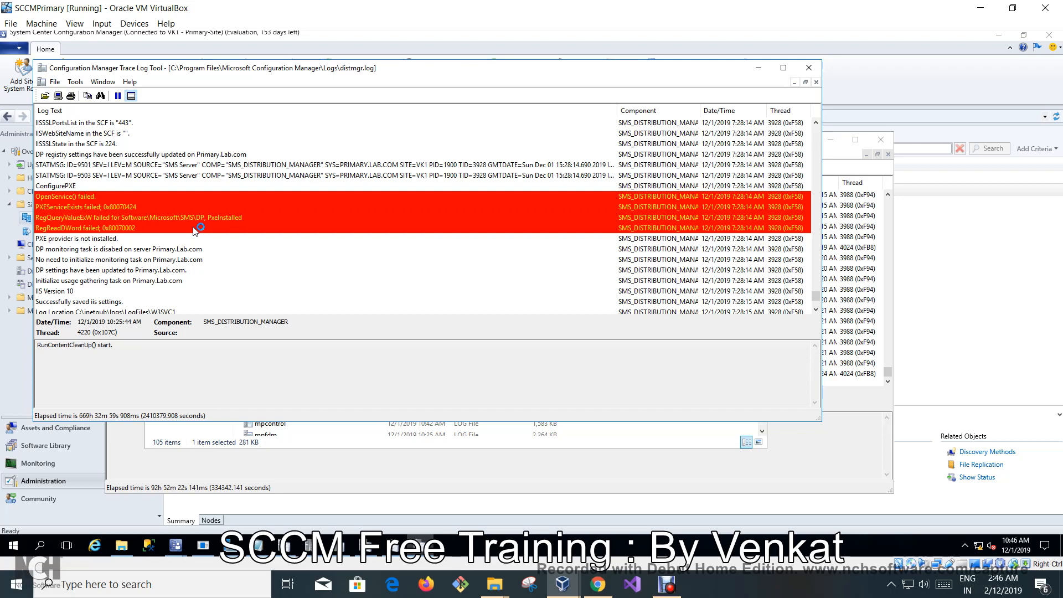
{"action": "left_click", "coordinate": [238, 217]}
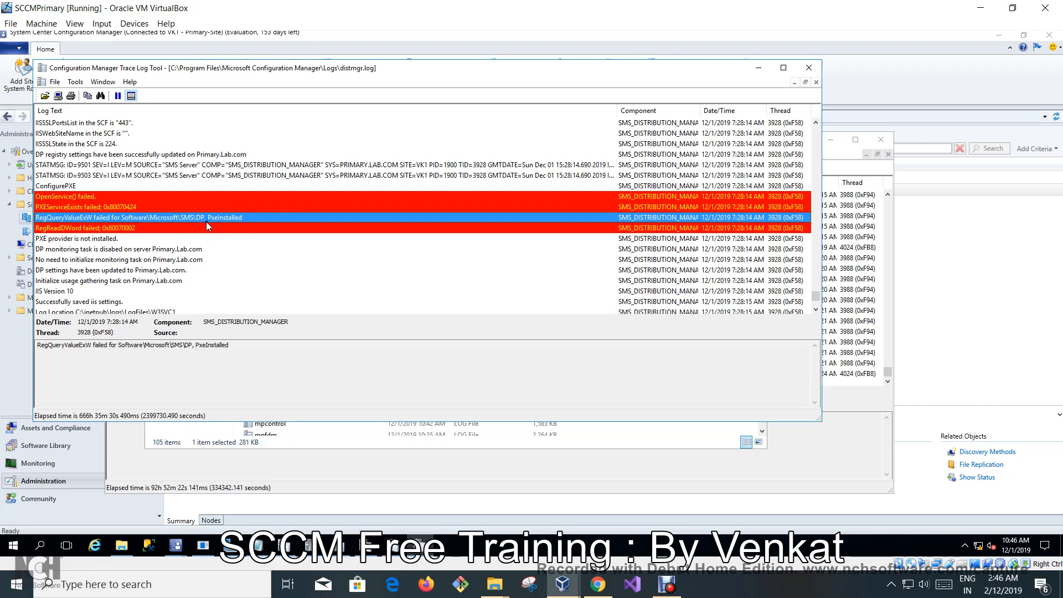
{"action": "scroll", "coordinate": [227, 249], "scroll_direction": "up", "scroll_amount": 5}
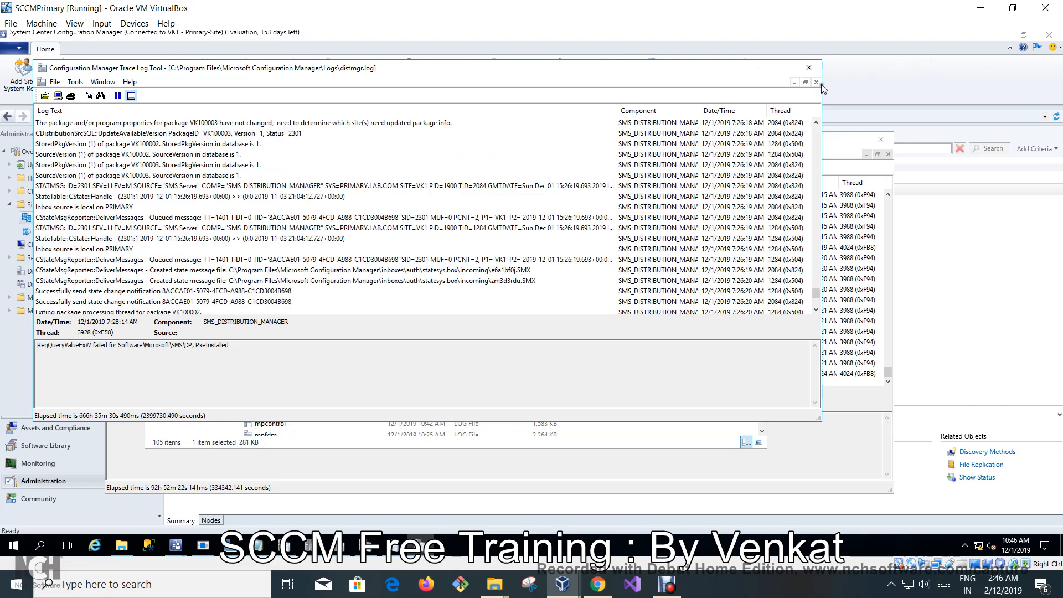
{"action": "left_click", "coordinate": [809, 68]}
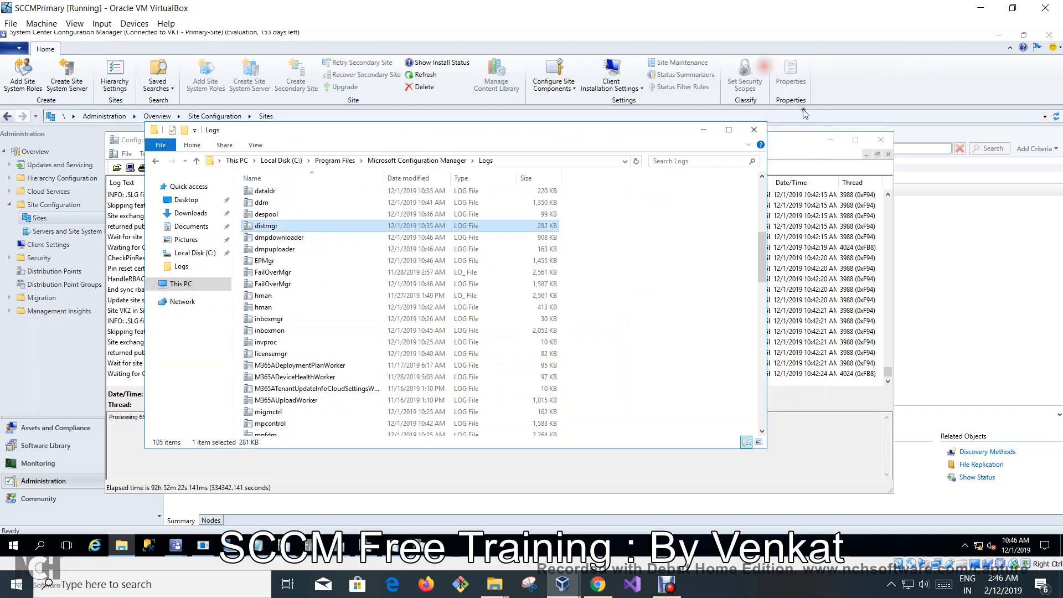
{"action": "left_click", "coordinate": [829, 140]}
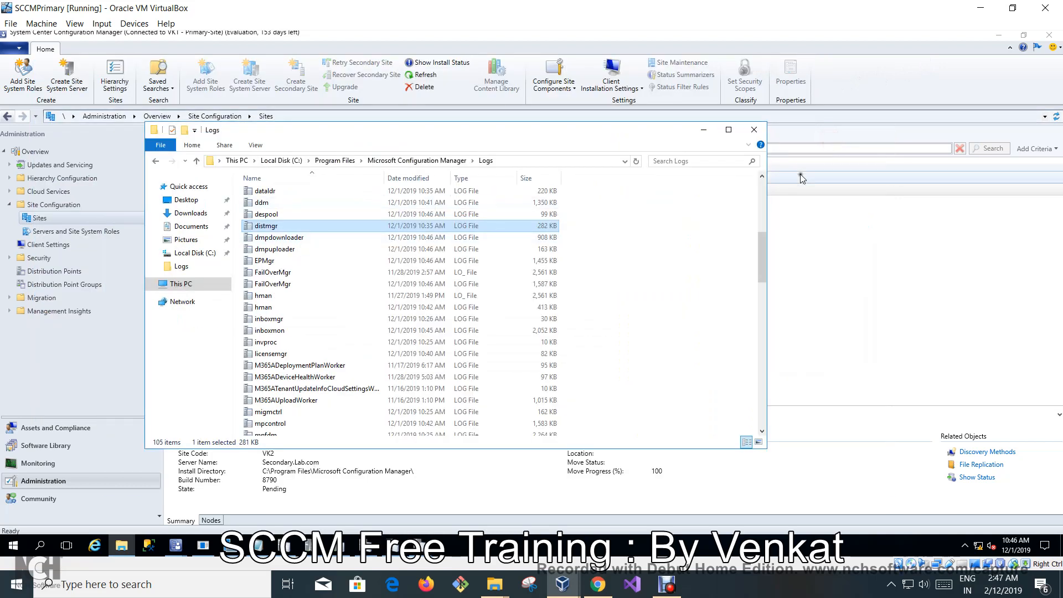
Minimize the Logs folder window and refresh the detailed installation status of secondary site VK2 several times
{"action": "left_click", "coordinate": [706, 136]}
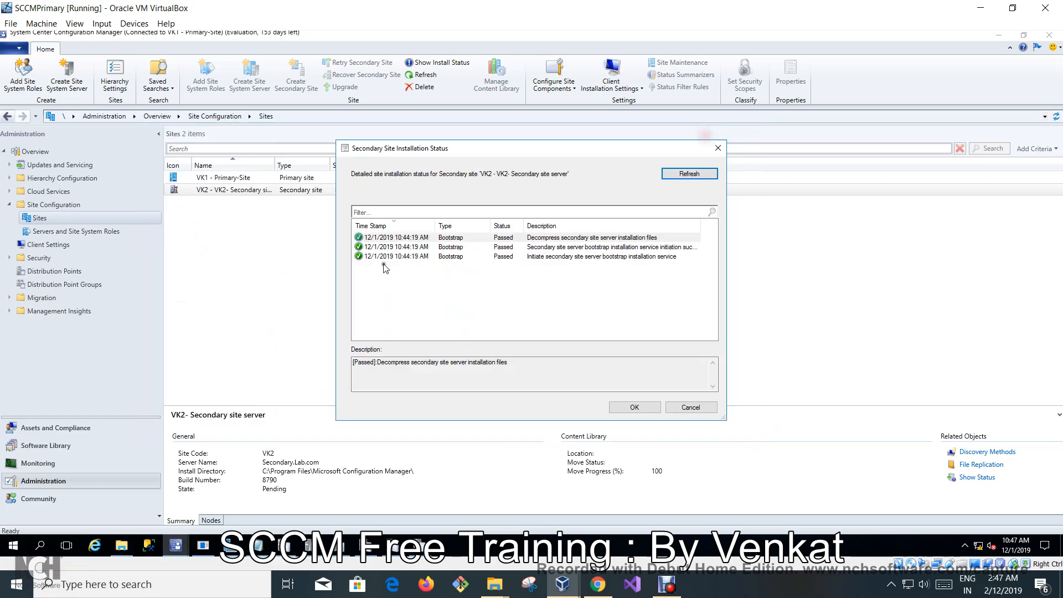
{"action": "left_click", "coordinate": [687, 175]}
{"action": "left_click", "coordinate": [693, 176]}
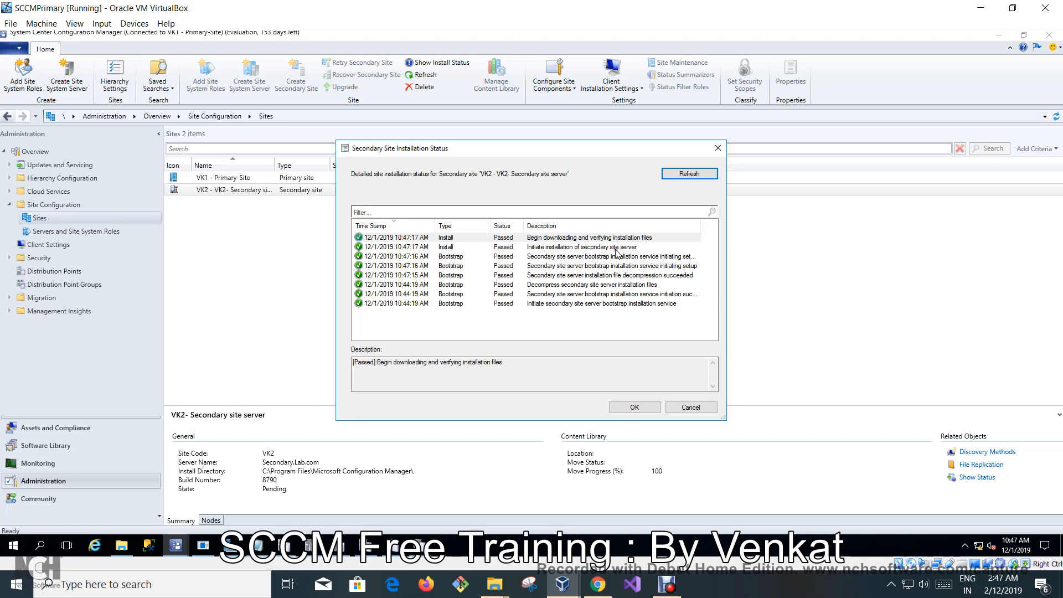
{"action": "left_click", "coordinate": [690, 179]}
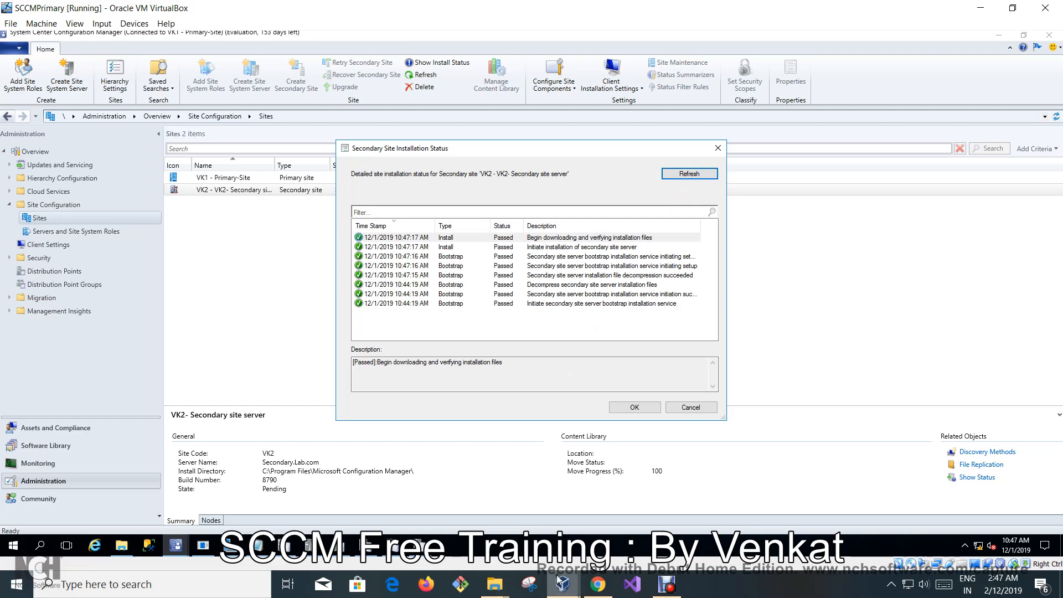
Switch to the SCCM-Secondary Site virtual machine, open ConfigMgrSetup from its C: drive, and go to the latest entries
{"action": "mouse_move", "coordinate": [562, 581]}
{"action": "left_click", "coordinate": [775, 526]}
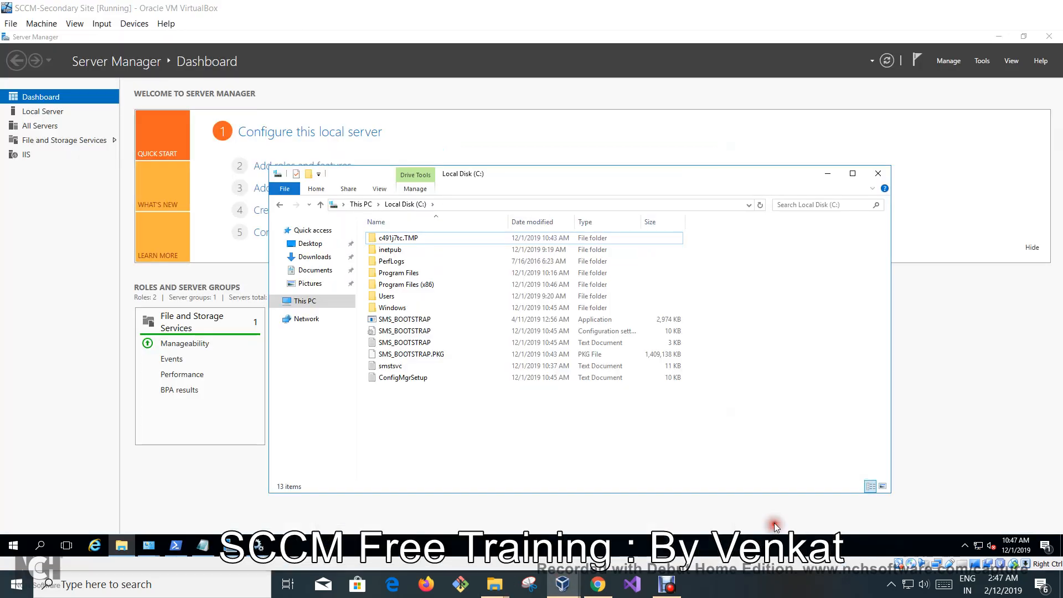
{"action": "left_click", "coordinate": [529, 378]}
{"action": "double_click", "coordinate": [529, 379]}
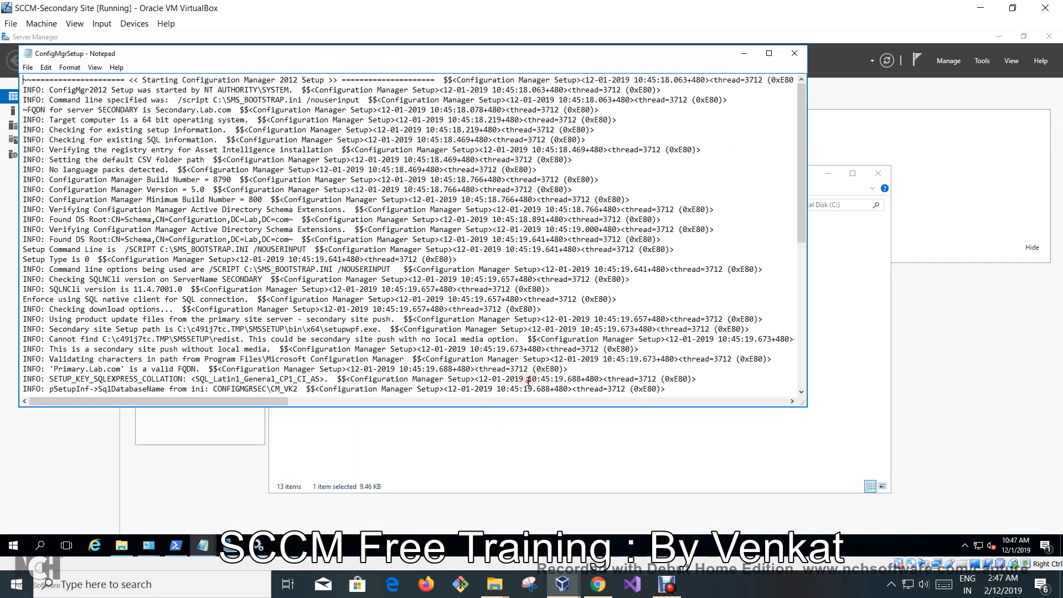
{"action": "scroll", "coordinate": [482, 288], "scroll_direction": "down", "scroll_amount": 10}
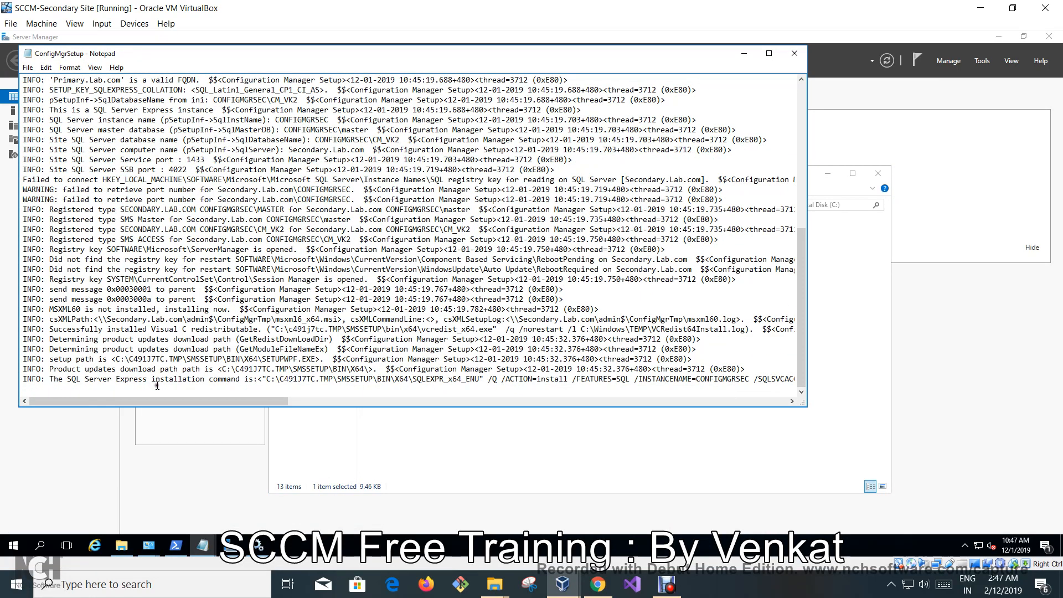
Examine the SQL Server Express installation command in ConfigMgrSetup, highlighting its temporary folder path, SQLEXPR_x64_ENU, and the ACTION and FEATURES options
{"action": "left_click_drag", "start_coordinate": [267, 379], "coordinate": [334, 381]}
{"action": "left_click_drag", "start_coordinate": [282, 409], "coordinate": [324, 403]}
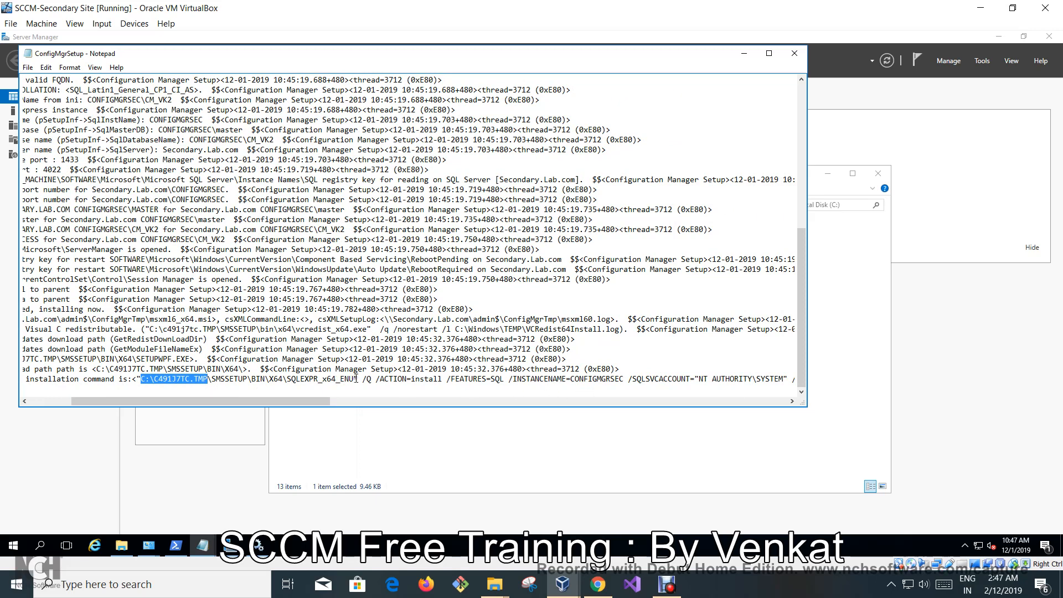
{"action": "left_click_drag", "start_coordinate": [356, 380], "coordinate": [287, 379]}
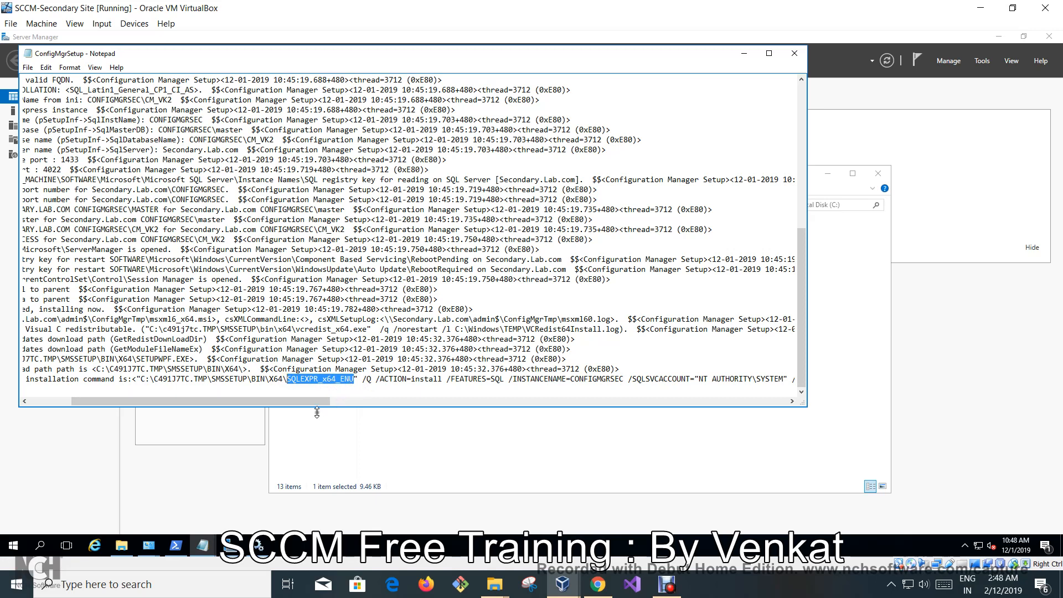
{"action": "left_click_drag", "start_coordinate": [322, 401], "coordinate": [292, 369]}
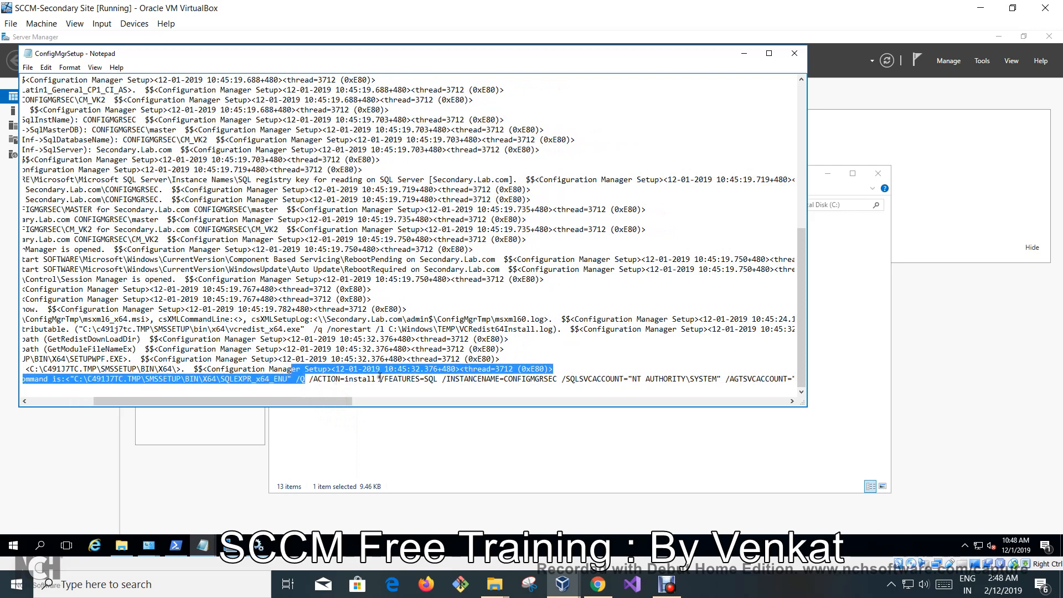
{"action": "left_click_drag", "start_coordinate": [379, 379], "coordinate": [337, 380]}
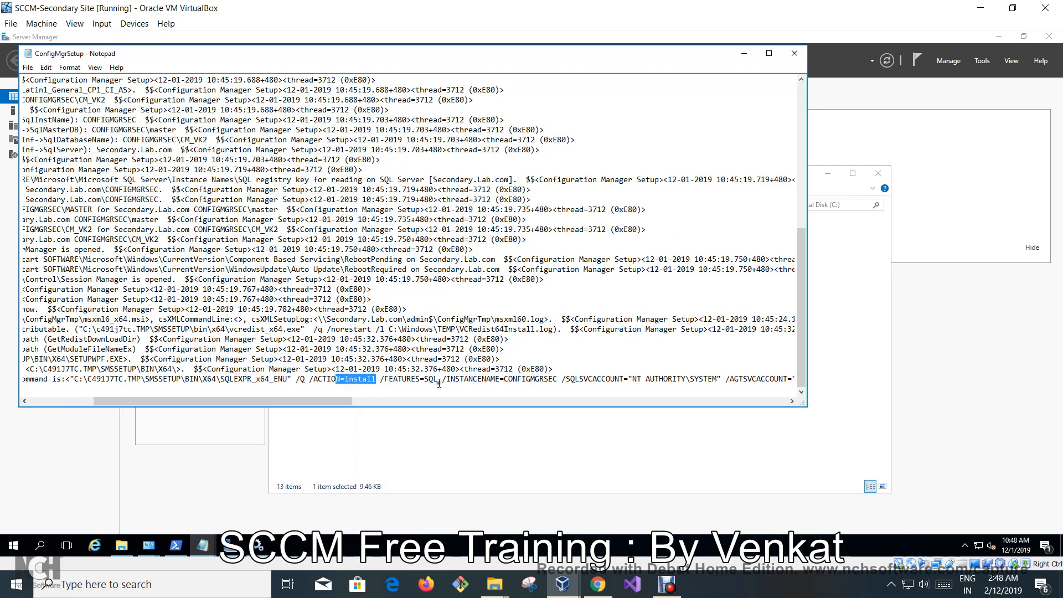
{"action": "left_click_drag", "start_coordinate": [439, 380], "coordinate": [411, 415]}
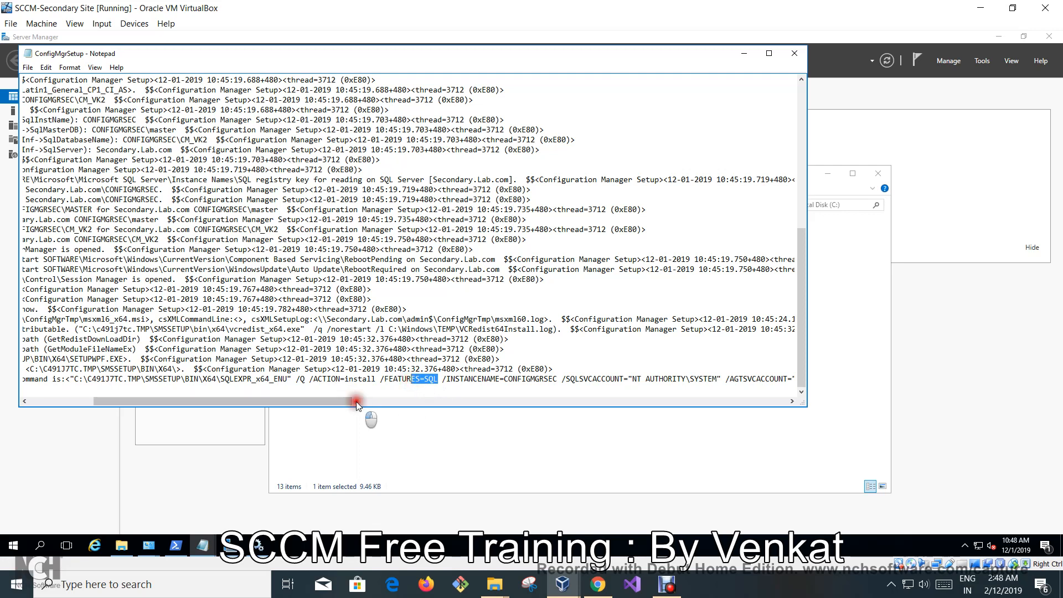
Follow the SQL Server Express command through its remaining options, highlighting the SQL service account and reviewing the agent account and administrator settings
{"action": "left_click", "coordinate": [357, 401]}
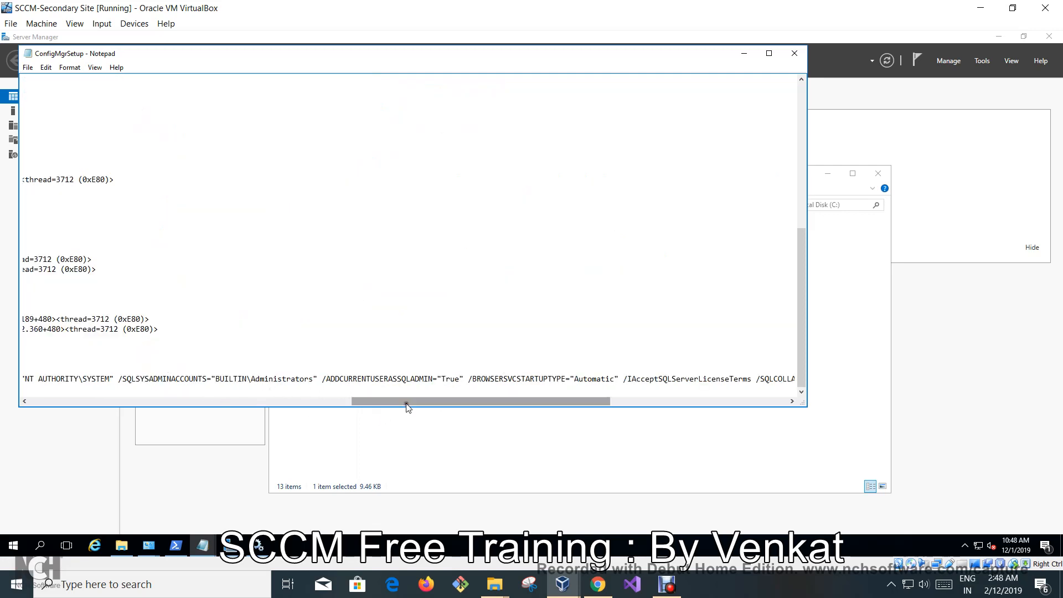
{"action": "left_click_drag", "start_coordinate": [406, 404], "coordinate": [311, 401]}
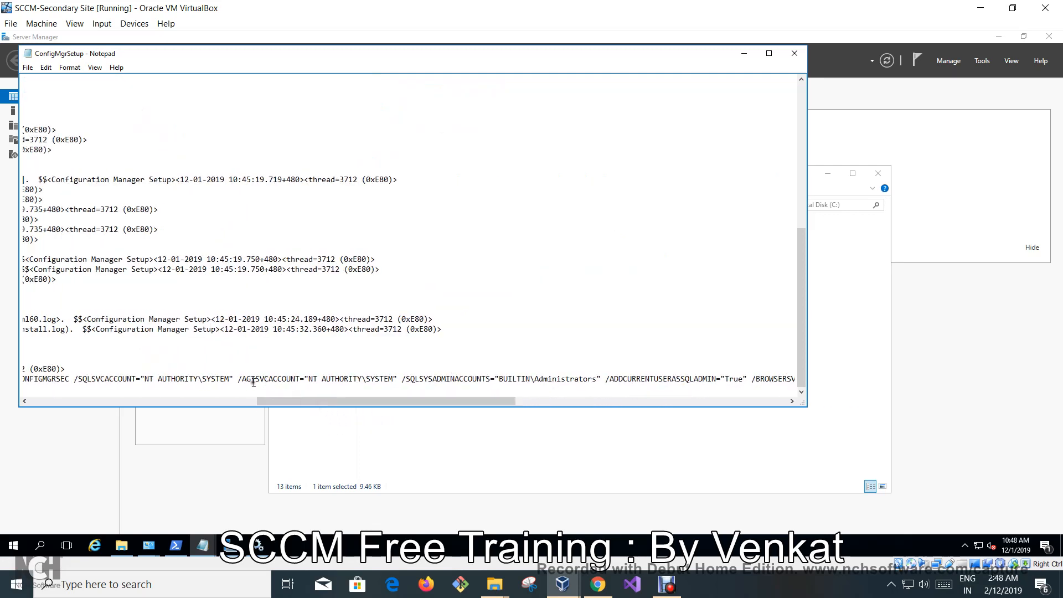
{"action": "left_click_drag", "start_coordinate": [381, 400], "coordinate": [292, 400]}
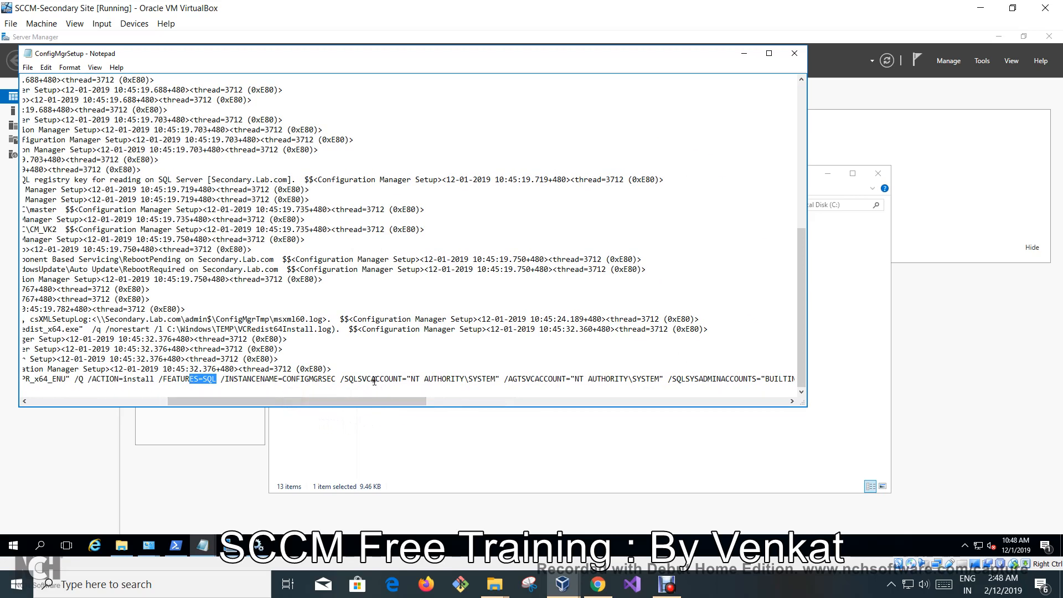
{"action": "left_click_drag", "start_coordinate": [360, 381], "coordinate": [497, 379]}
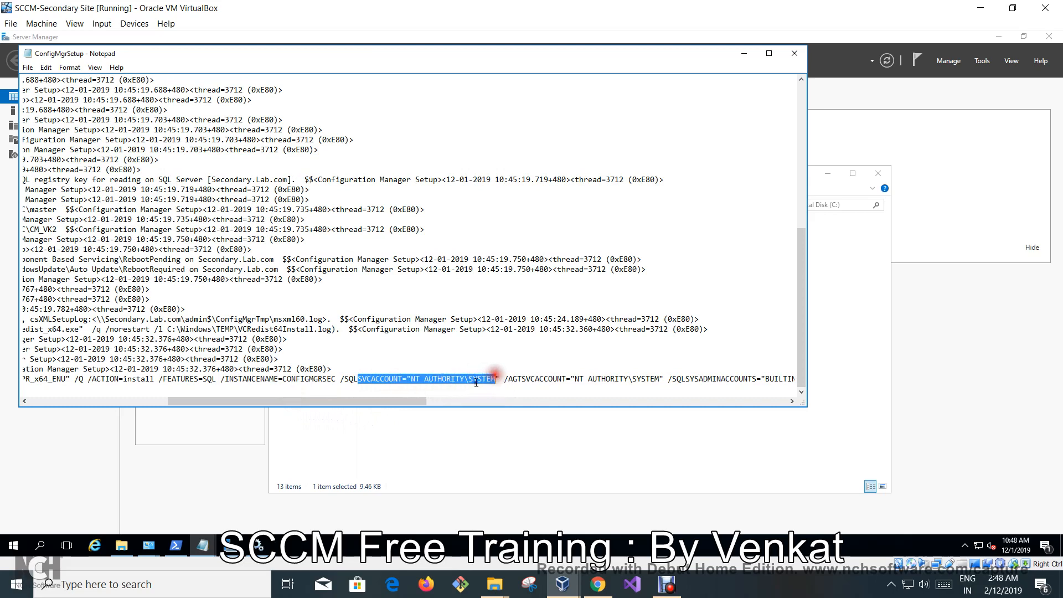
{"action": "left_click", "coordinate": [381, 402]}
{"action": "left_click_drag", "start_coordinate": [381, 402], "coordinate": [424, 402]}
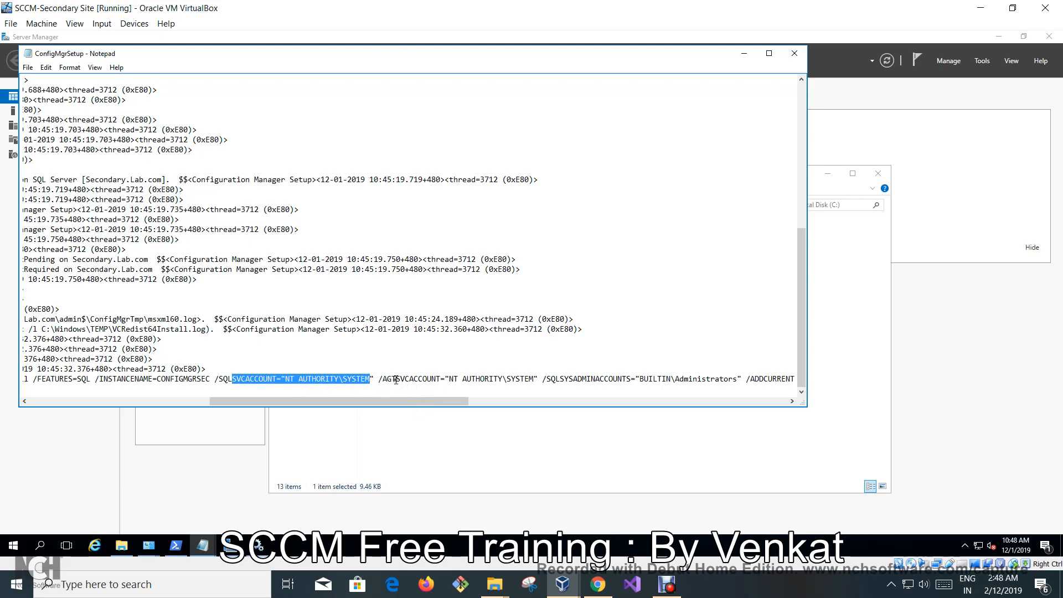
{"action": "left_click_drag", "start_coordinate": [449, 407], "coordinate": [695, 408]}
{"action": "left_click_drag", "start_coordinate": [637, 381], "coordinate": [507, 384]}
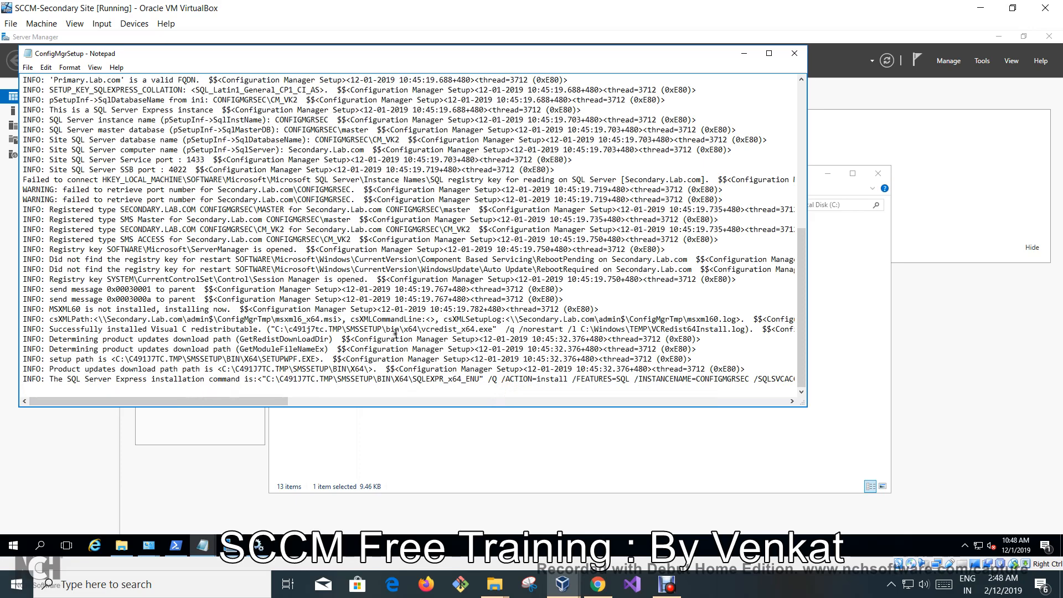
Highlight the options following SQLEXPR_x64_ENU in the installation command, close the ConfigMgrSetup log, and deselect its file
{"action": "left_click_drag", "start_coordinate": [280, 402], "coordinate": [143, 413]}
{"action": "left_click_drag", "start_coordinate": [470, 379], "coordinate": [332, 395]}
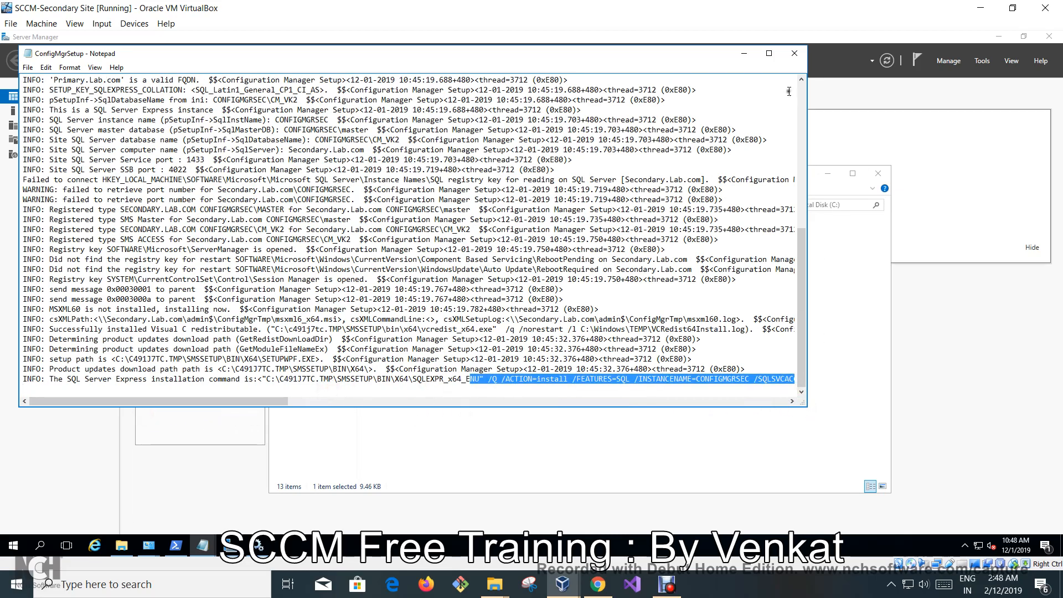
{"action": "left_click", "coordinate": [795, 53]}
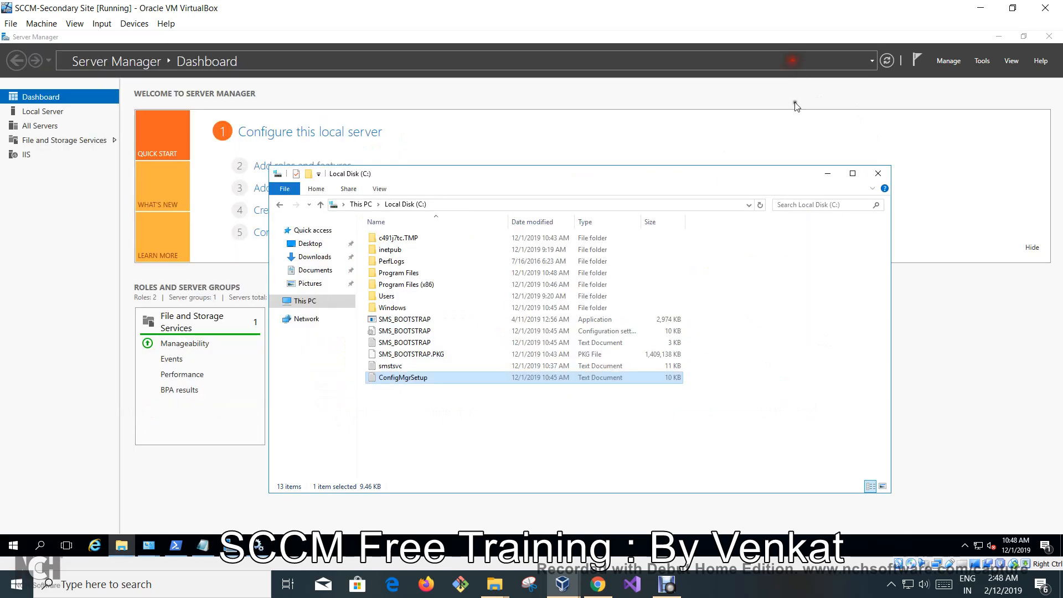
{"action": "left_click", "coordinate": [726, 421]}
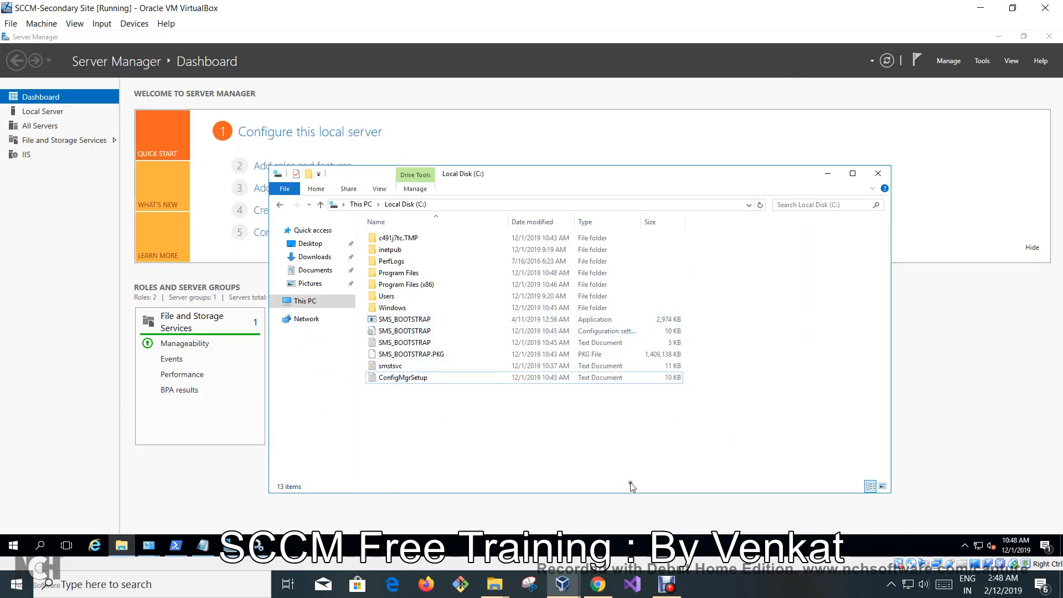